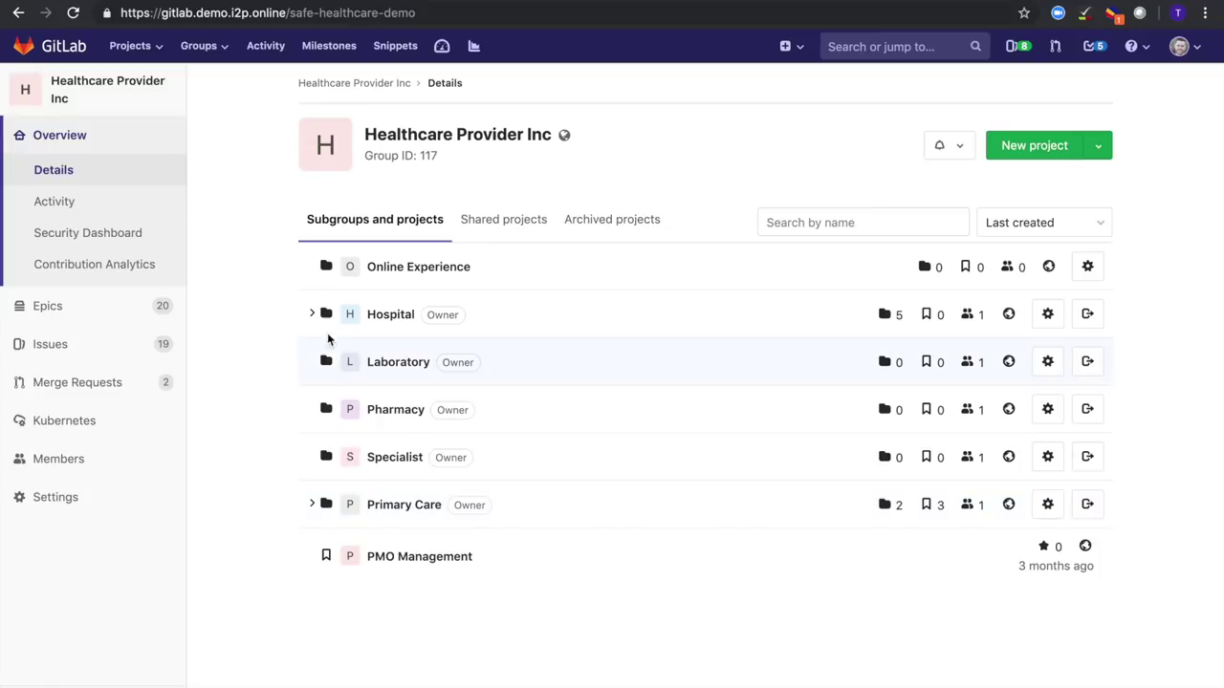
# Expand the Hospital subgroup and filter the group's epics list by the Patient Satisfaction label
pyautogui.click(312, 314)
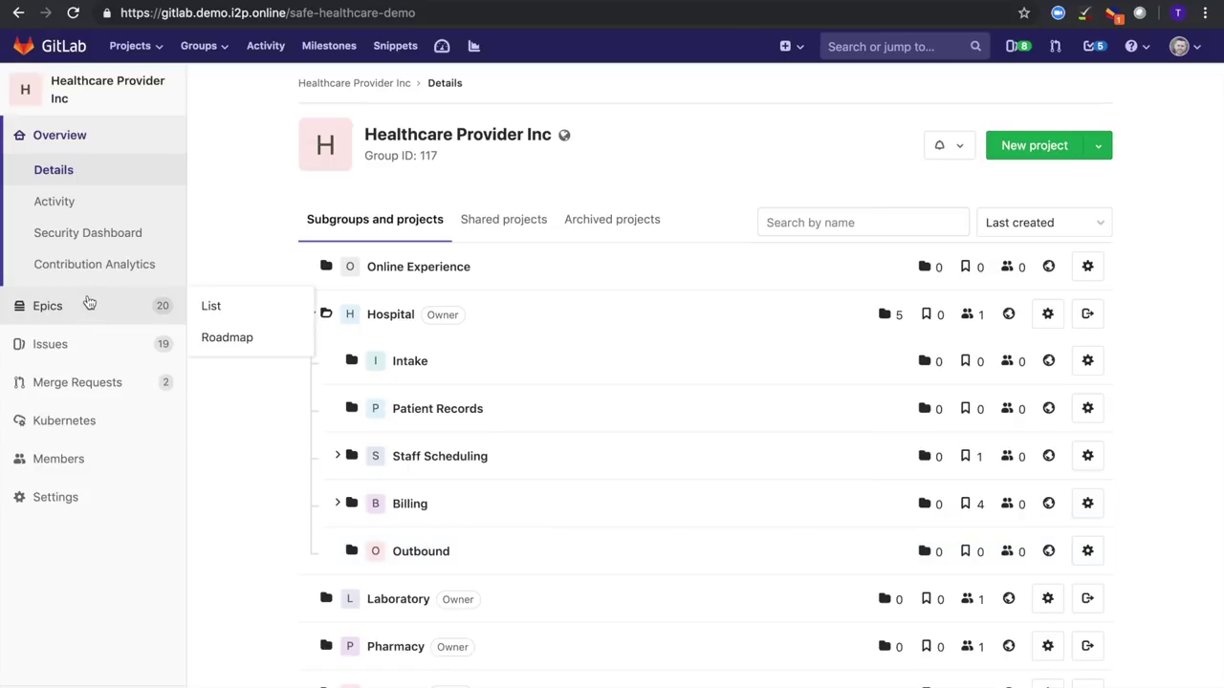
pyautogui.click(89, 304)
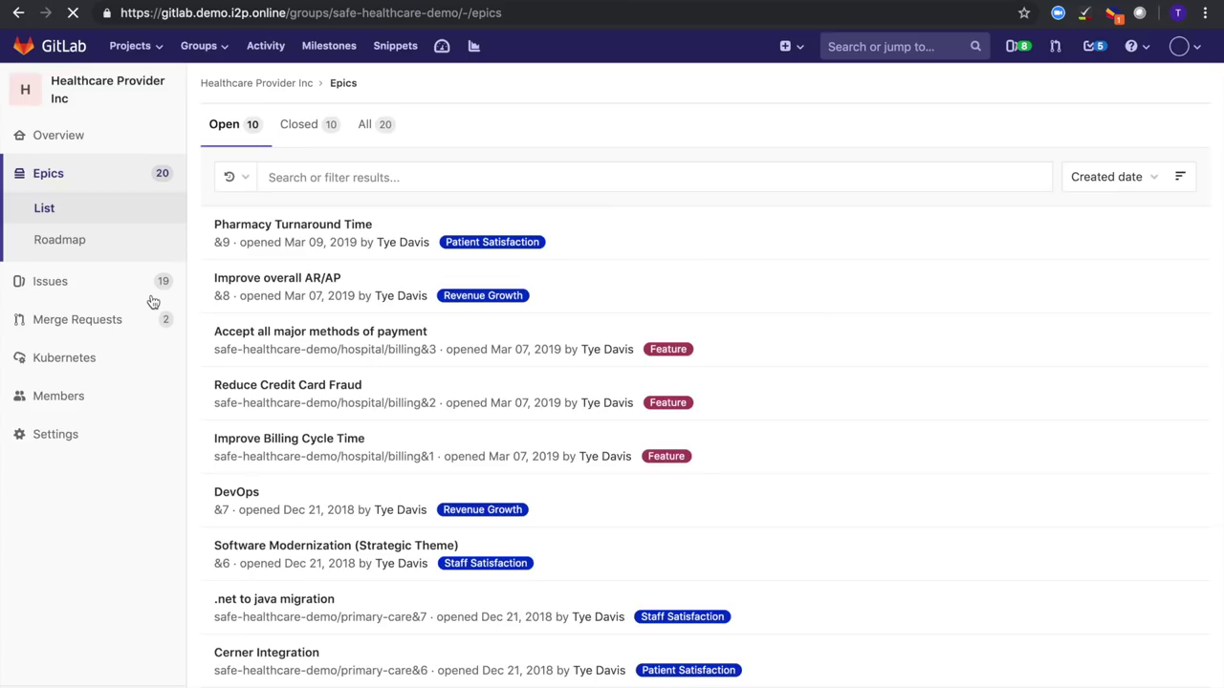
pyautogui.click(372, 179)
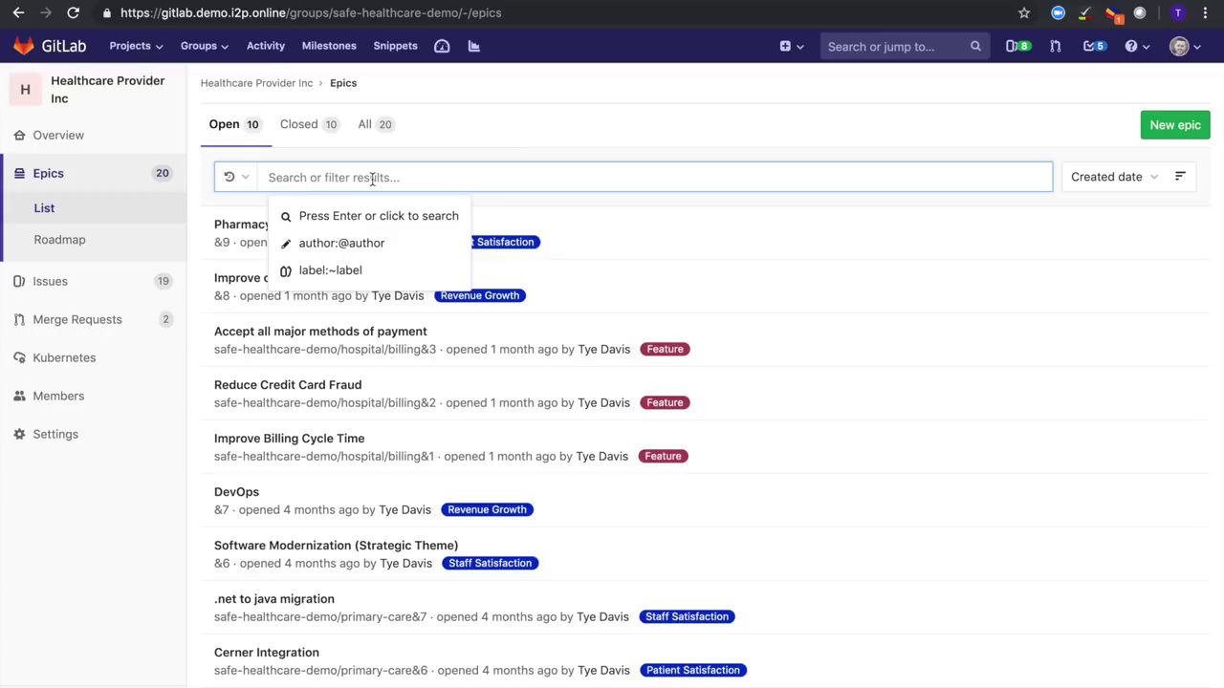
pyautogui.click(363, 271)
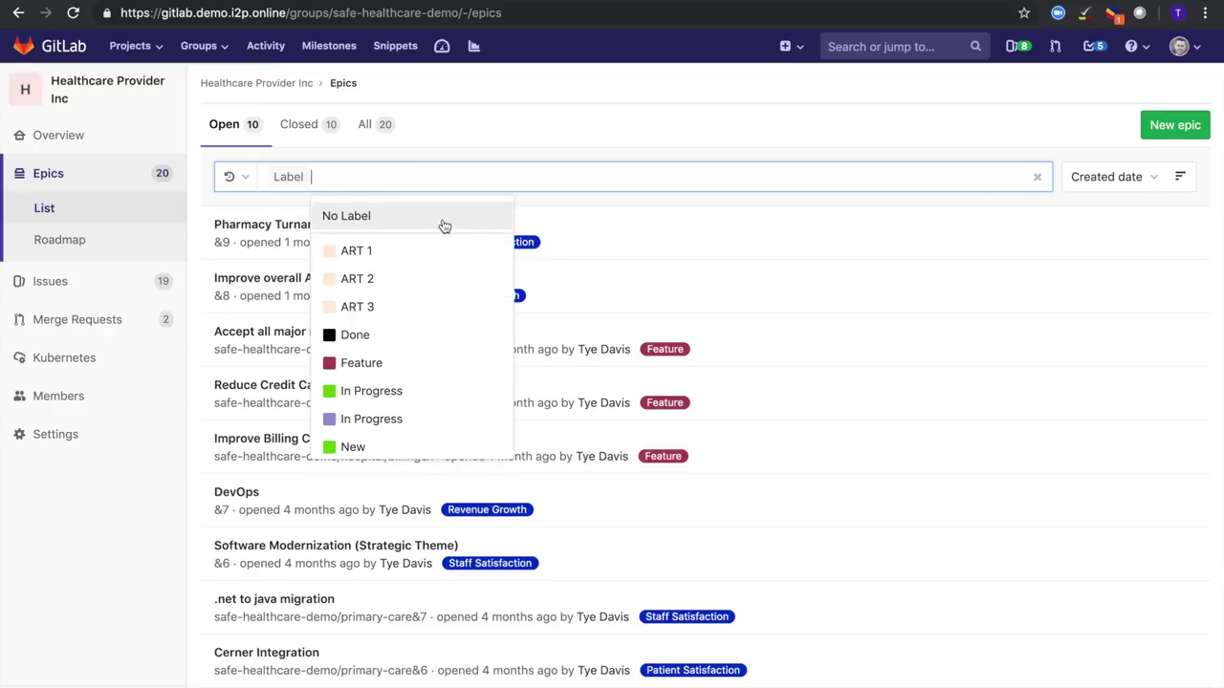
pyautogui.write('pati')
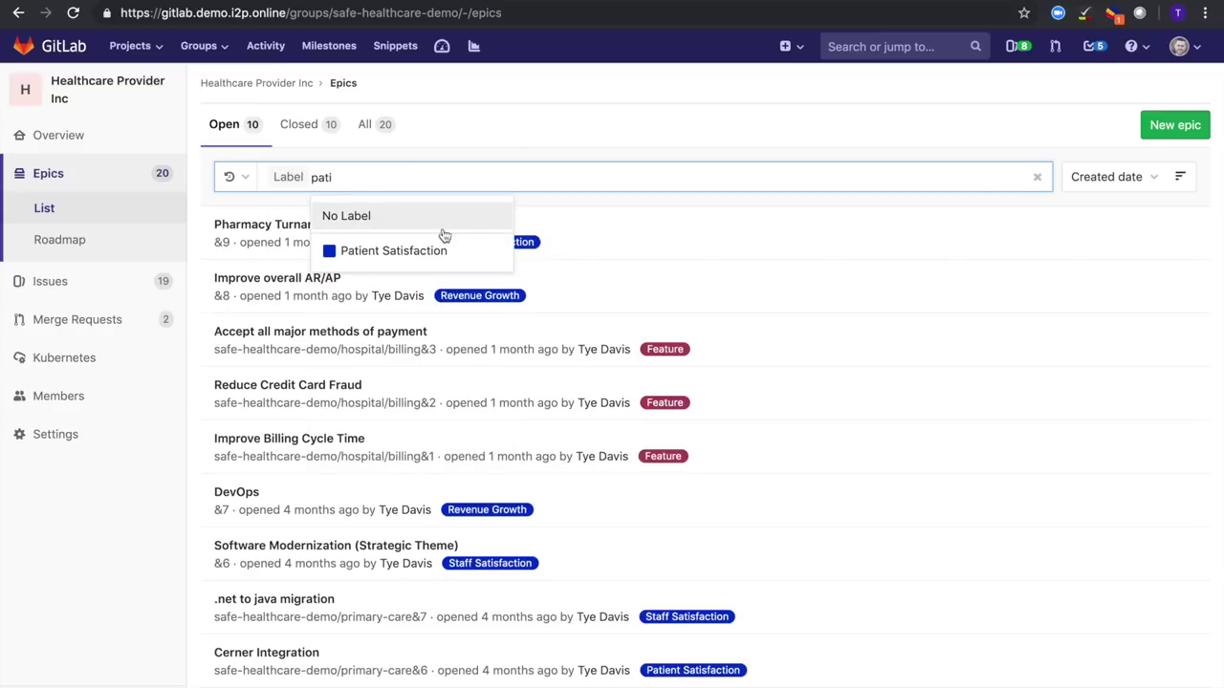
pyautogui.click(449, 253)
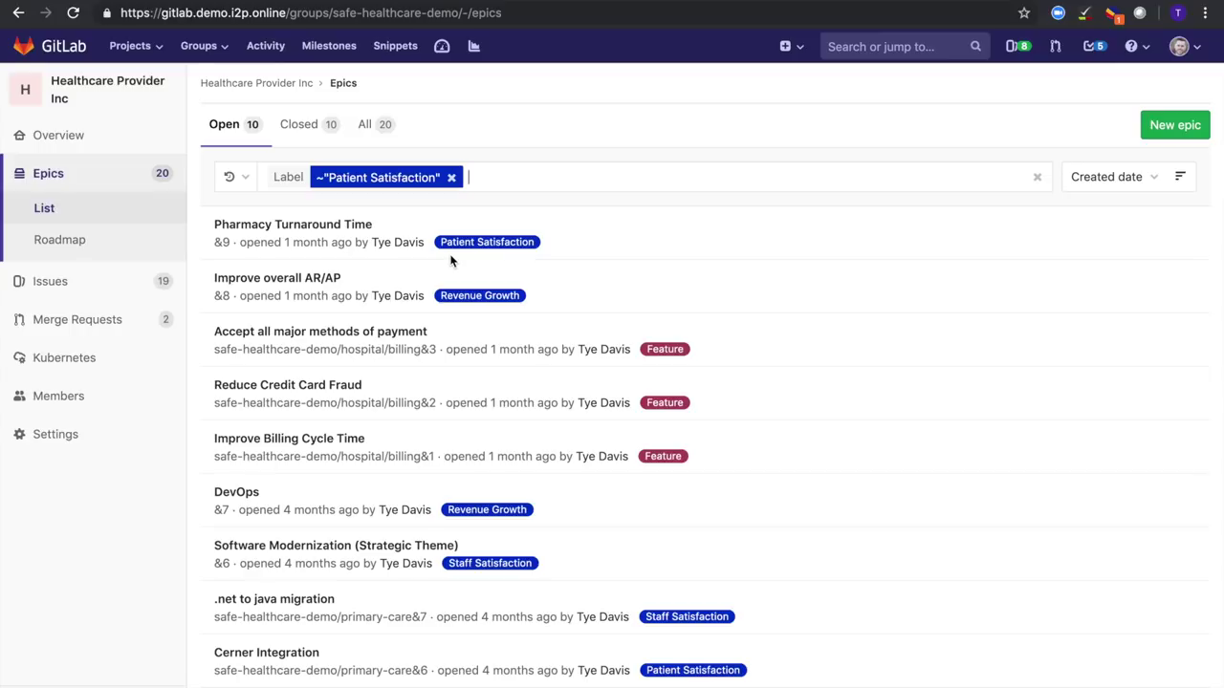
pyautogui.press('Return')
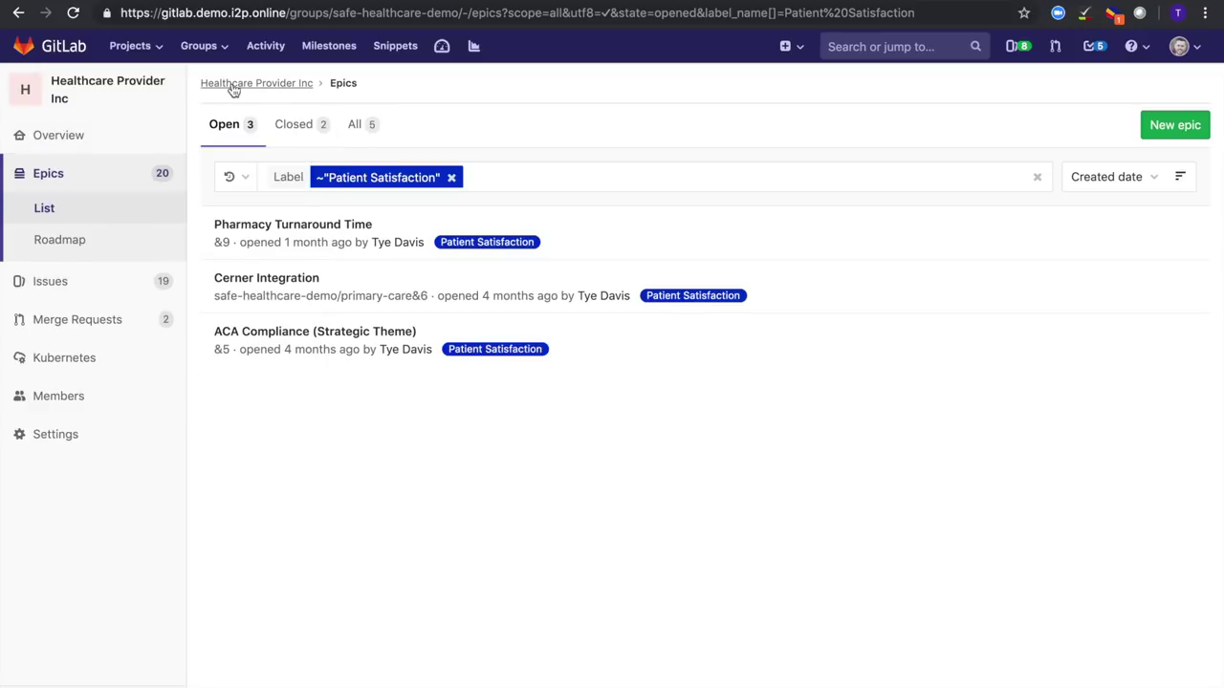
# Open the group's epics roadmap and examine the 2019 quarterly timeline up close
pyautogui.click(153, 251)
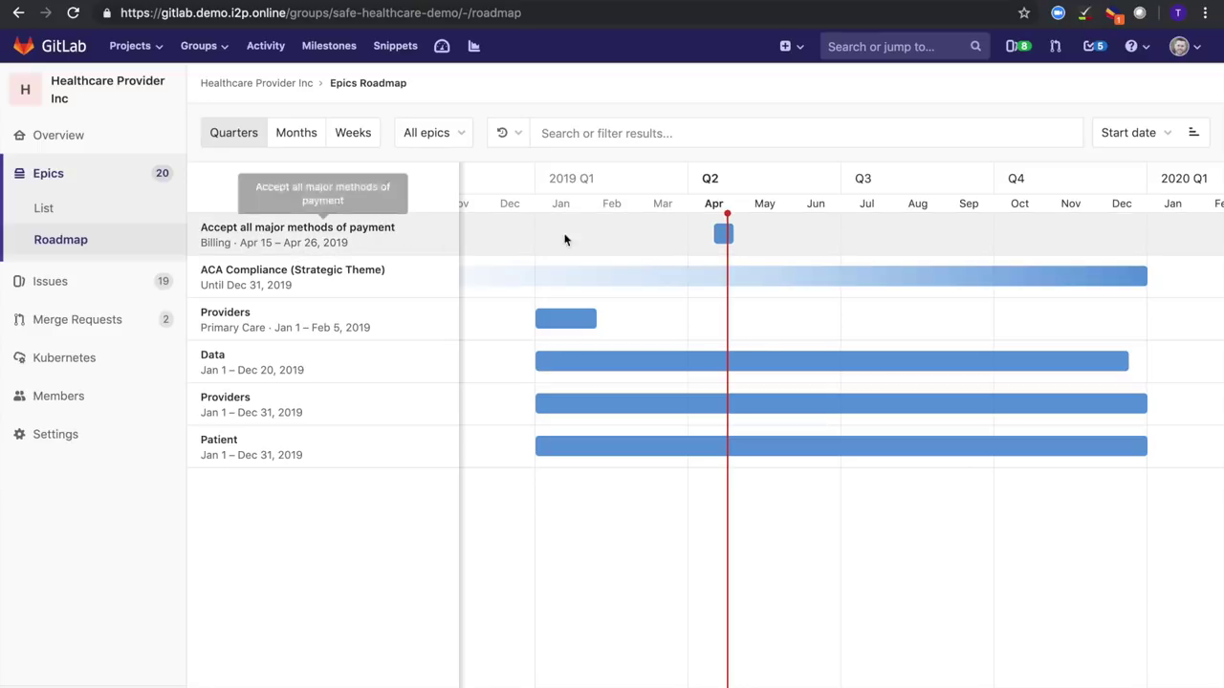
pyautogui.scroll(5, 688, 237)
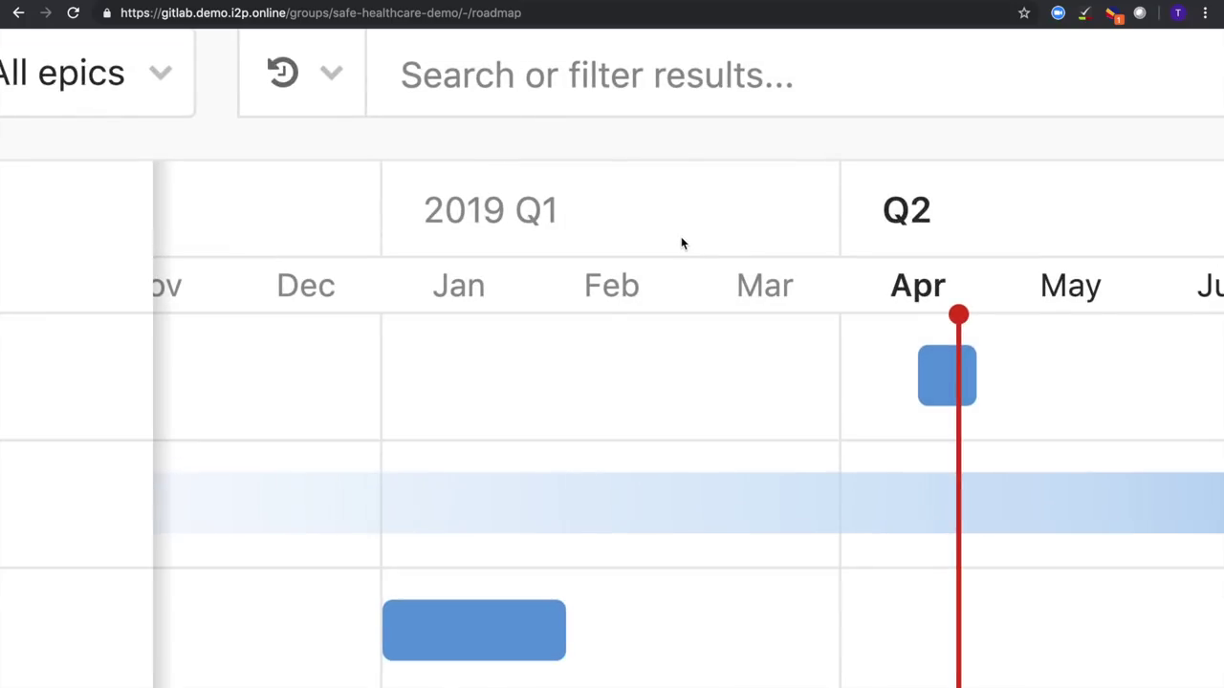
pyautogui.scroll(-5, 691, 304)
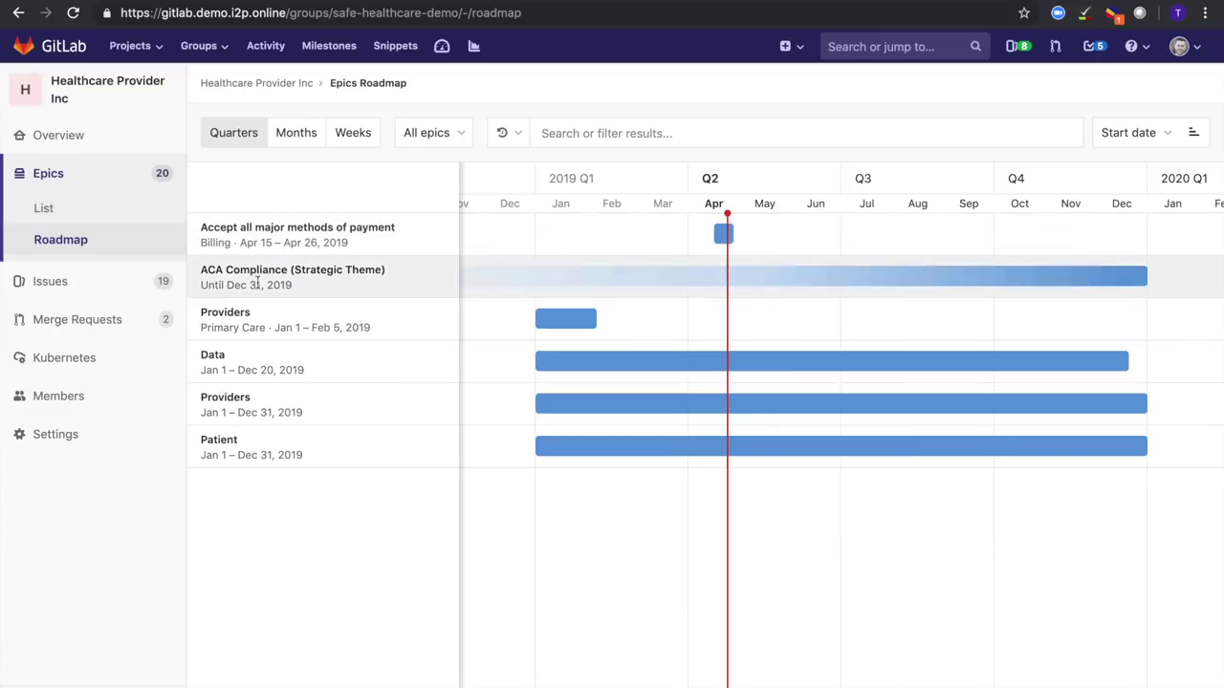
# Return to the Healthcare Provider Inc group overview and open the Patient Billing project under Hospital / Billing
pyautogui.click(283, 88)
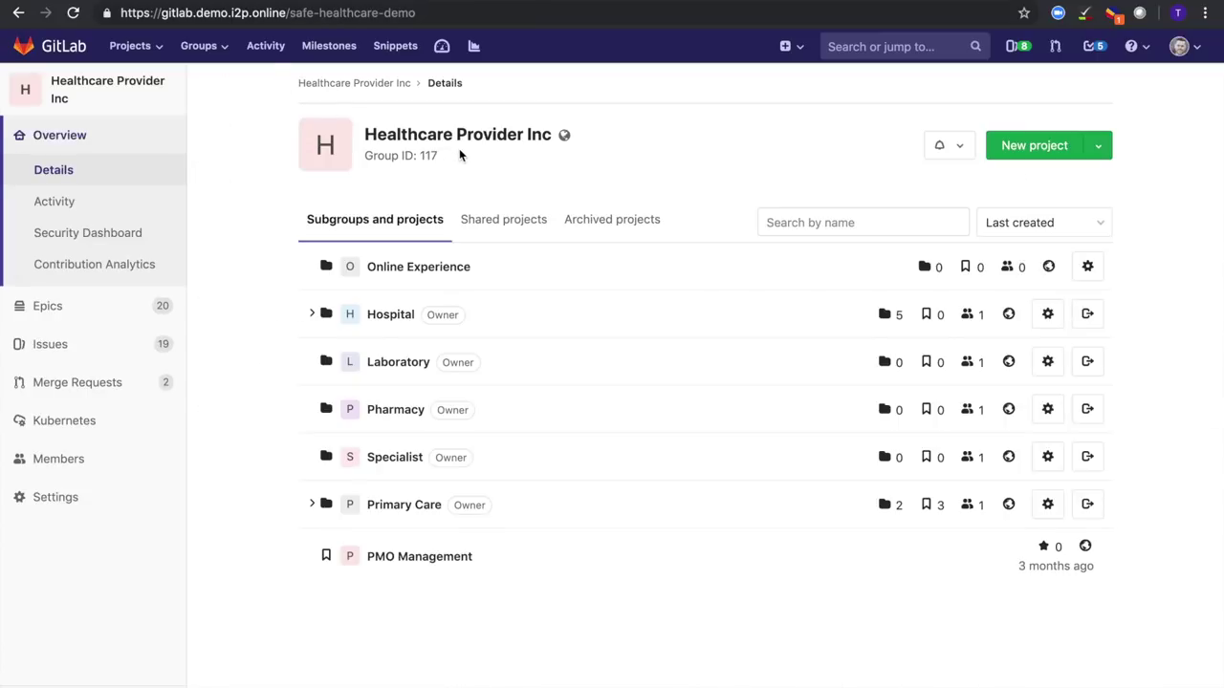
pyautogui.click(311, 316)
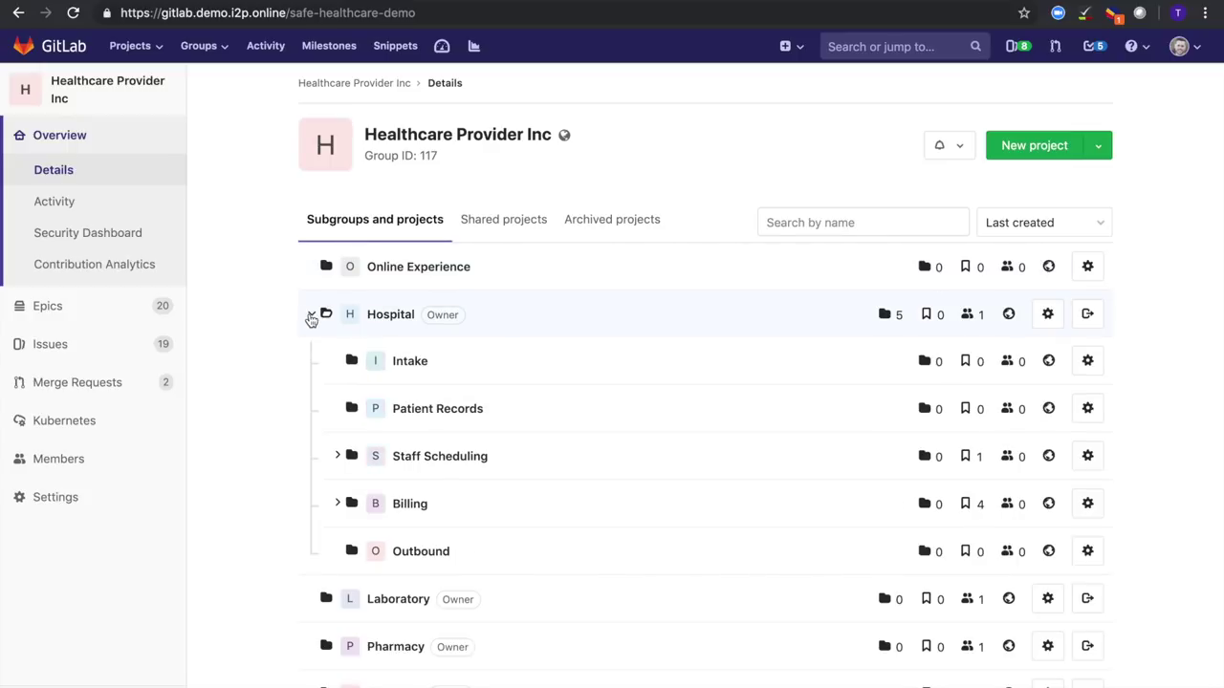
pyautogui.scroll(-1, 382, 392)
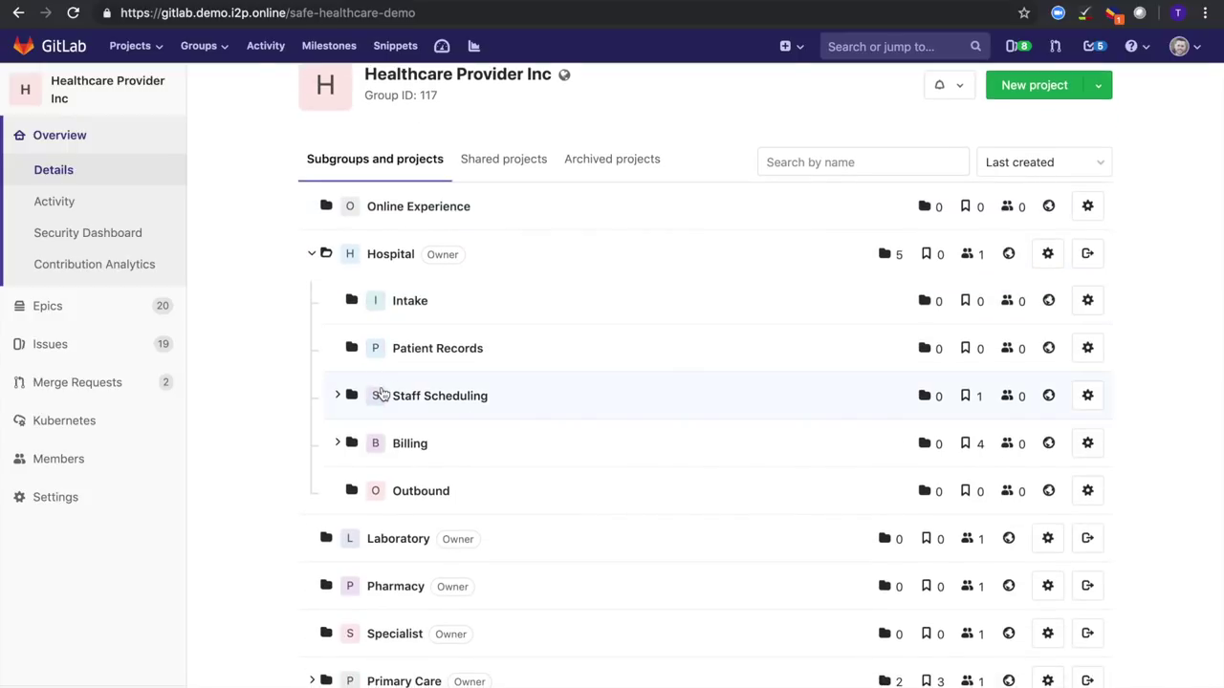
pyautogui.scroll(1, 347, 448)
pyautogui.scroll(-1, 347, 447)
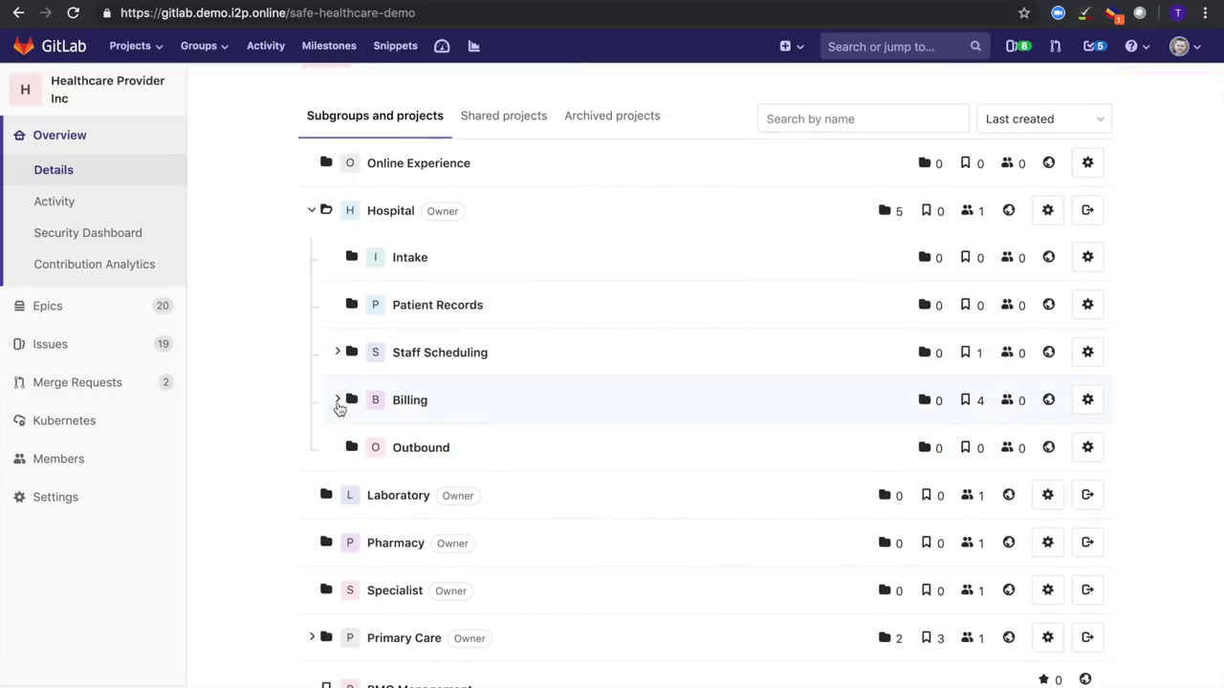
pyautogui.click(339, 402)
pyautogui.scroll(-1, 507, 373)
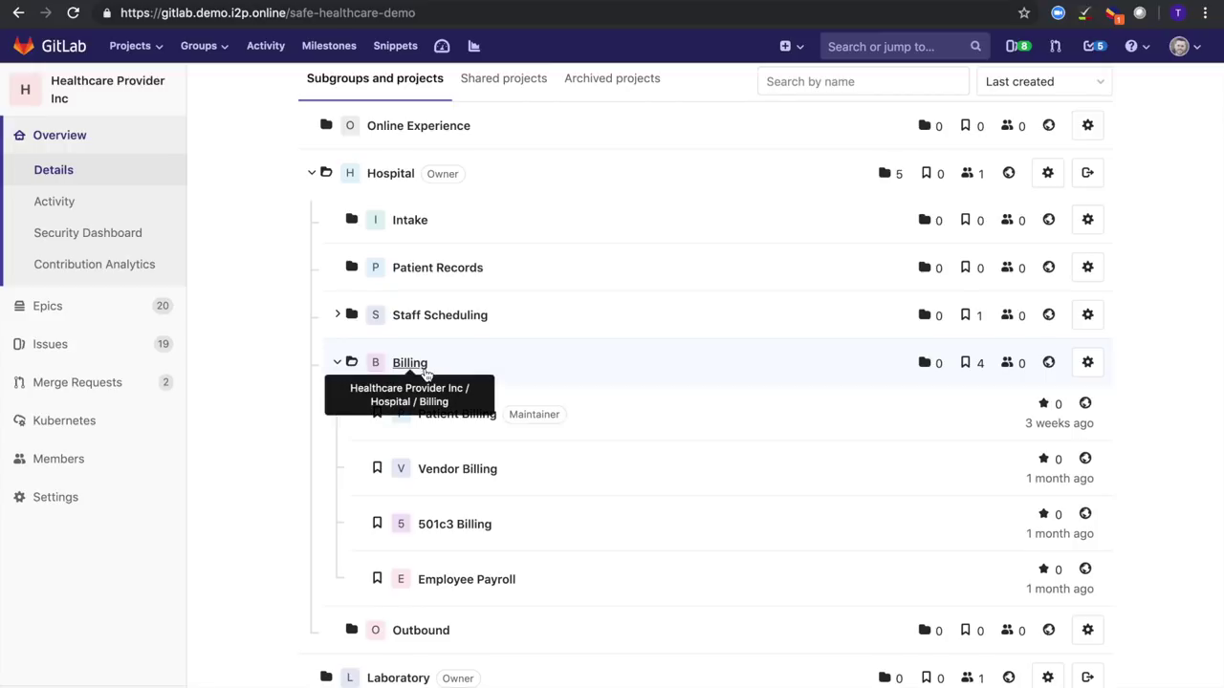
pyautogui.scroll(-1, 474, 420)
pyautogui.scroll(-1, 473, 417)
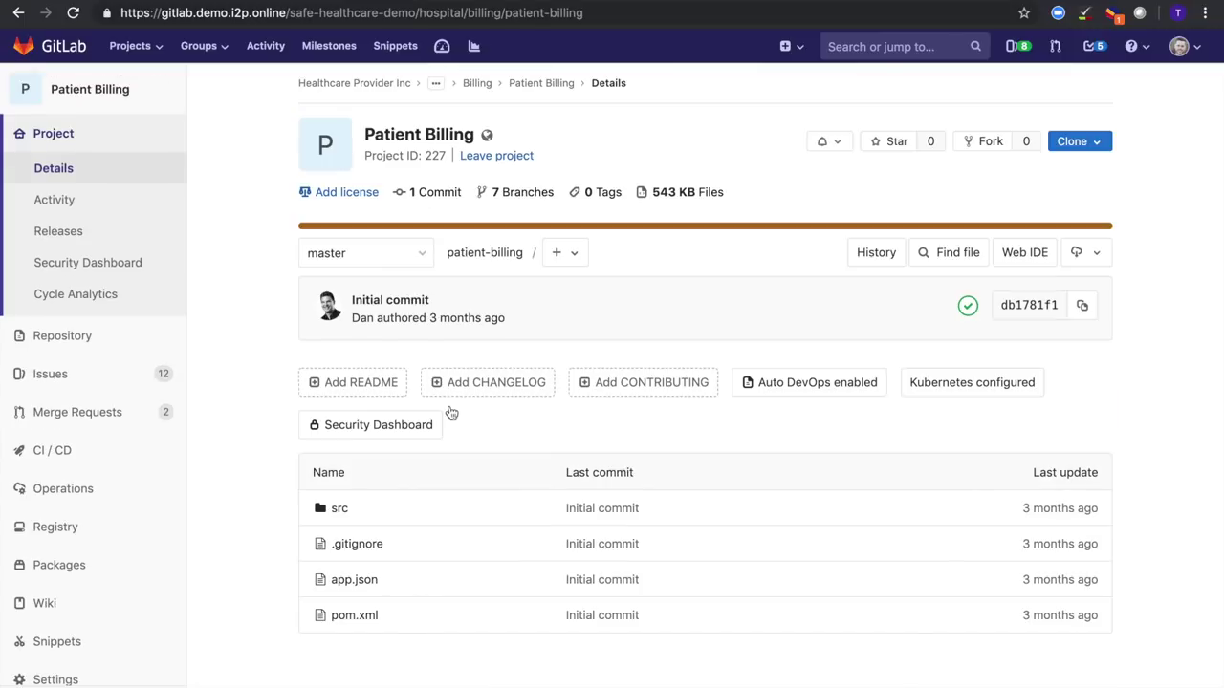
# Open the Patient Billing project's issues list and view the available filter options
pyautogui.moveTo(134, 392)
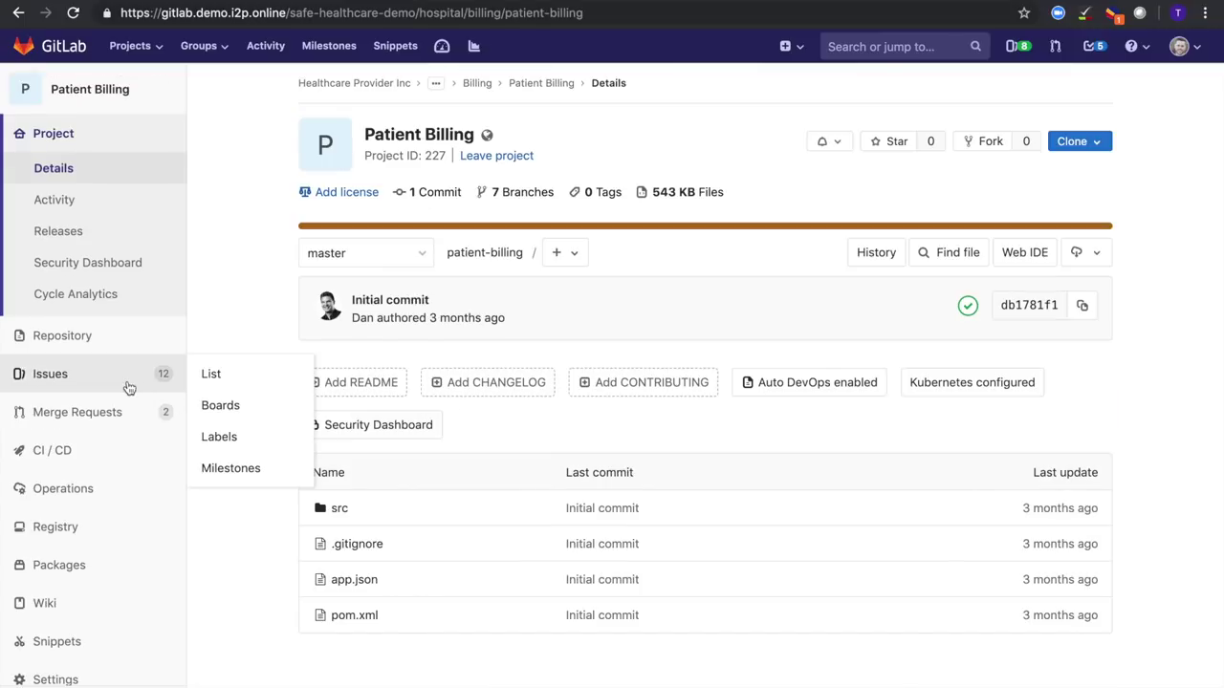
pyautogui.click(236, 382)
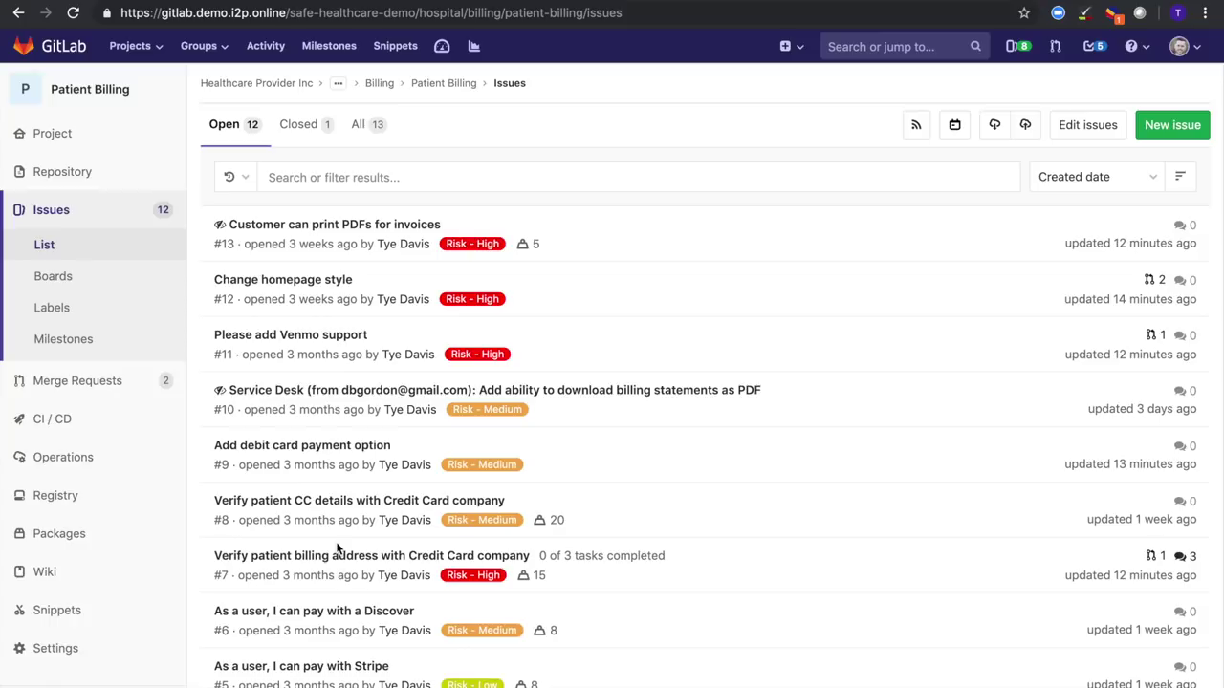
pyautogui.click(379, 184)
pyautogui.scroll(-1, 399, 263)
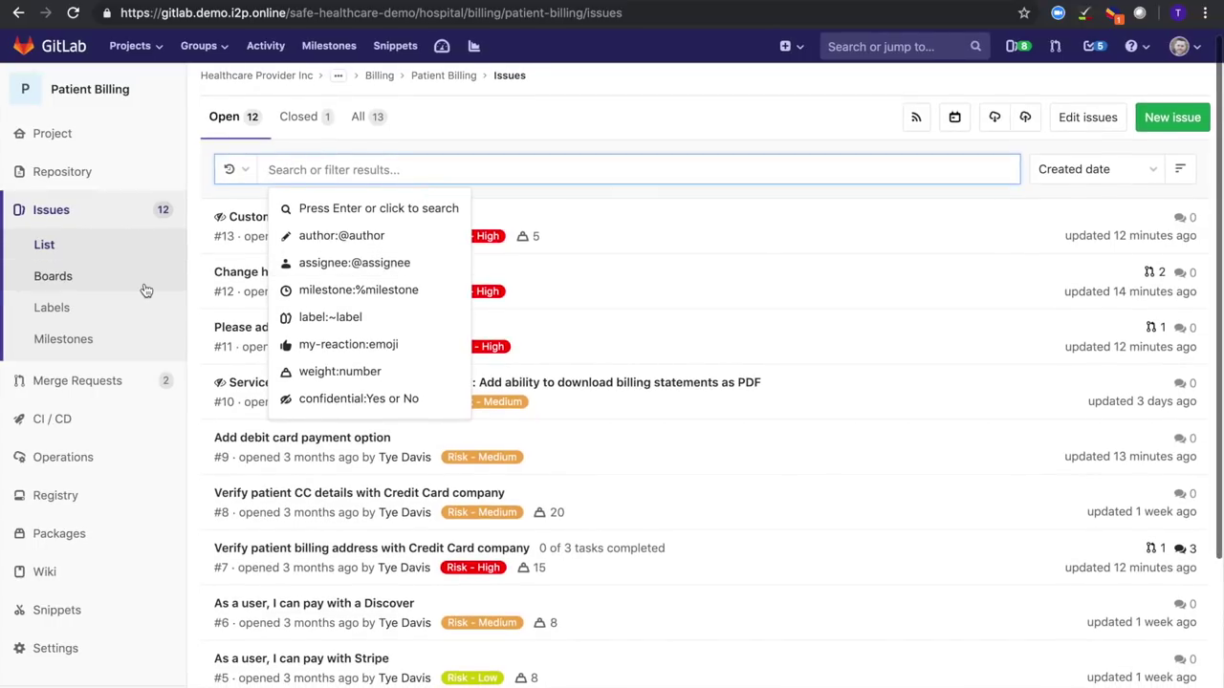
# Open the project's issue boards and switch from Team Board to the Sprint Planning board
pyautogui.click(142, 288)
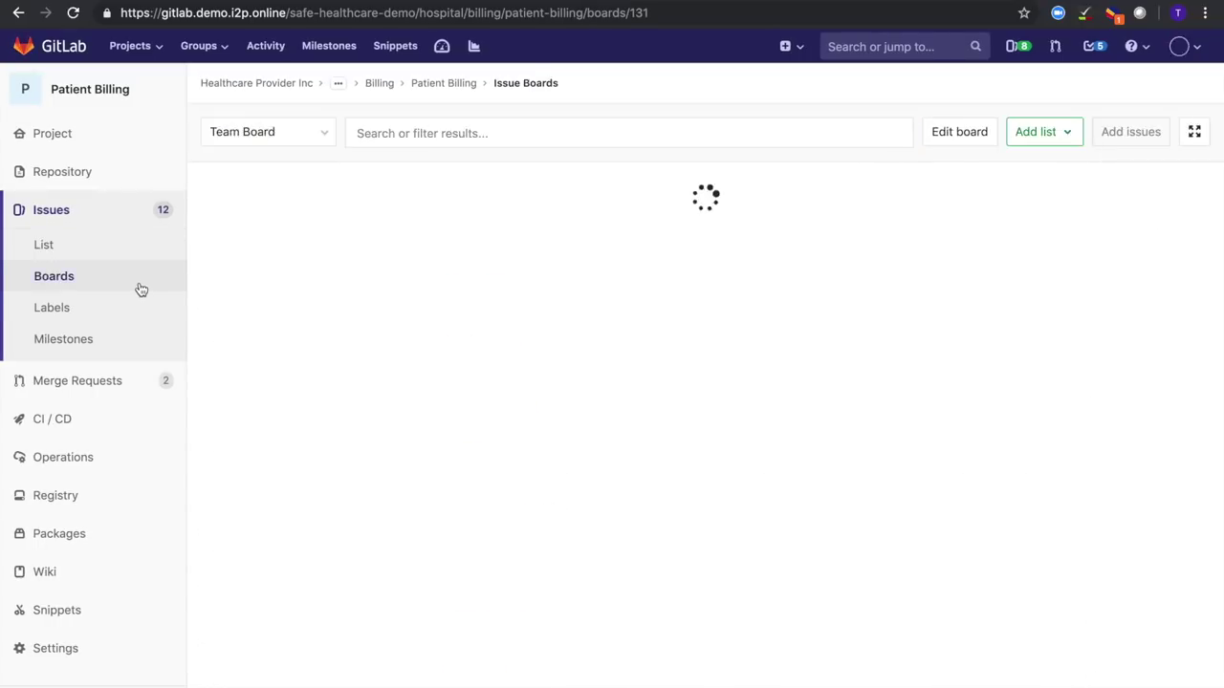
pyautogui.click(325, 139)
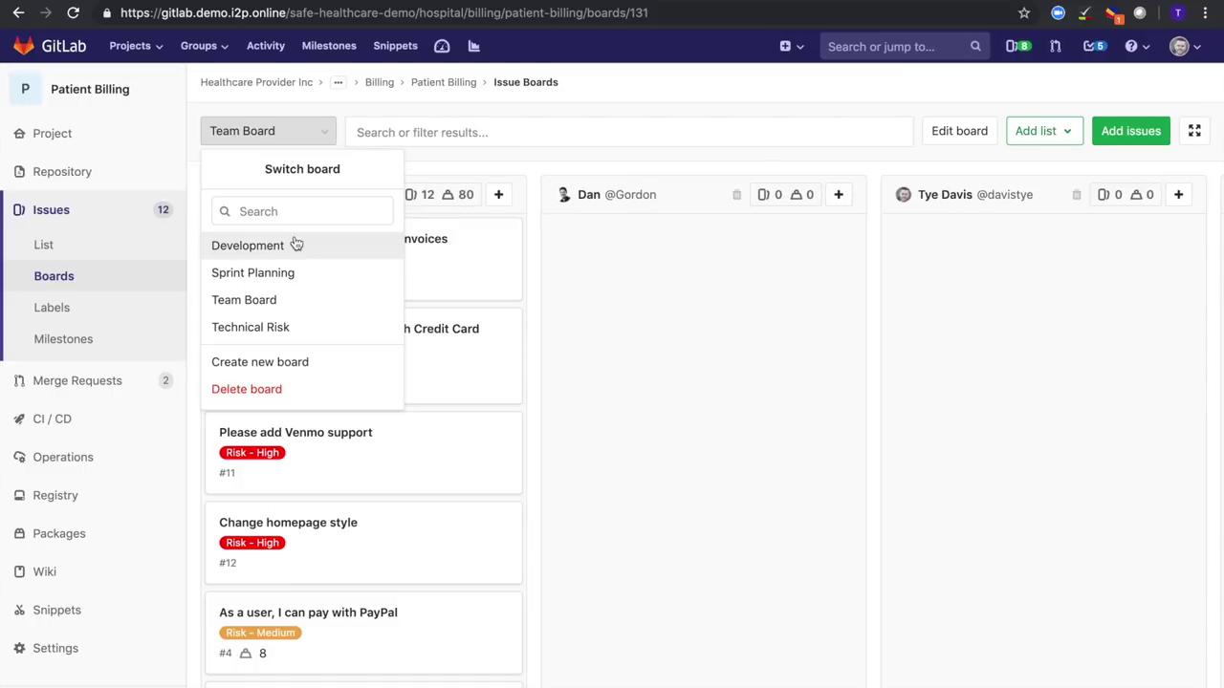
pyautogui.click(280, 274)
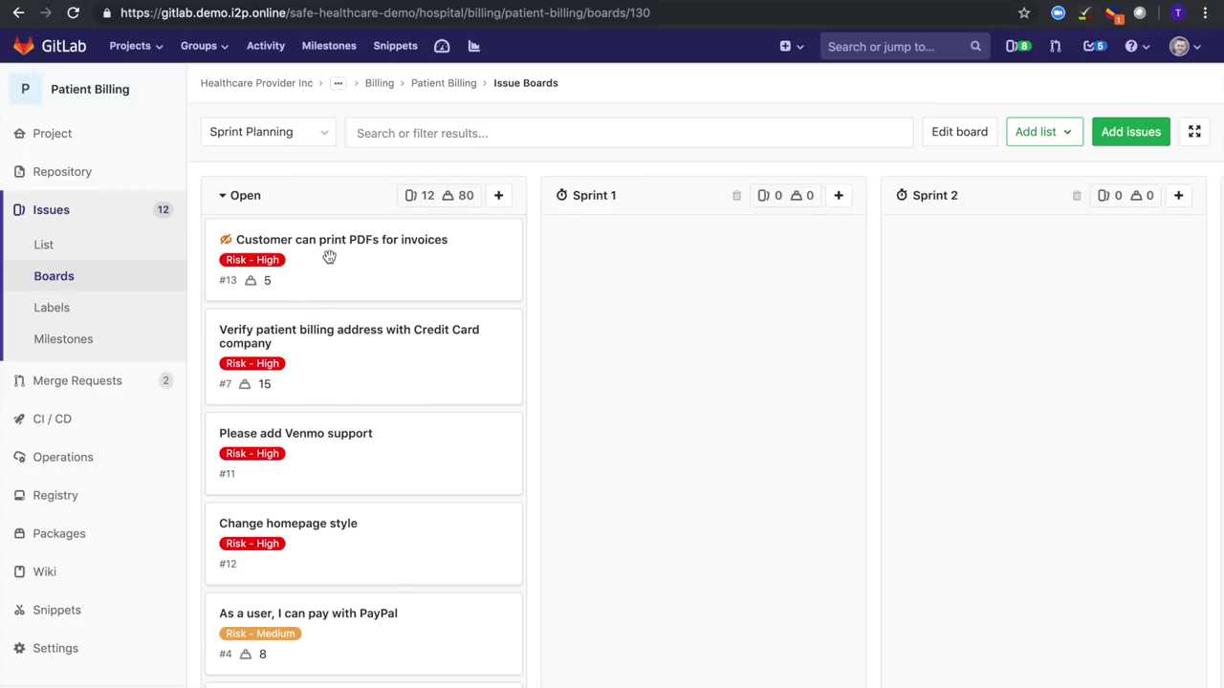
# Move the four high-risk issues from Open into Sprint 1, in the order homepage style, invoice PDFs, Venmo support, billing address verification
pyautogui.scroll(-1, 330, 266)
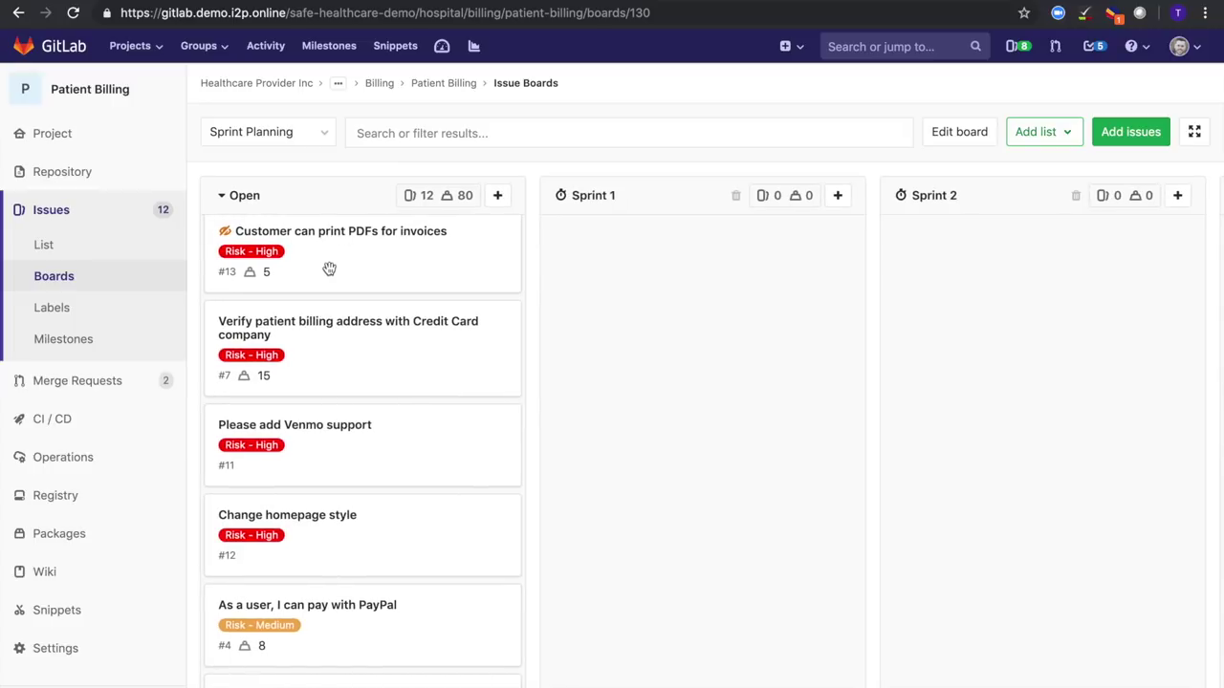
pyautogui.hscroll(1, 346, 272)
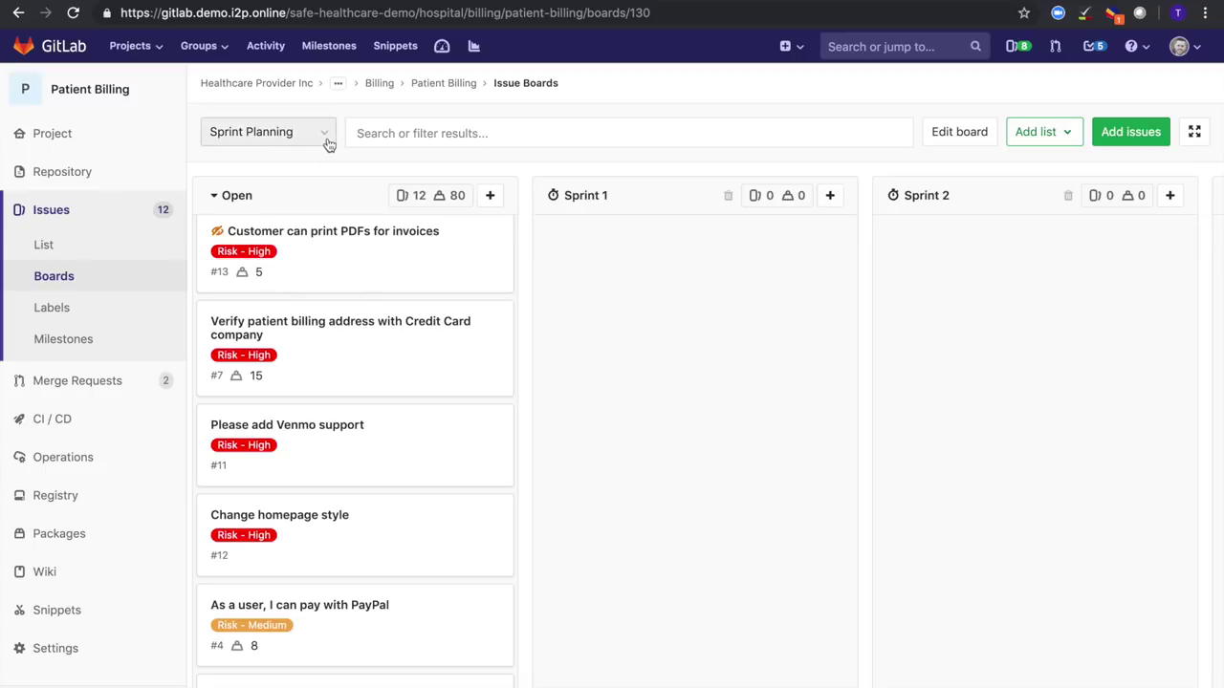
pyautogui.hscroll(-1, 318, 270)
pyautogui.hscroll(2, 318, 271)
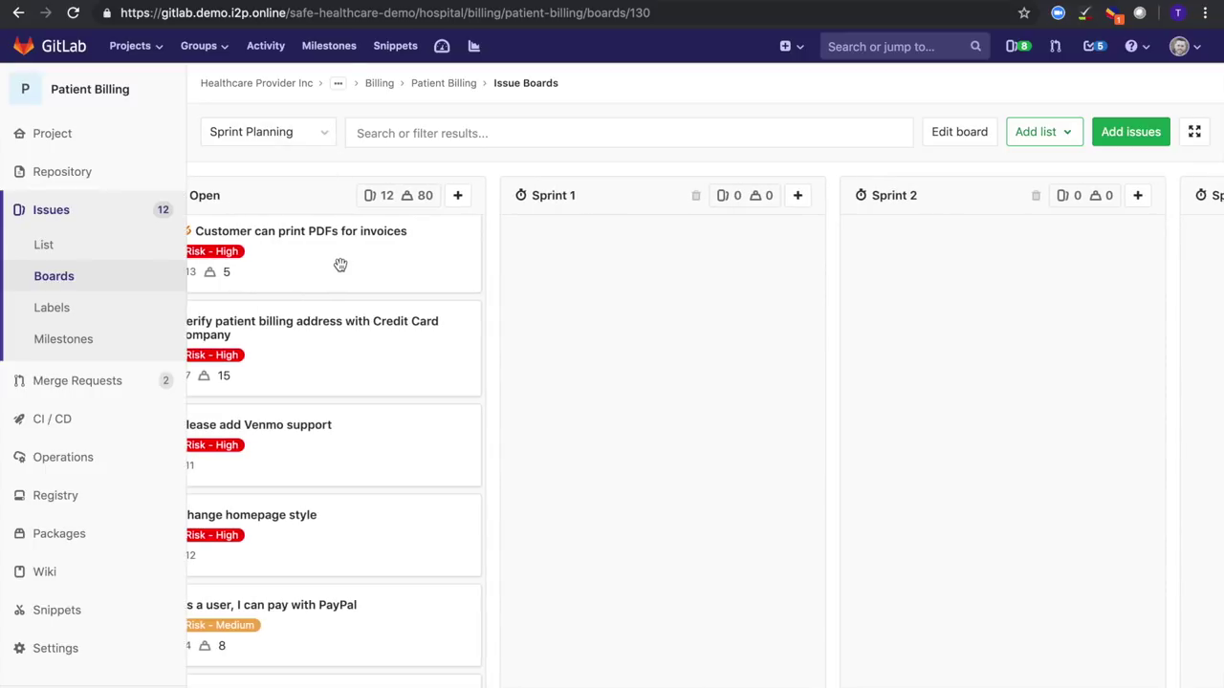
pyautogui.hscroll(-2, 341, 265)
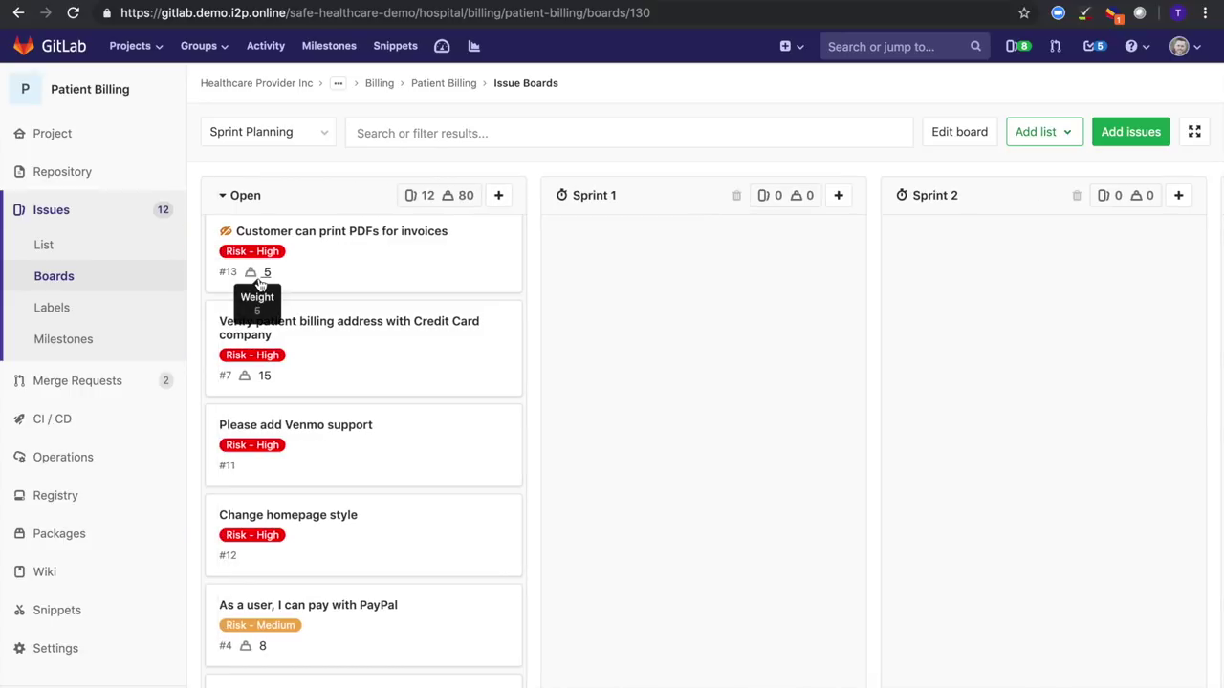
pyautogui.scroll(1, 388, 450)
pyautogui.hscroll(1, 390, 451)
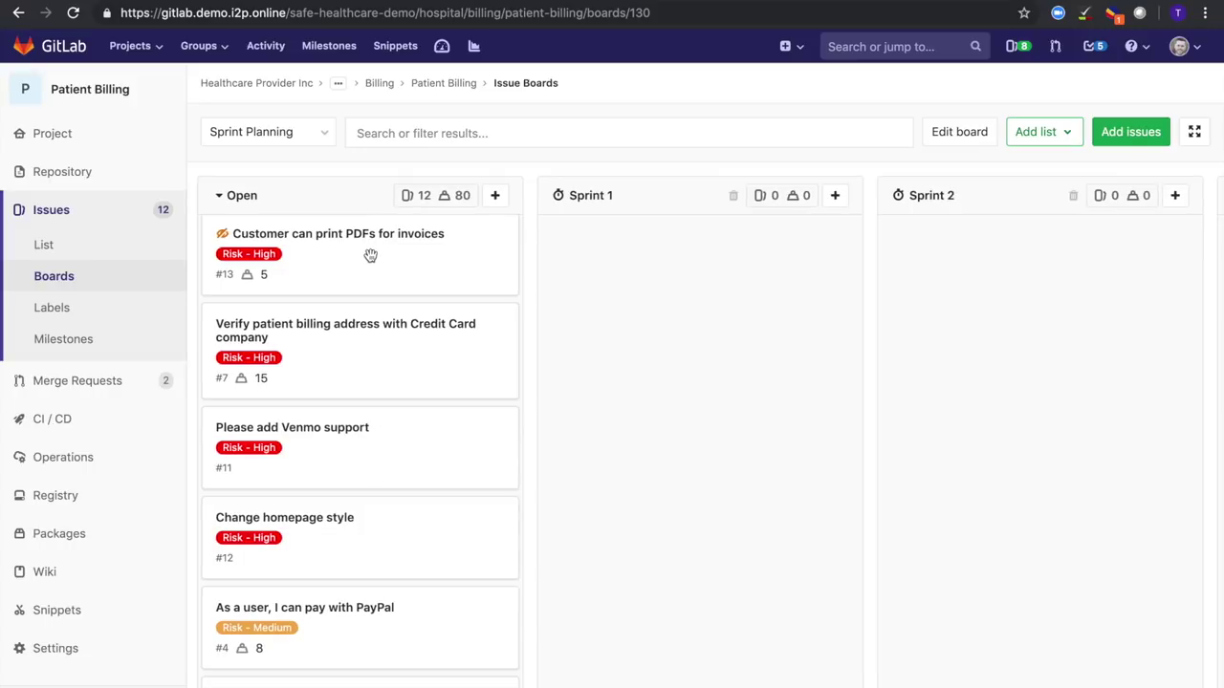
pyautogui.moveTo(364, 265); pyautogui.dragTo(680, 272)
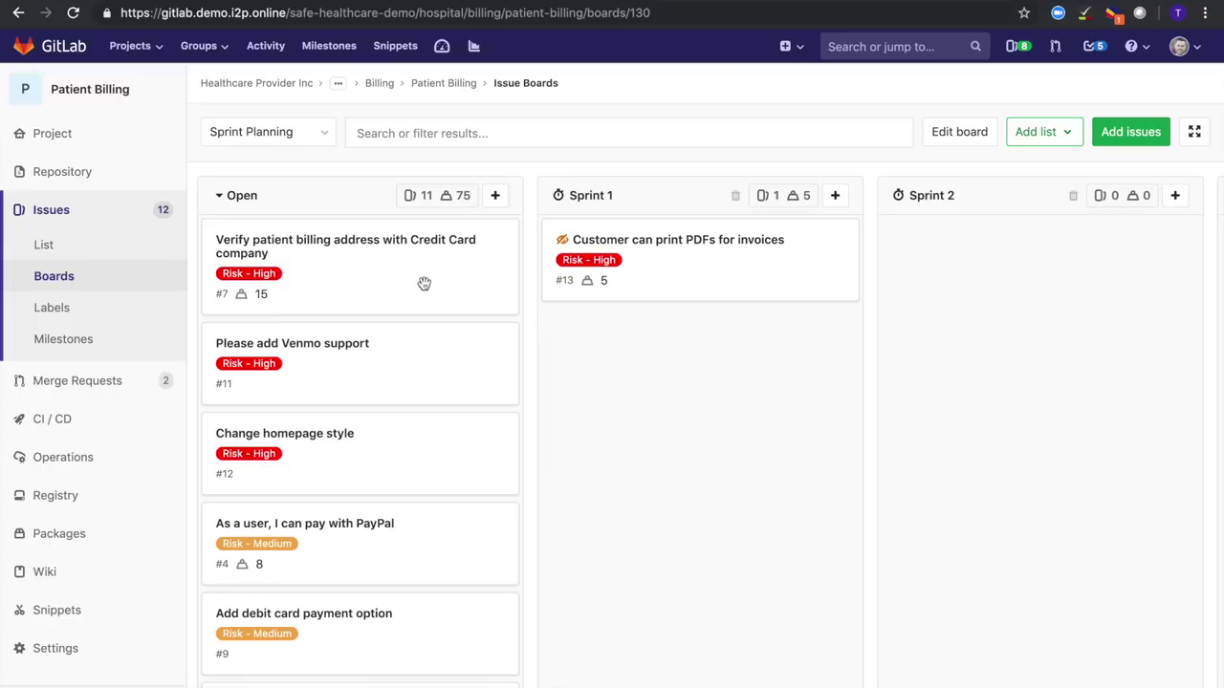
pyautogui.moveTo(391, 268); pyautogui.dragTo(716, 339)
pyautogui.moveTo(405, 267); pyautogui.dragTo(601, 327)
pyautogui.moveTo(464, 270); pyautogui.dragTo(746, 272)
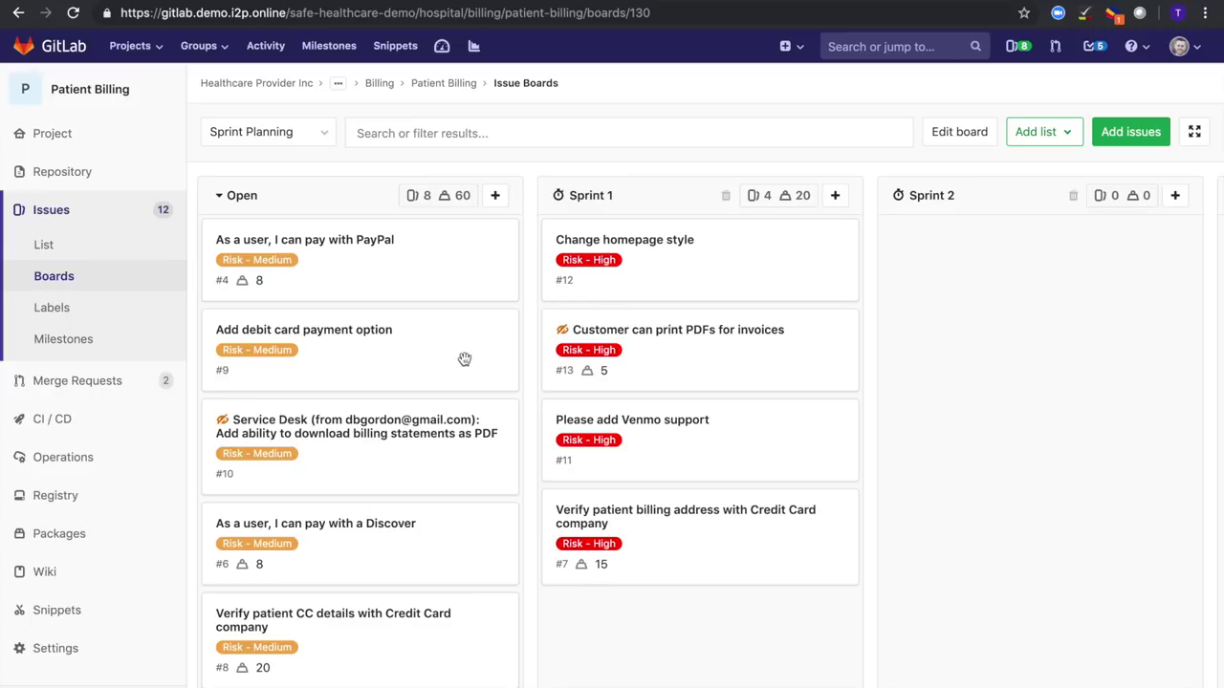
# Reorder the Open backlog so the Service Desk issue comes first, followed by the Discover, PayPal and debit card issues
pyautogui.moveTo(374, 458); pyautogui.dragTo(369, 354)
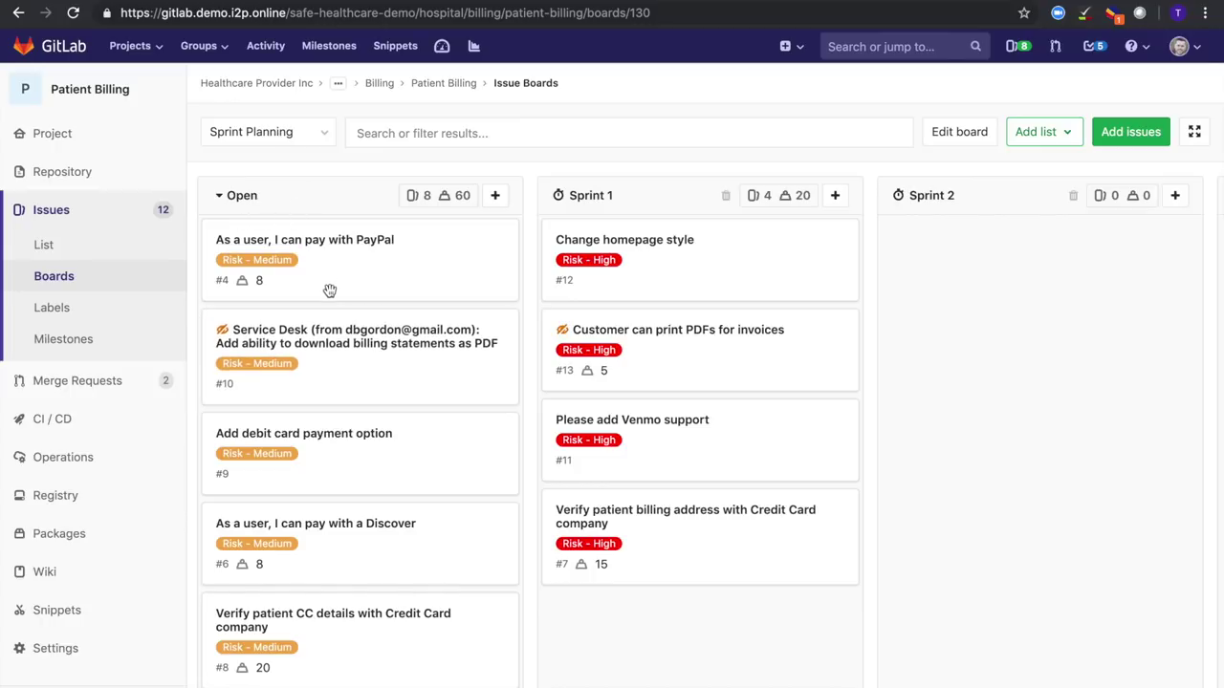
pyautogui.moveTo(338, 273); pyautogui.dragTo(324, 400)
pyautogui.moveTo(391, 570); pyautogui.dragTo(386, 372)
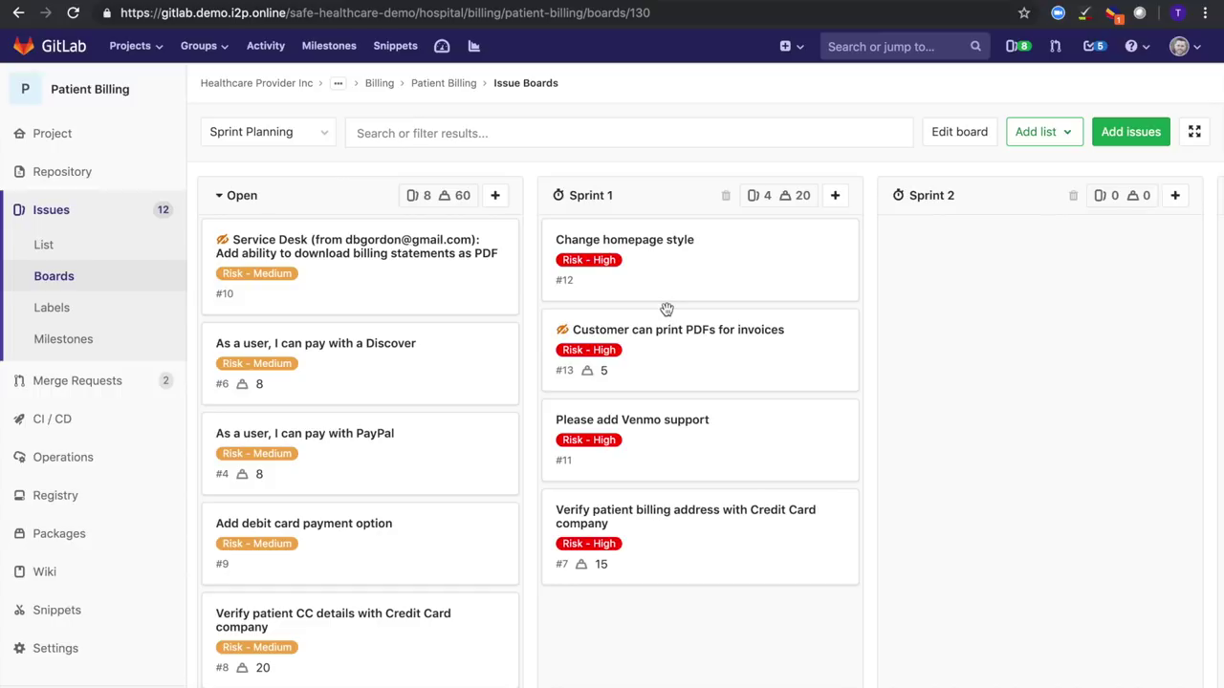
# Switch to the Development board and save its scope with the milestone set to Sprint 1
pyautogui.click(325, 139)
pyautogui.click(258, 247)
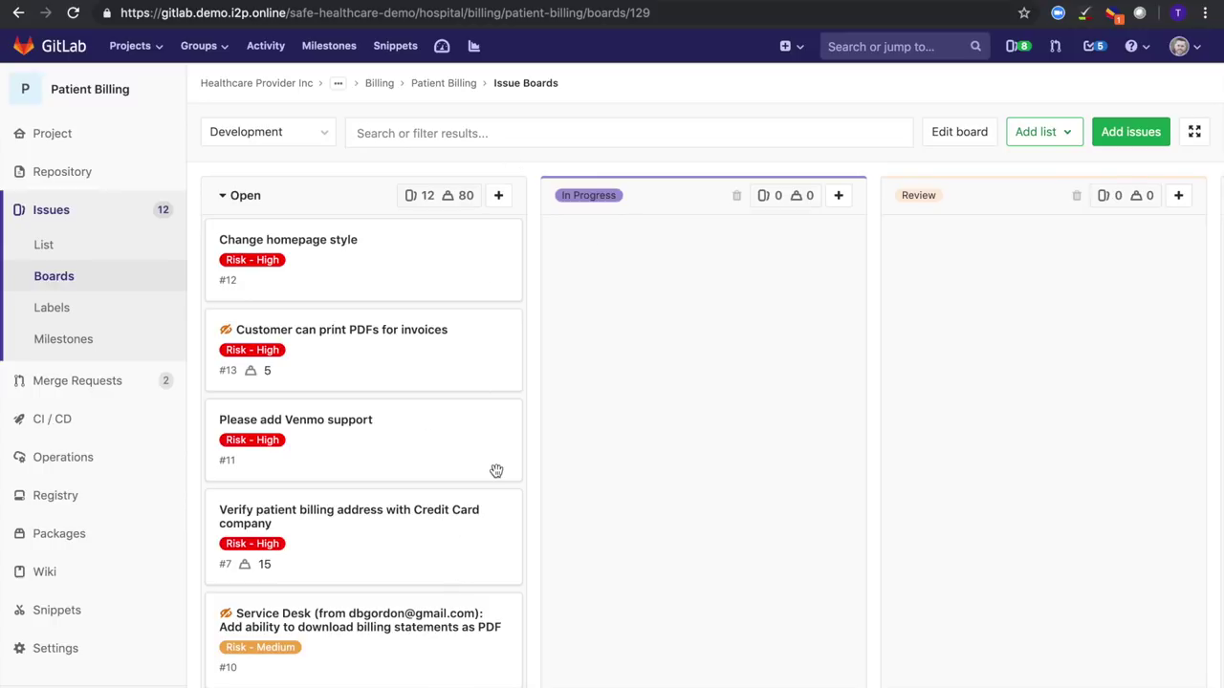
pyautogui.click(980, 134)
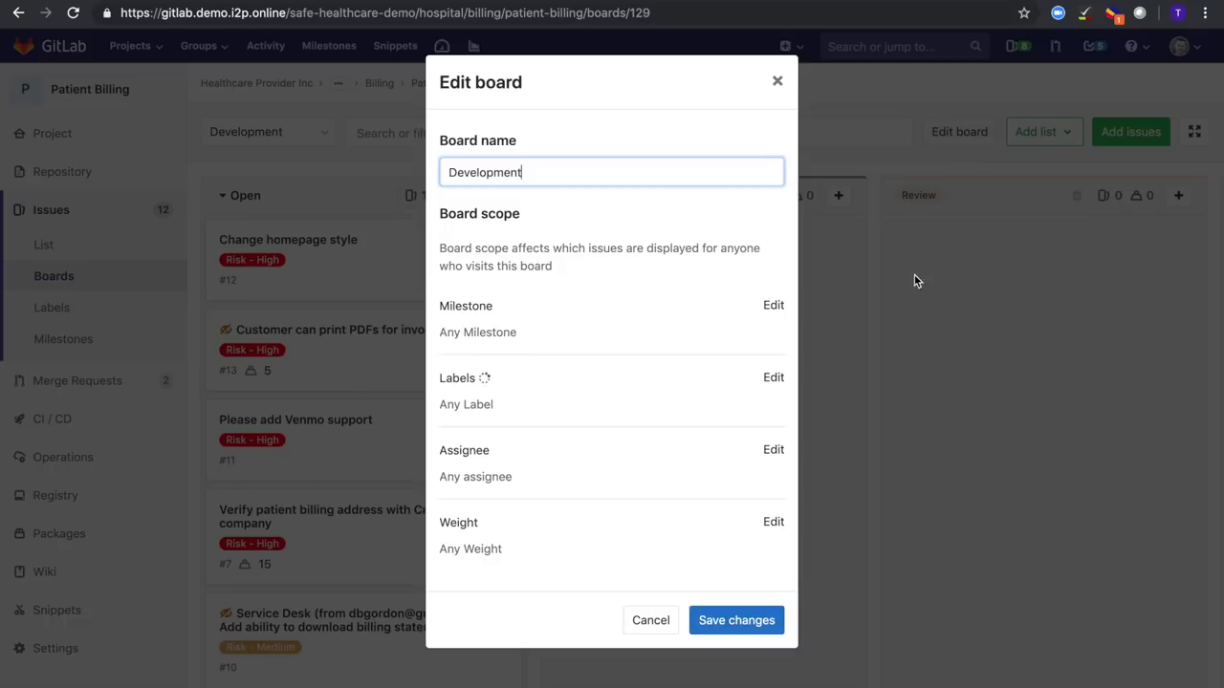
pyautogui.click(773, 306)
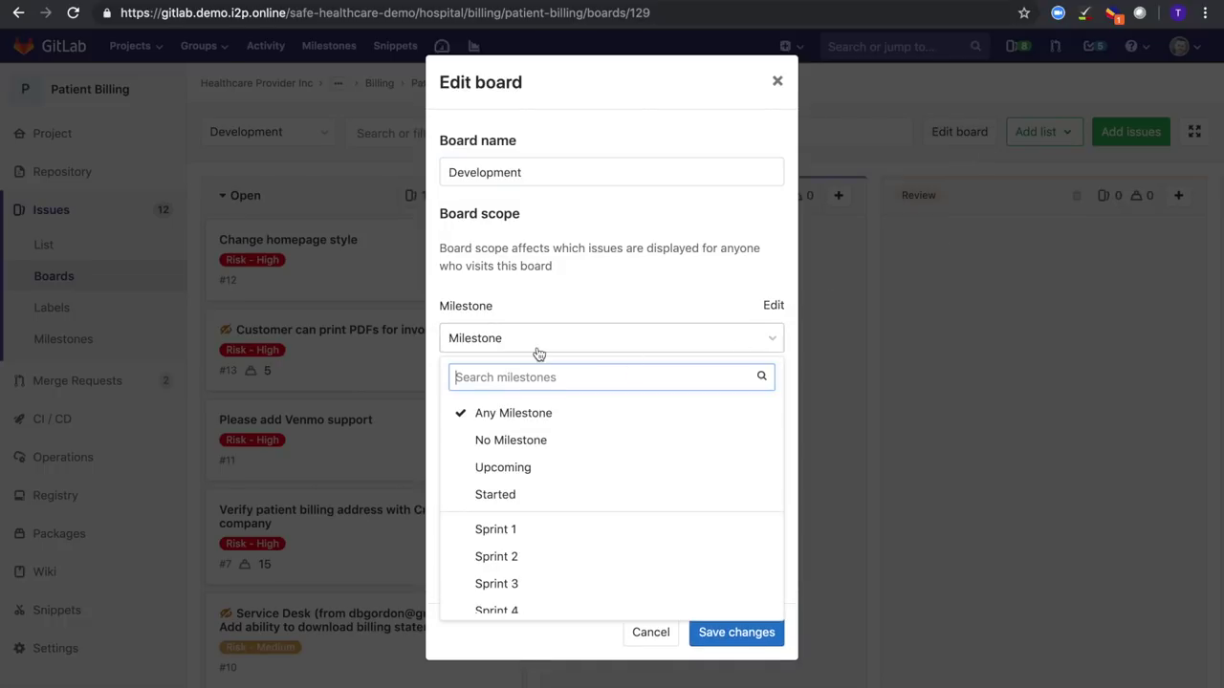
pyautogui.click(547, 528)
pyautogui.click(723, 623)
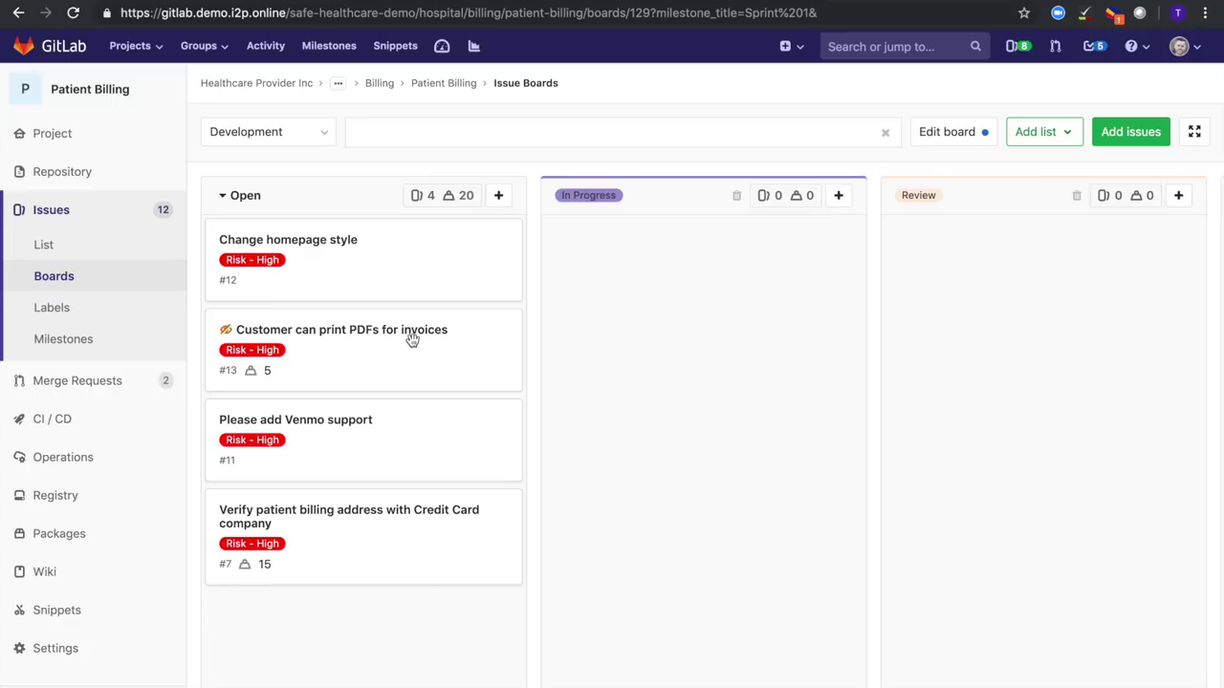
# Assign the Change homepage style issue to the signed-in user and move it from Open to In Progress
pyautogui.click(411, 268)
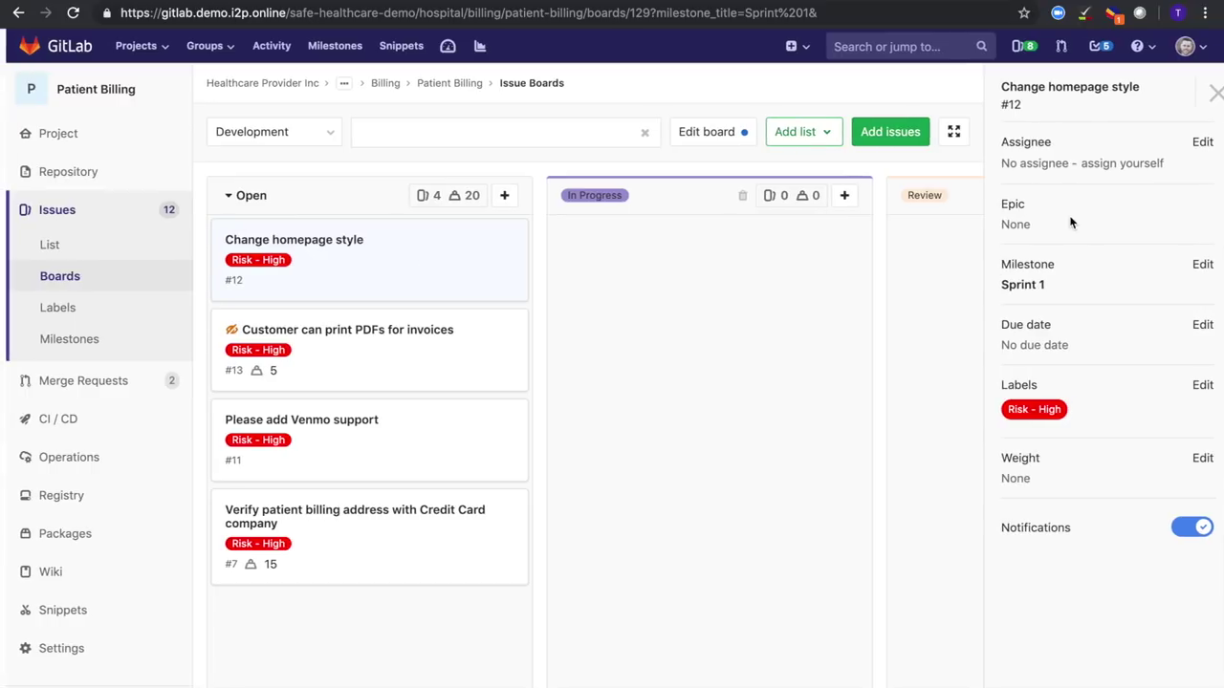
pyautogui.click(1197, 143)
pyautogui.click(1077, 328)
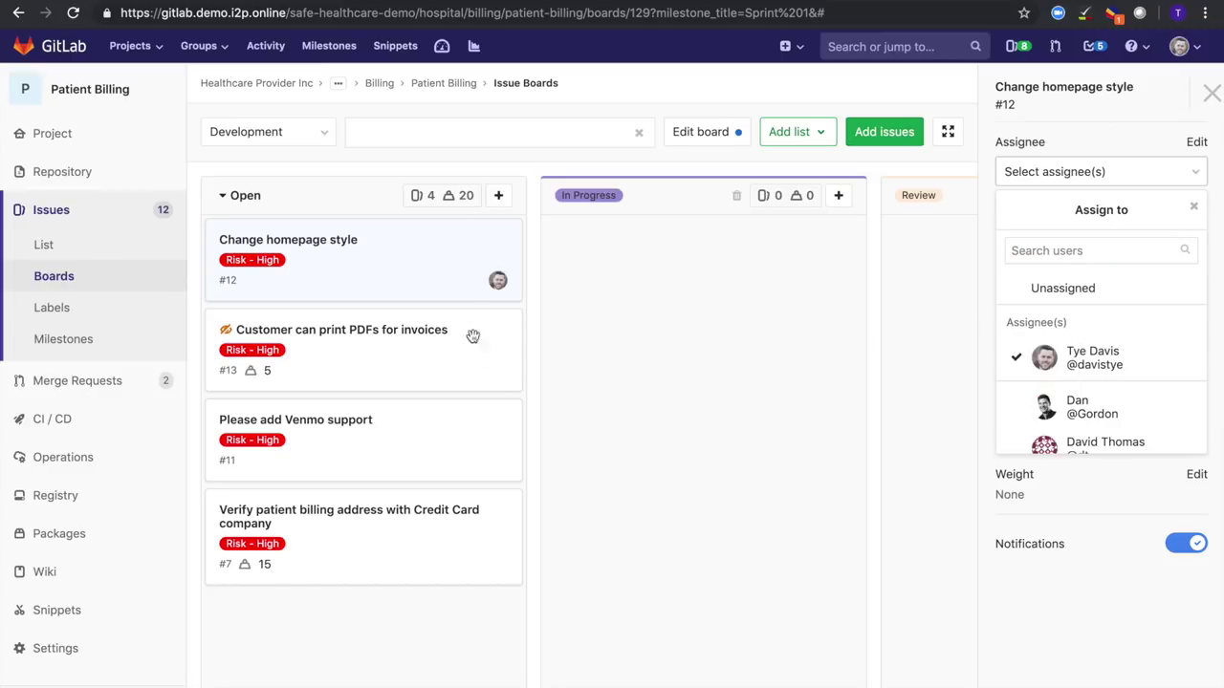
pyautogui.moveTo(466, 256); pyautogui.dragTo(775, 251)
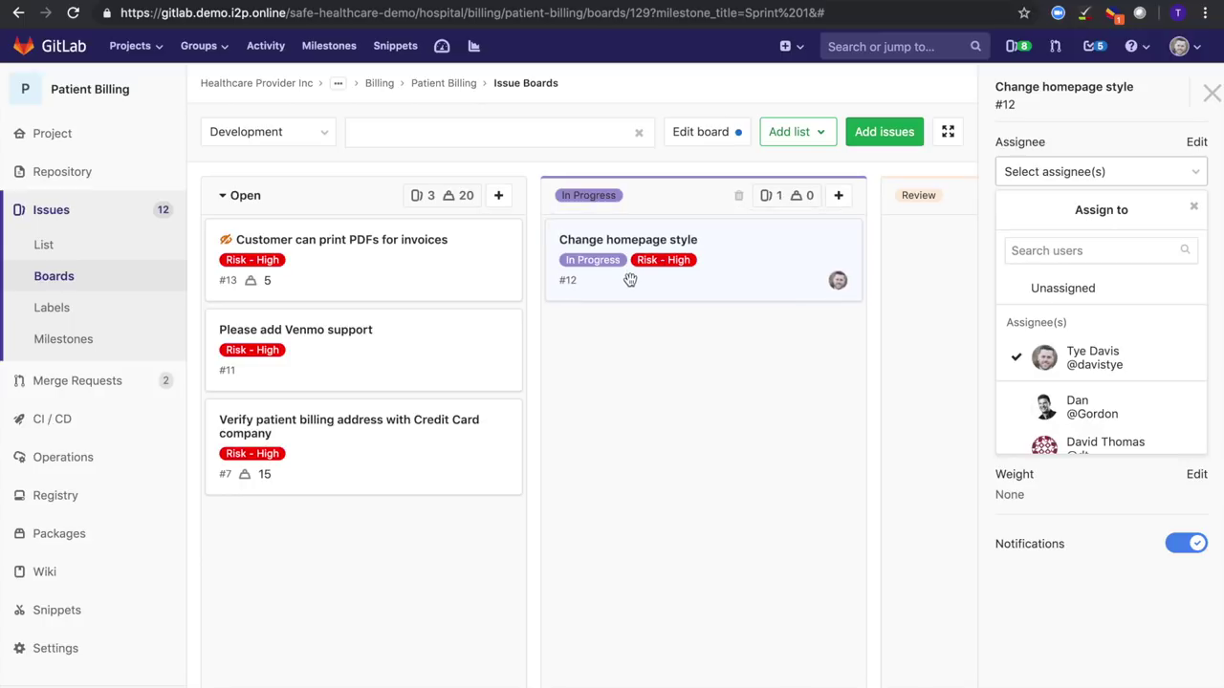
# Assign the invoice PDFs issue to the second listed team member and move it to In Progress below the homepage style issue
pyautogui.click(391, 280)
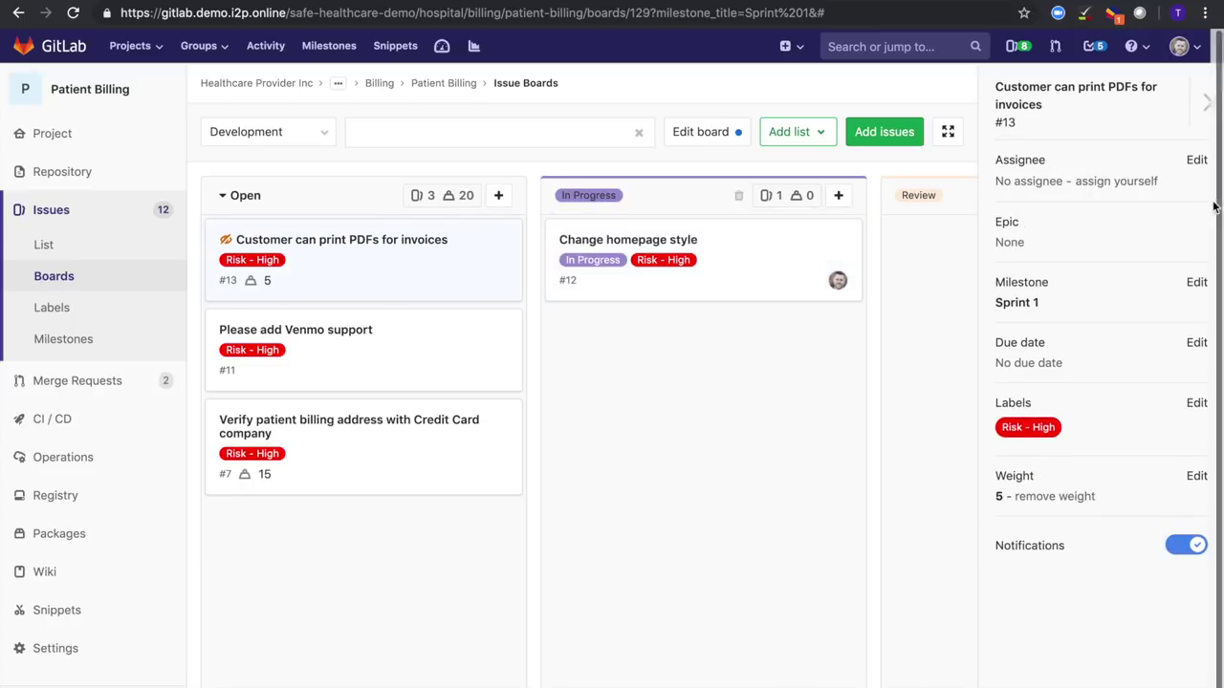
pyautogui.click(1196, 160)
pyautogui.click(1078, 380)
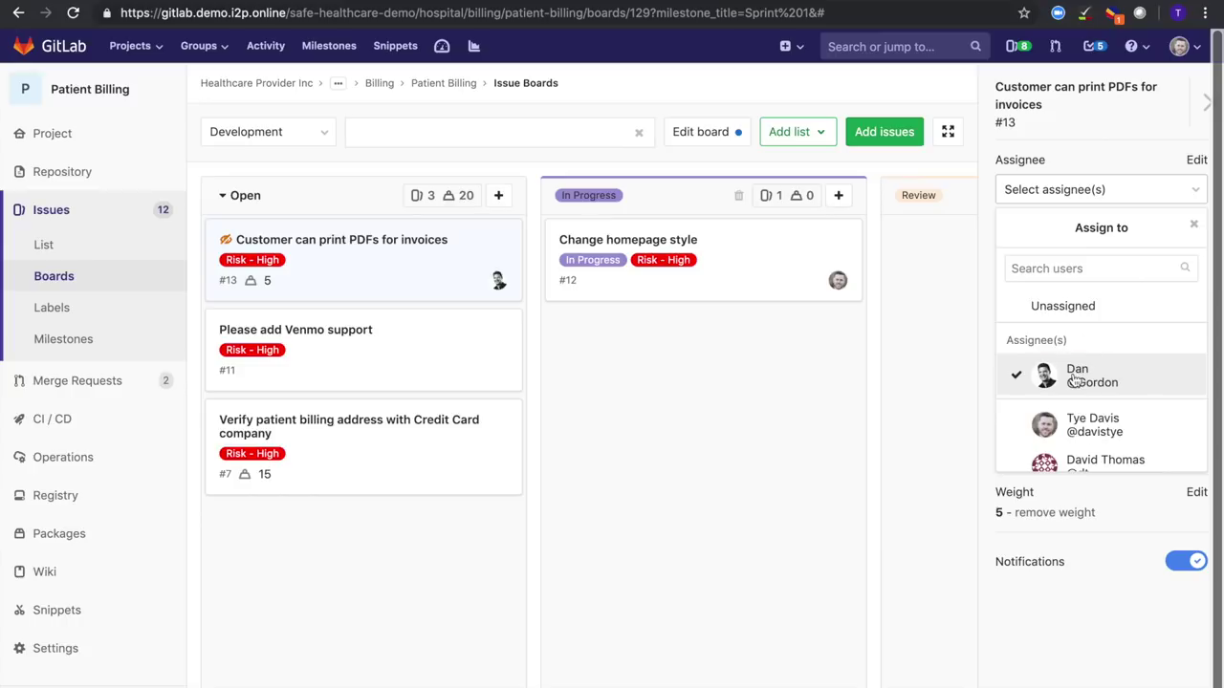
pyautogui.moveTo(442, 273); pyautogui.dragTo(801, 374)
pyautogui.click(415, 281)
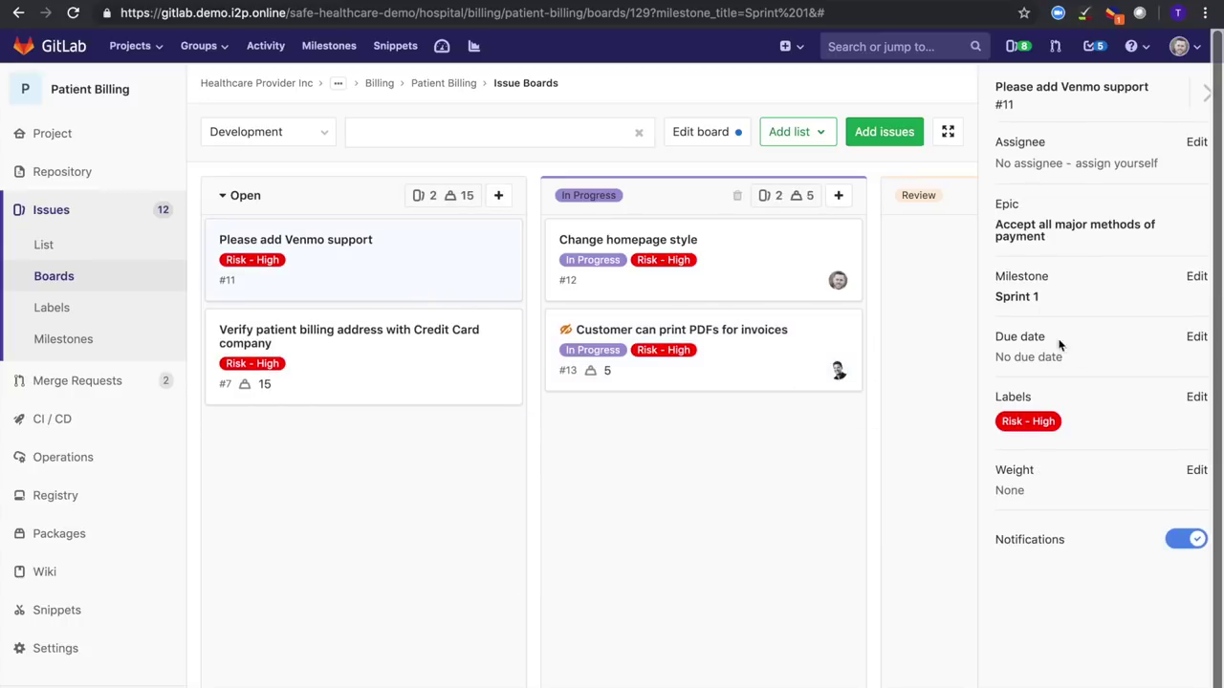
pyautogui.click(1194, 148)
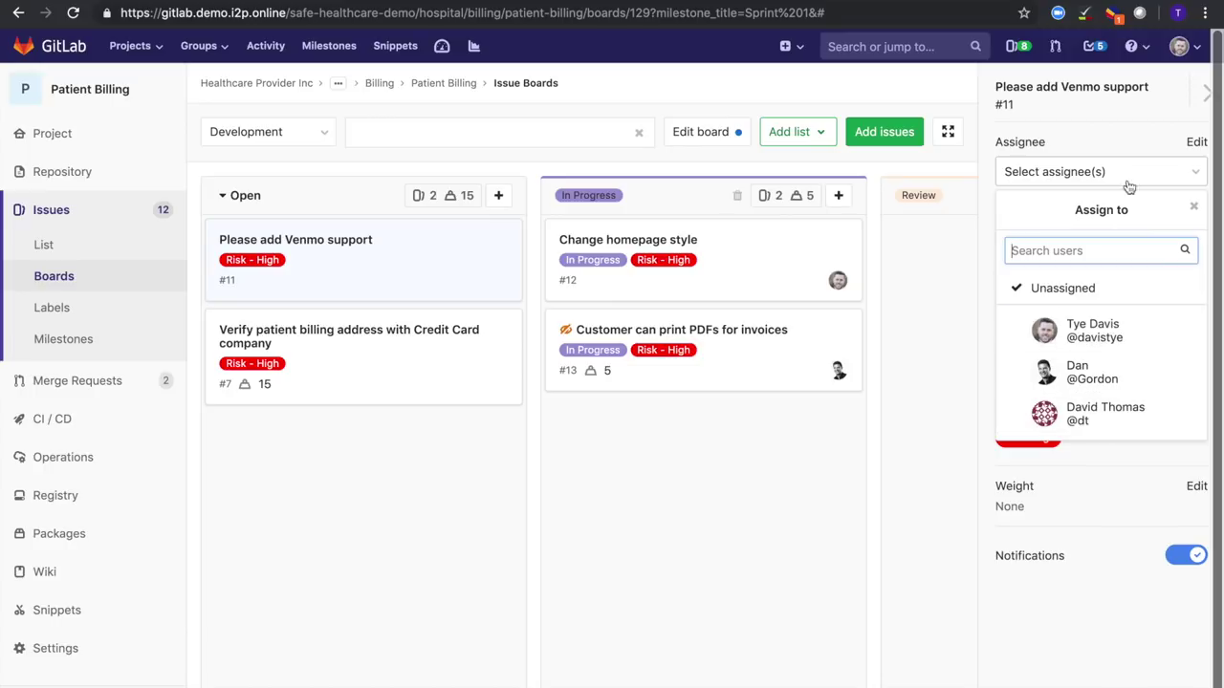
pyautogui.click(1135, 145)
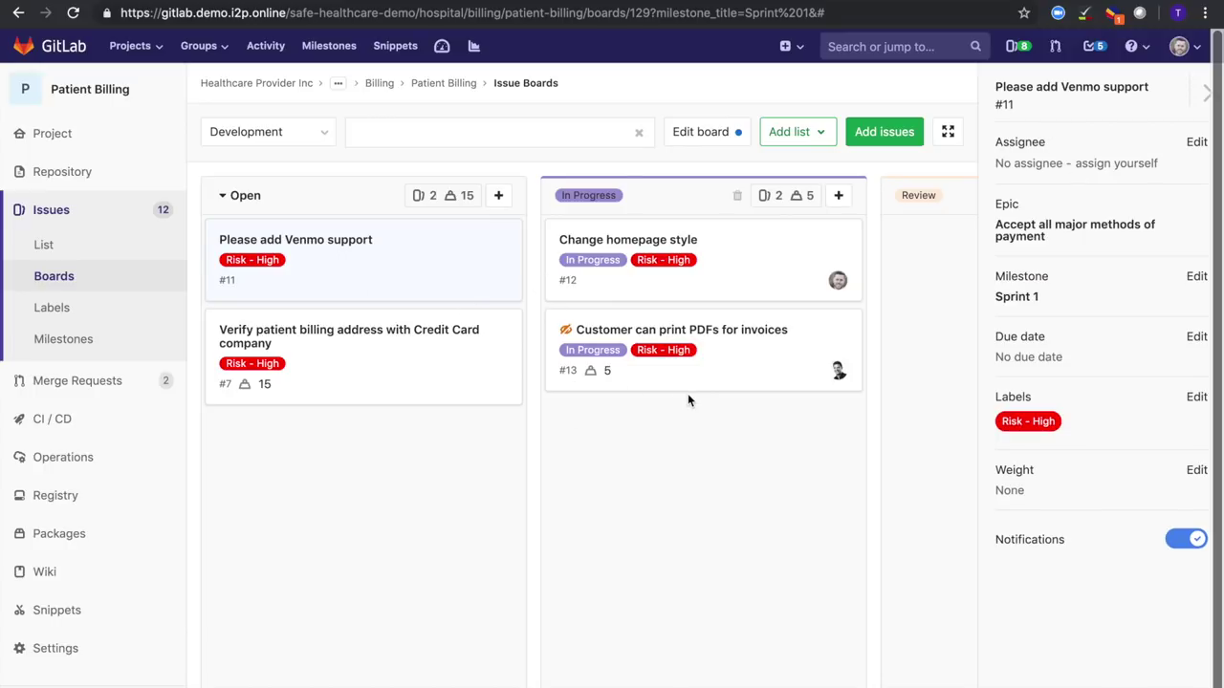
pyautogui.hscroll(1, 690, 394)
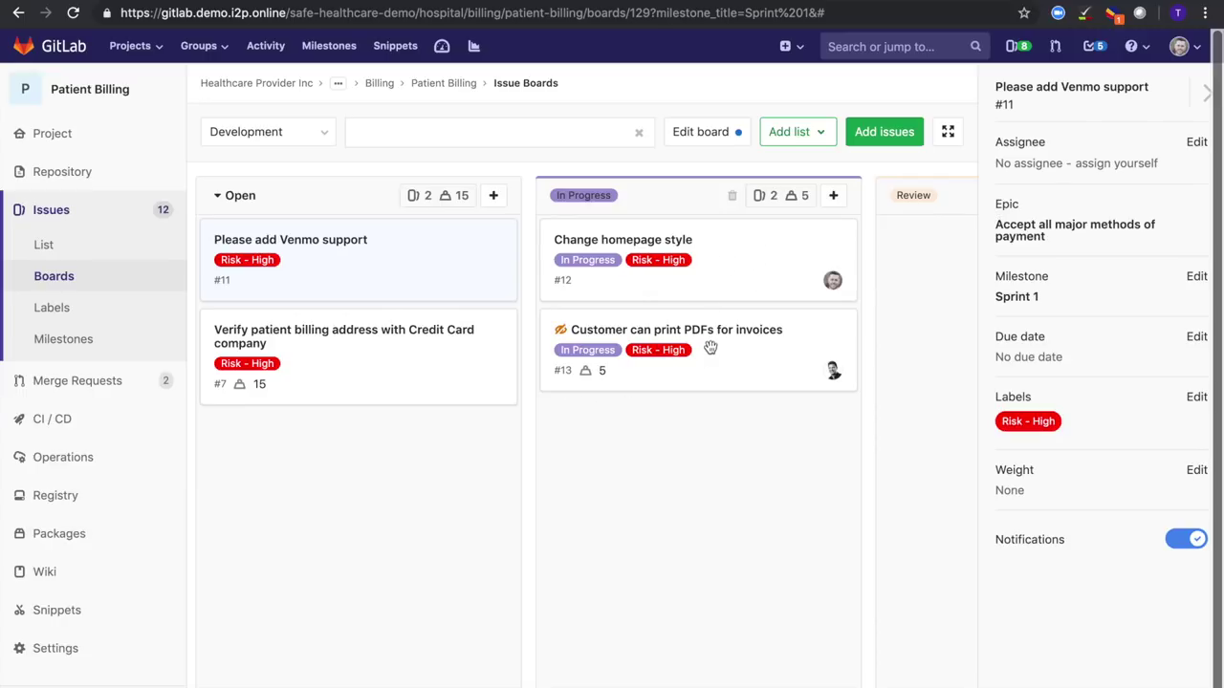
# Set the weight of the Change homepage style issue to 15 and close its details
pyautogui.click(749, 260)
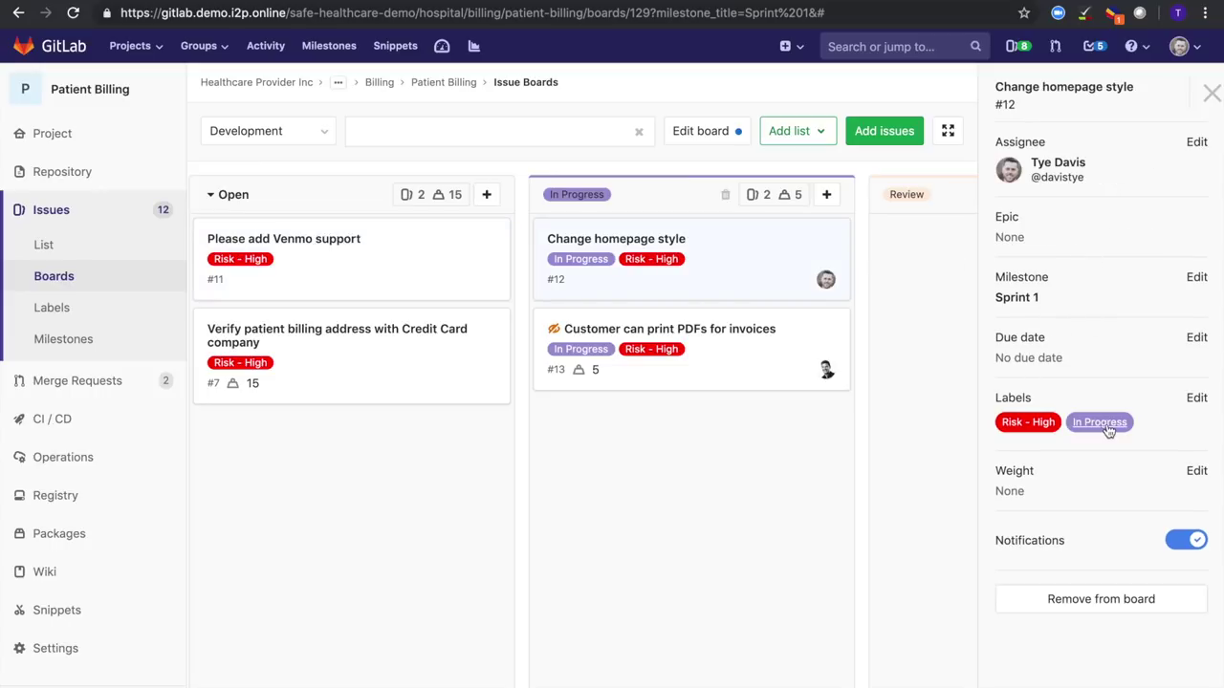
pyautogui.click(1196, 470)
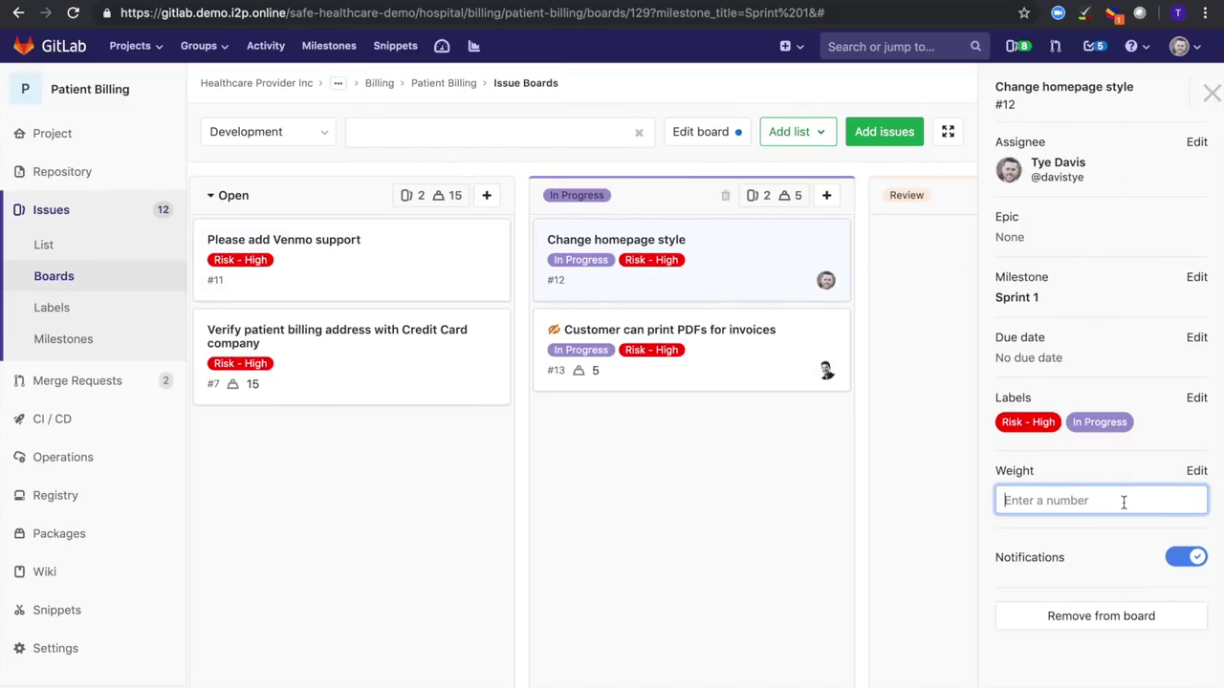
pyautogui.write('10')
pyautogui.press('Return')
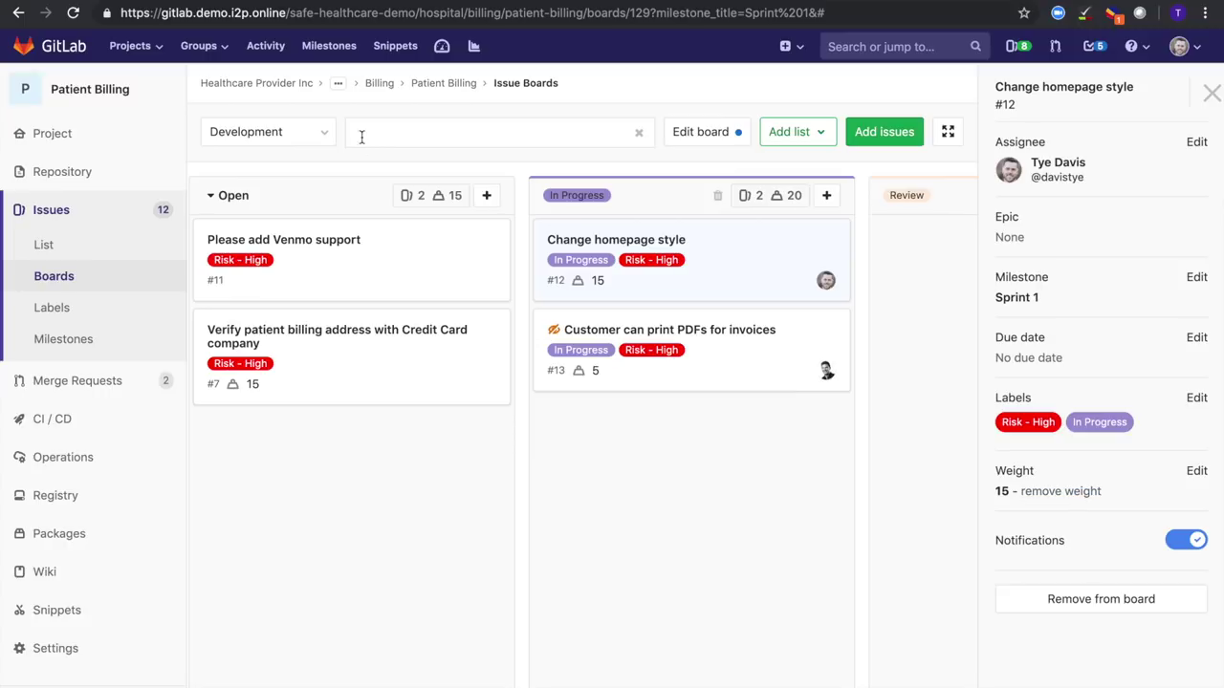
pyautogui.click(327, 141)
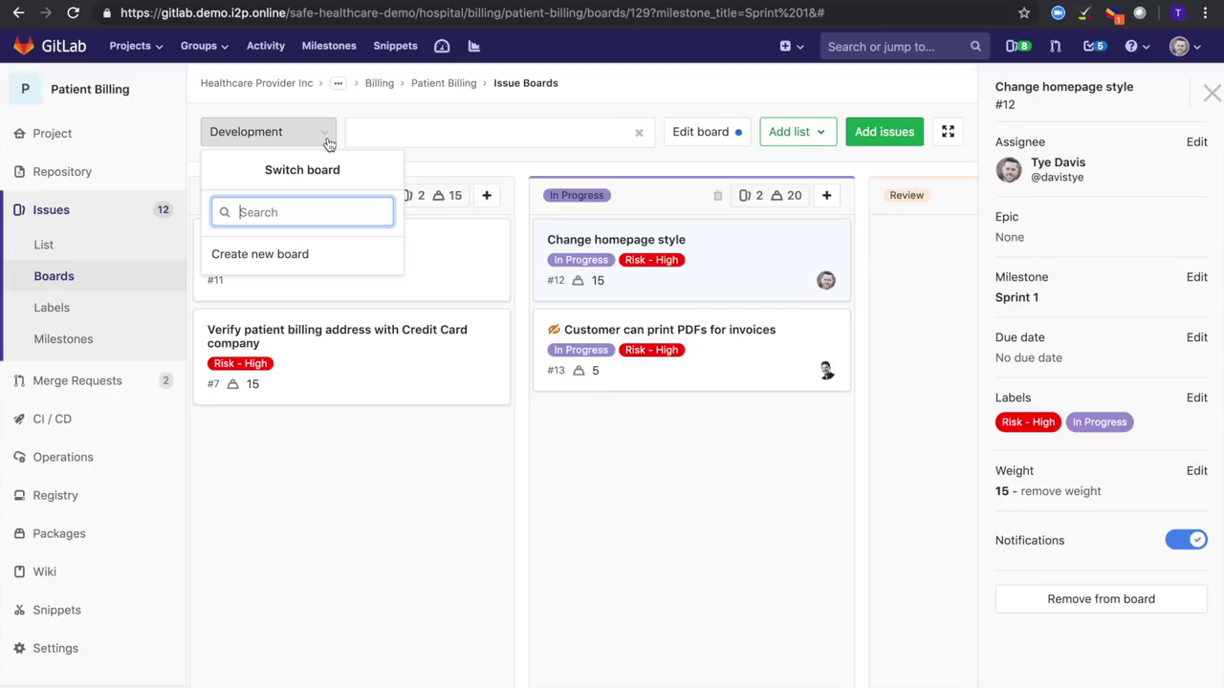
pyautogui.click(327, 142)
pyautogui.click(1210, 93)
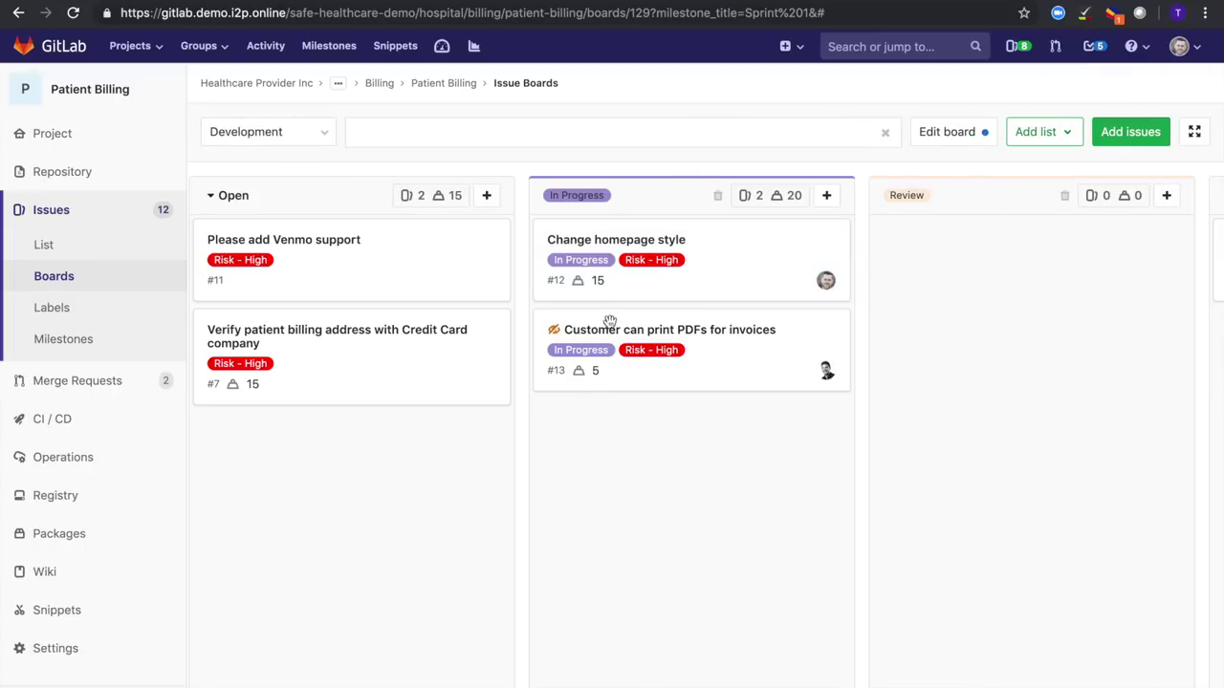
# Move the Change homepage style issue from In Progress to Review
pyautogui.hscroll(1, 660, 364)
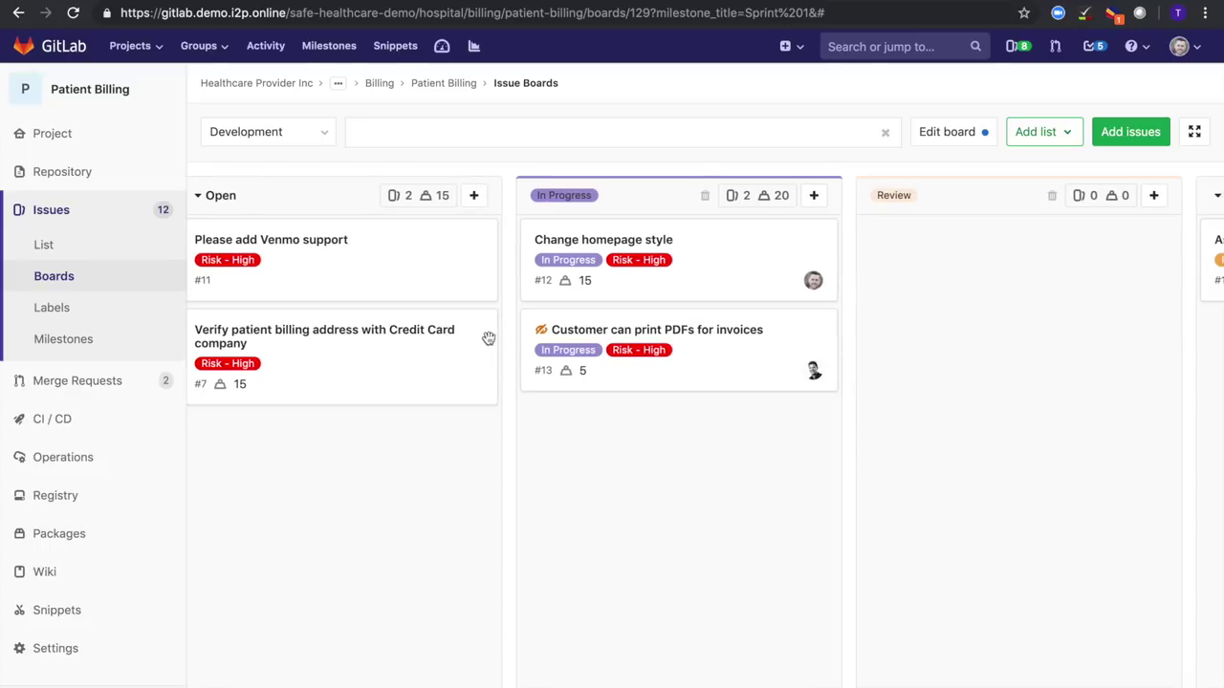
pyautogui.hscroll(-1, 558, 352)
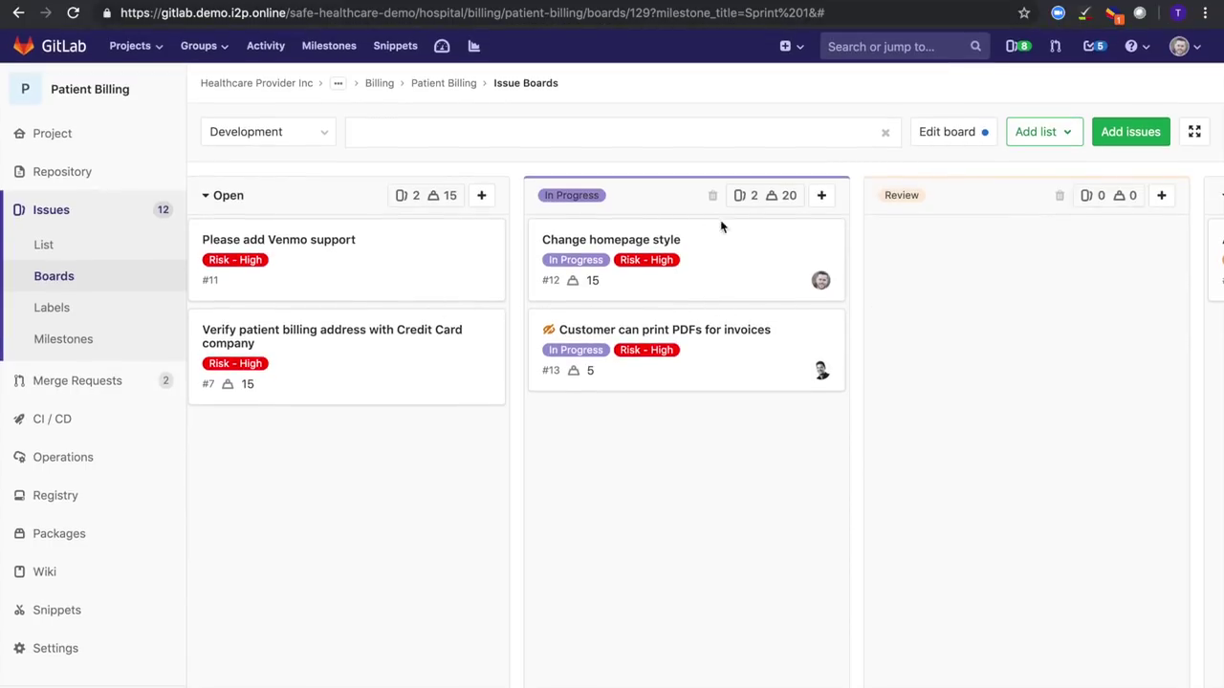
pyautogui.hscroll(5, 686, 242)
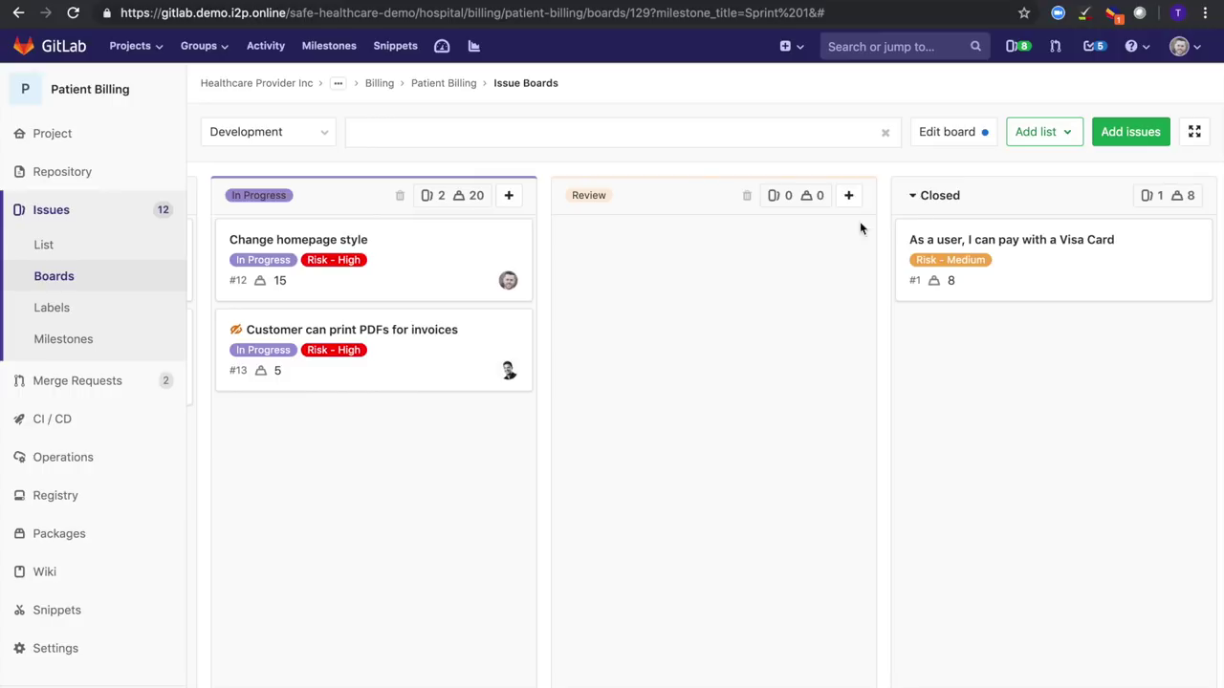
pyautogui.hscroll(-5, 577, 223)
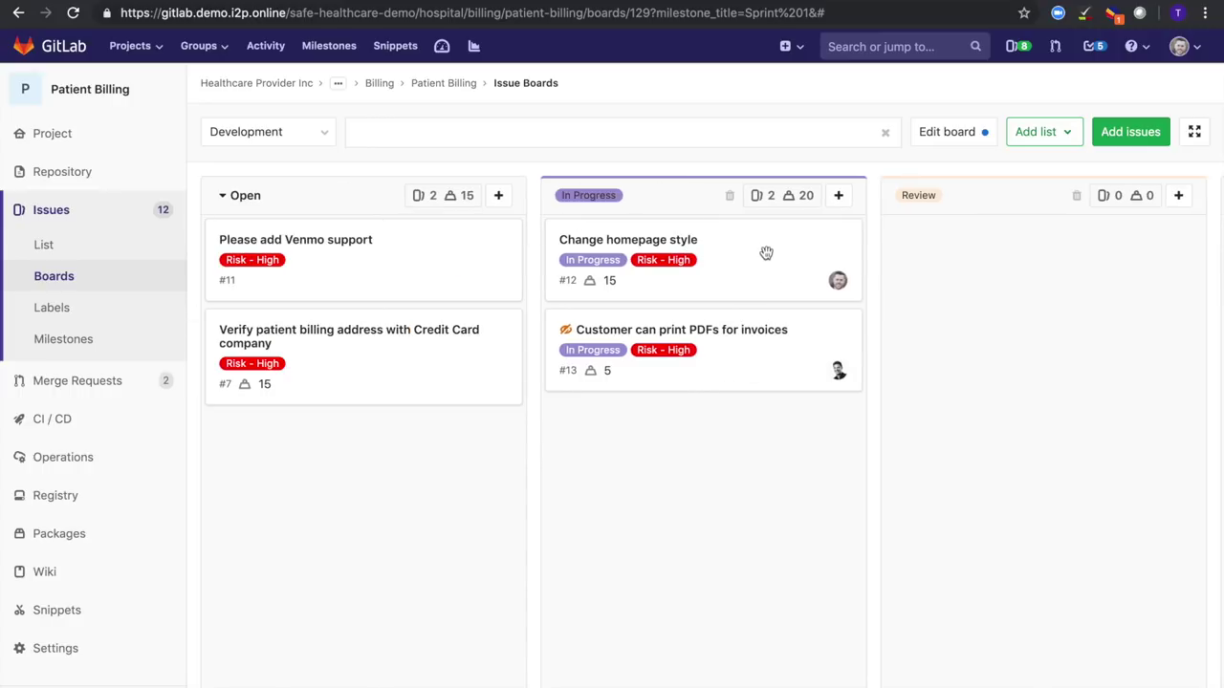
pyautogui.moveTo(765, 254); pyautogui.dragTo(1100, 268)
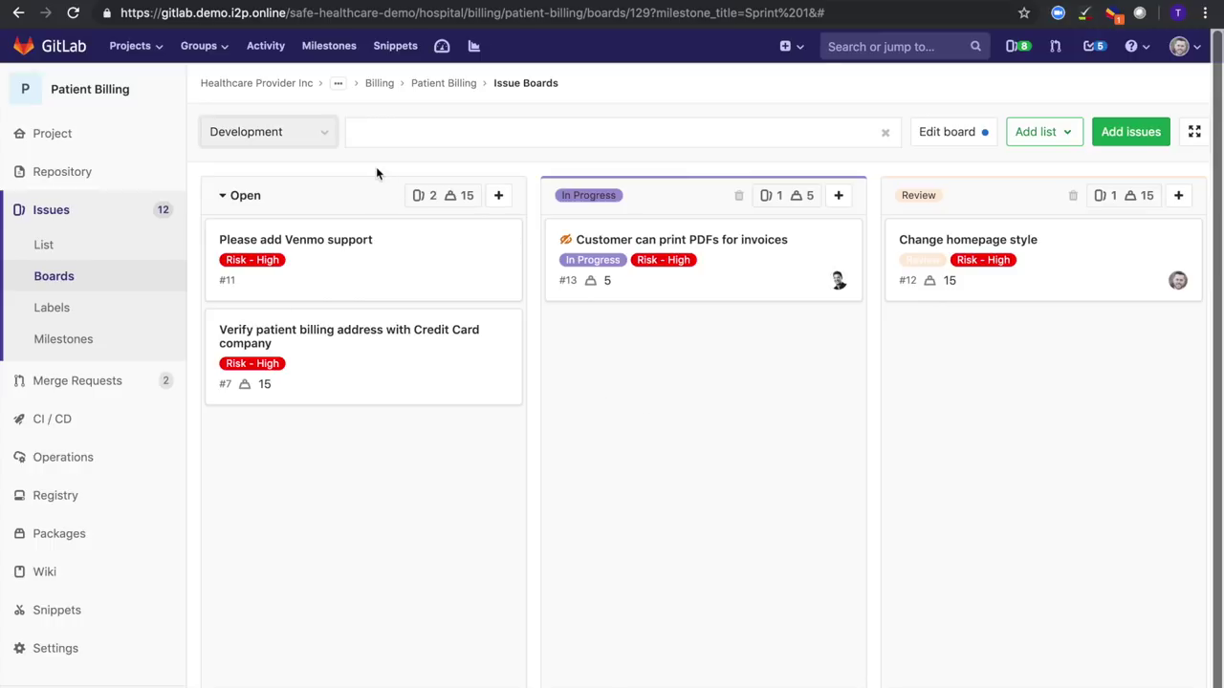
# Switch to the Team Board and examine which issues are assigned to each team member
pyautogui.click(326, 135)
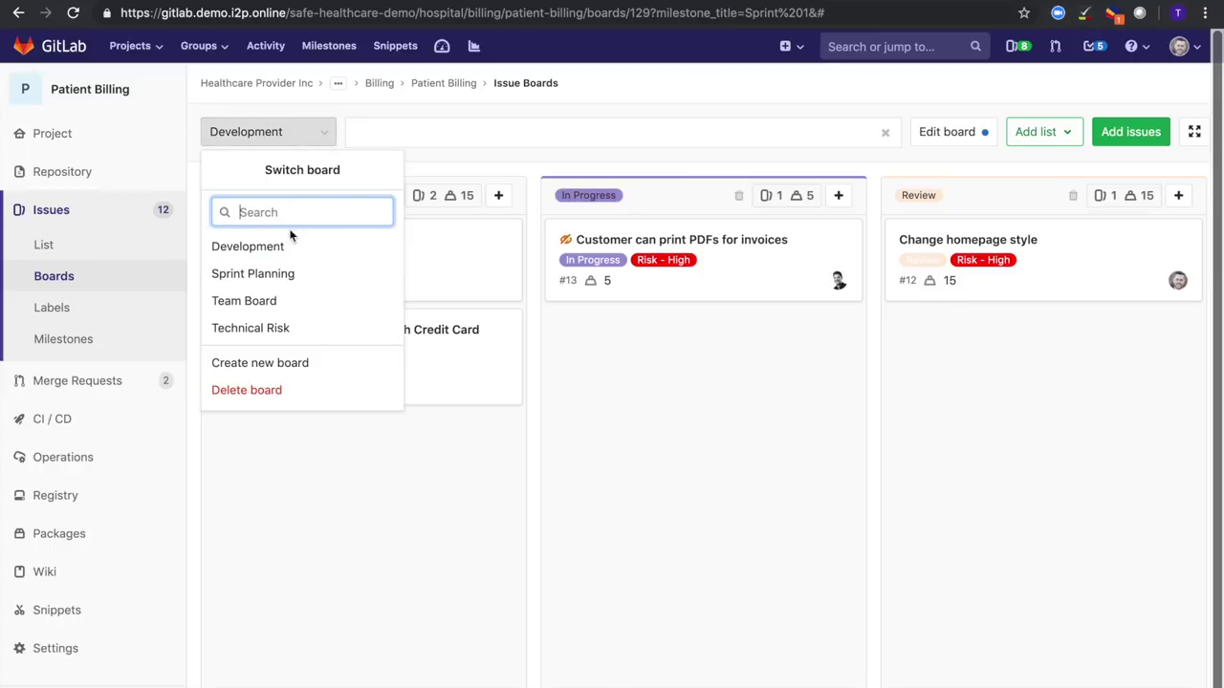
pyautogui.click(277, 300)
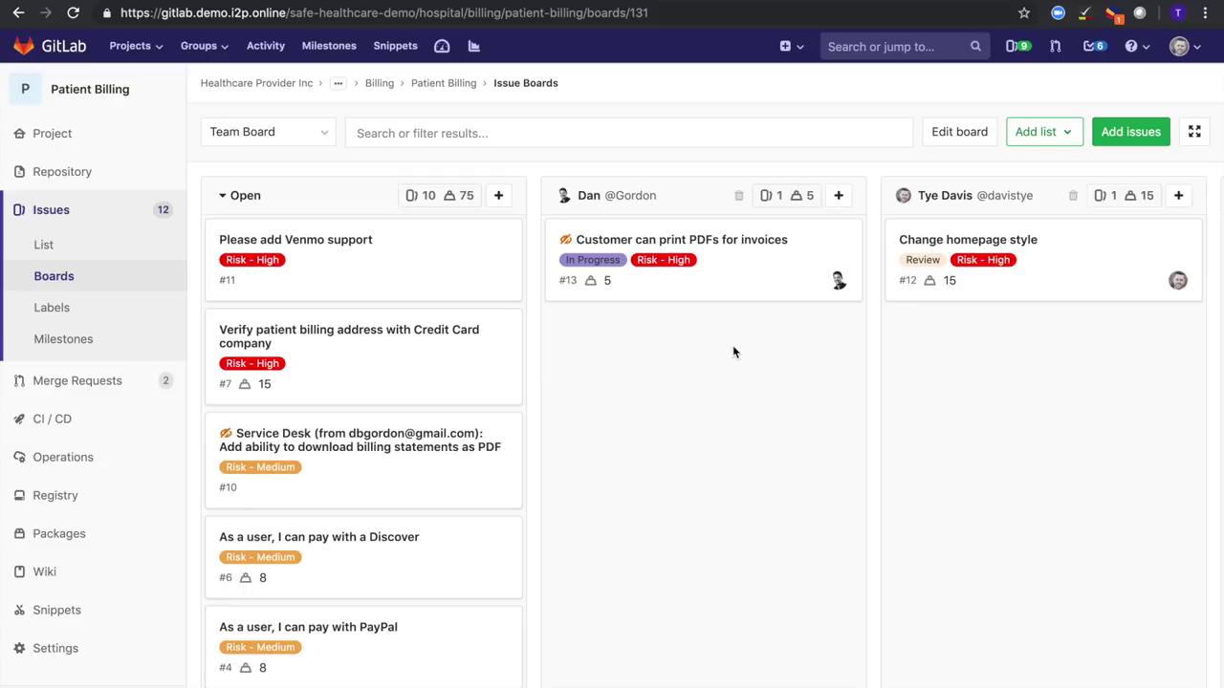
pyautogui.hscroll(4, 737, 350)
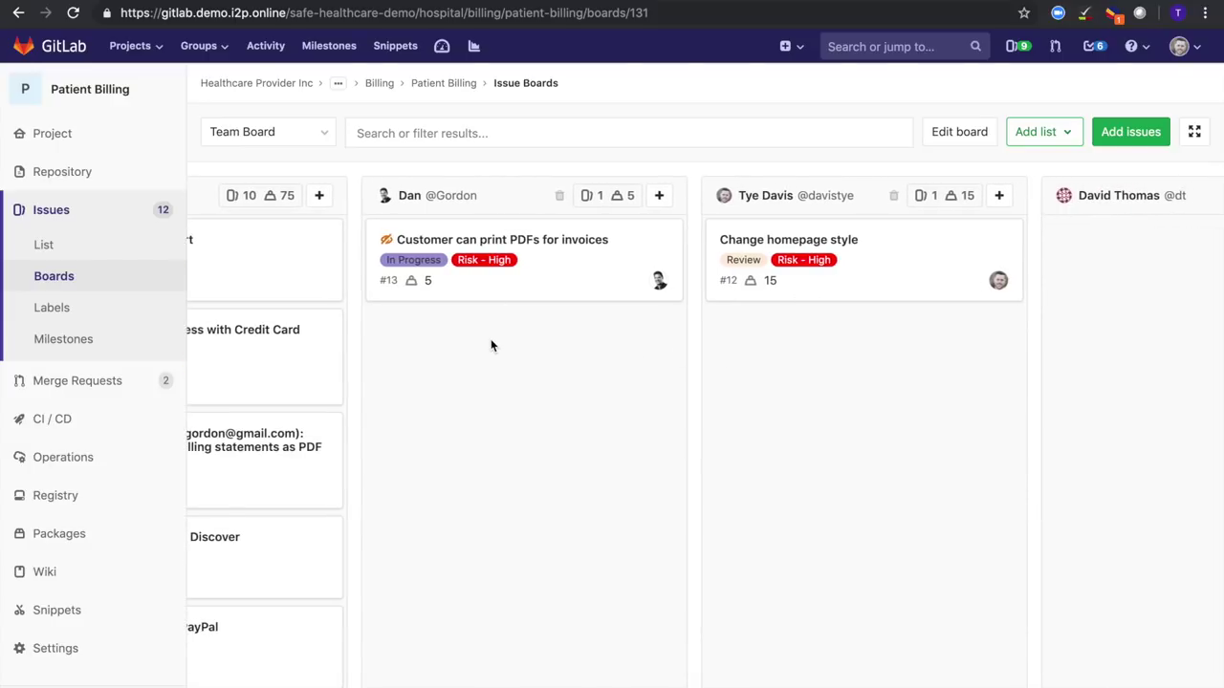
pyautogui.hscroll(-3, 504, 346)
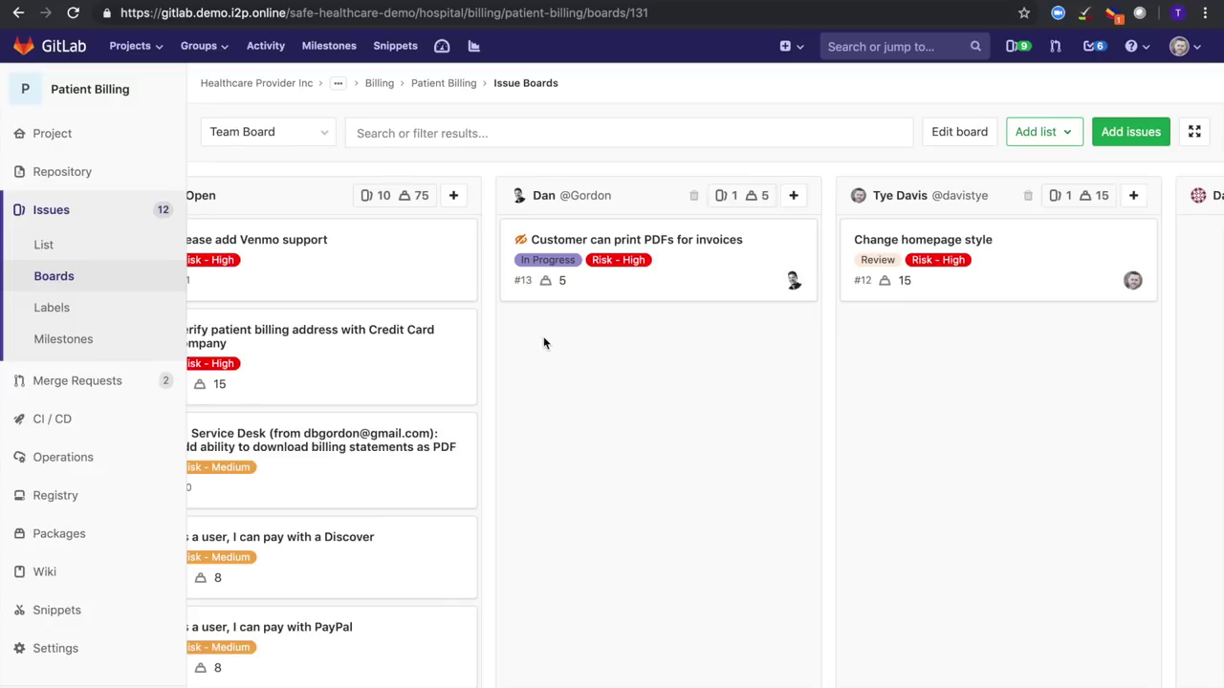
pyautogui.hscroll(-1, 538, 349)
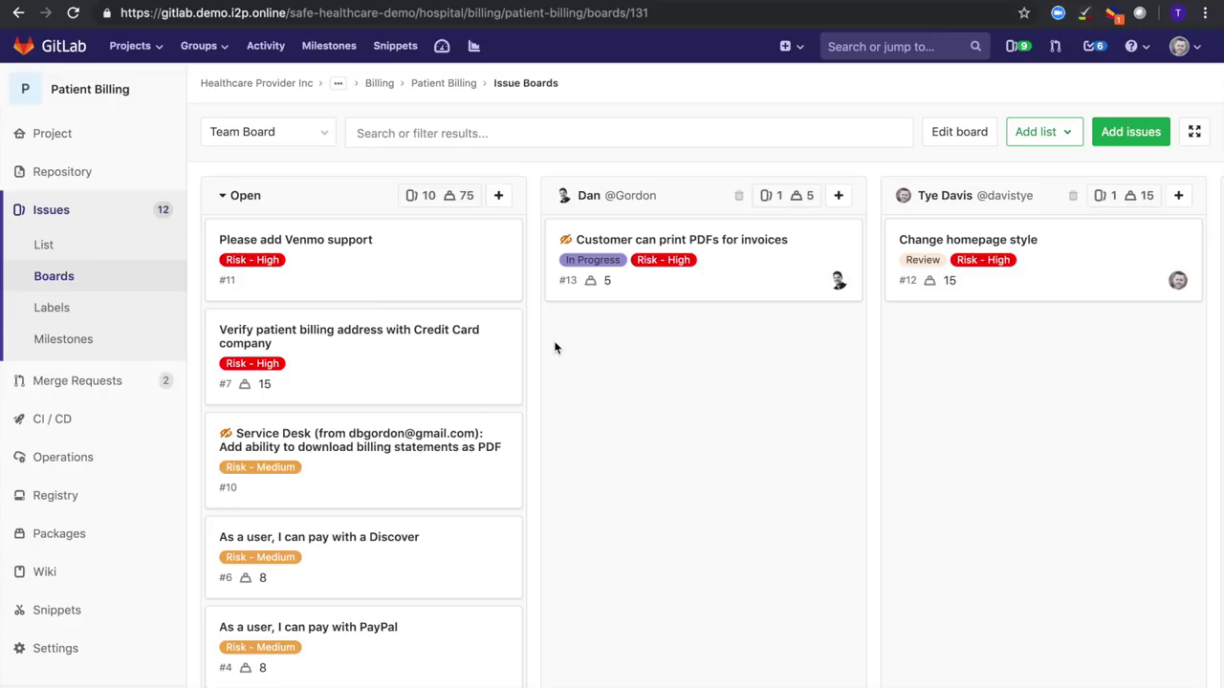
pyautogui.hscroll(1, 688, 400)
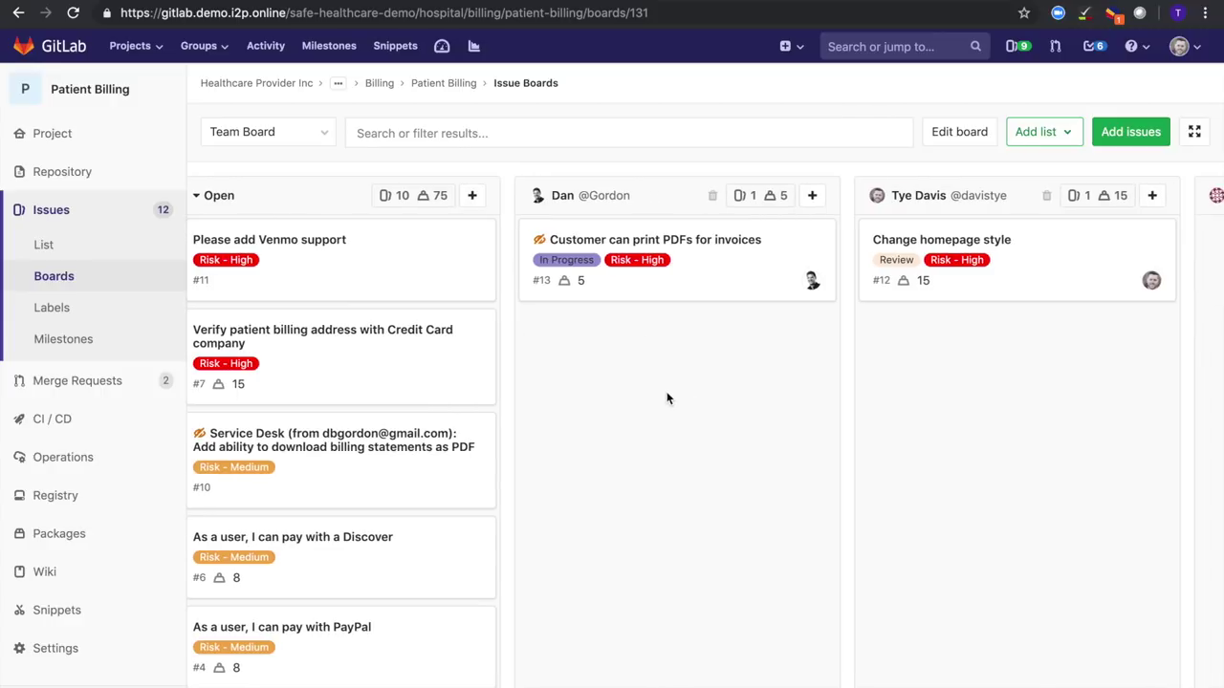
pyautogui.hscroll(2, 583, 392)
pyautogui.hscroll(-1, 603, 353)
pyautogui.hscroll(-1, 629, 322)
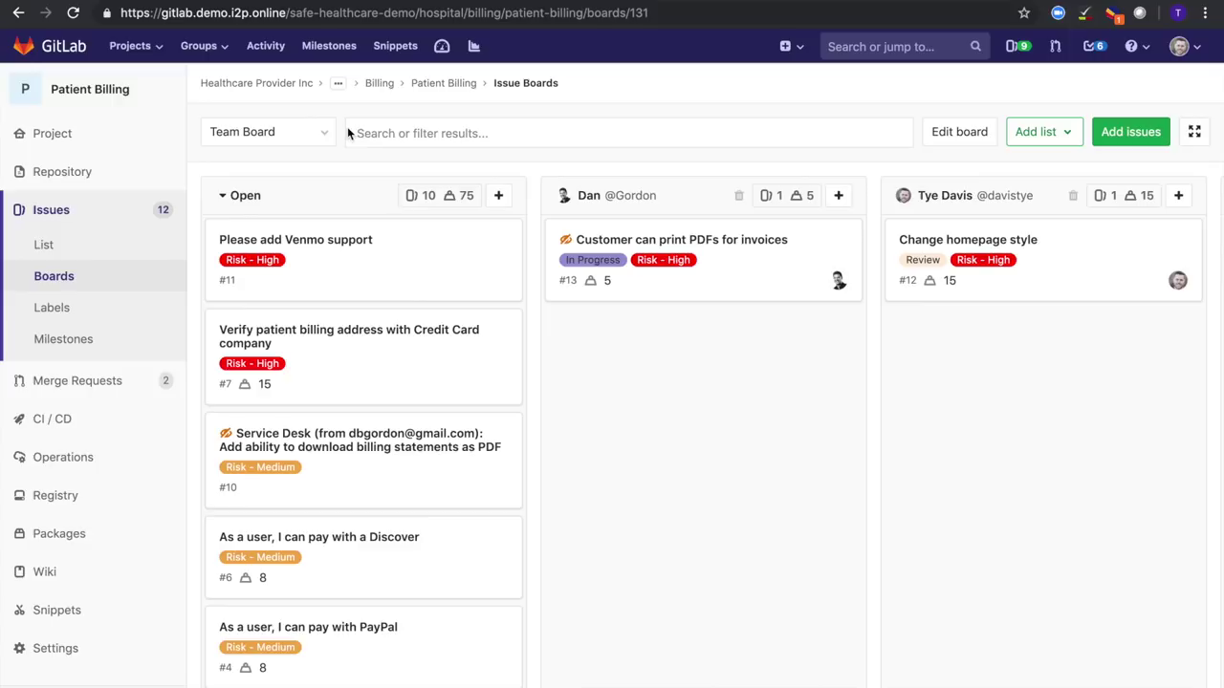
# View the issues by risk level on the Technical Risk board and return to the Development board
pyautogui.click(325, 134)
pyautogui.click(315, 329)
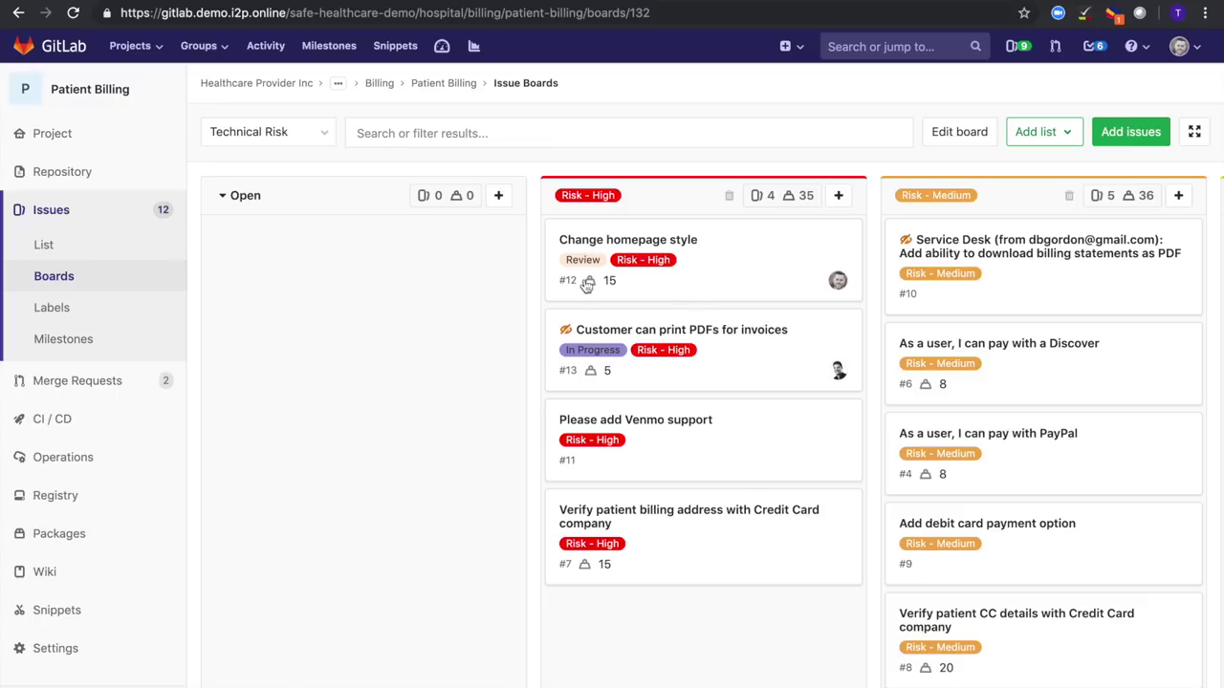
pyautogui.click(325, 132)
pyautogui.click(303, 251)
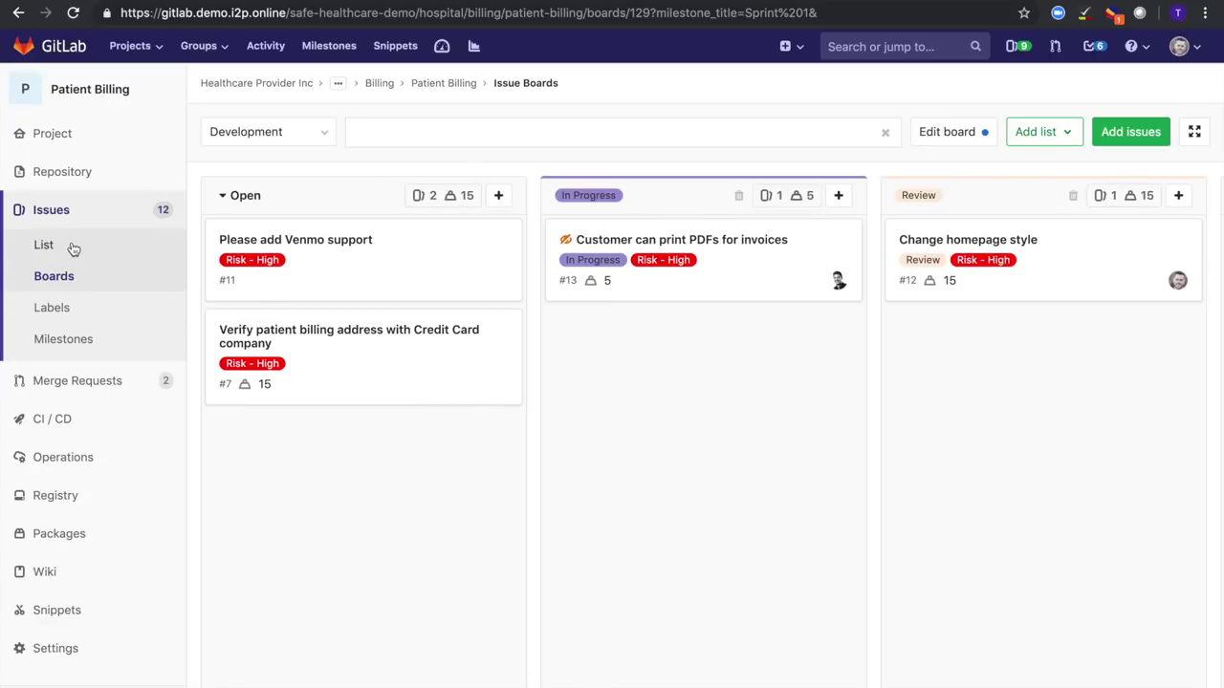
# Open the Sprint 1 milestone and compare its burndown chart by issue weight and by issues
pyautogui.click(80, 350)
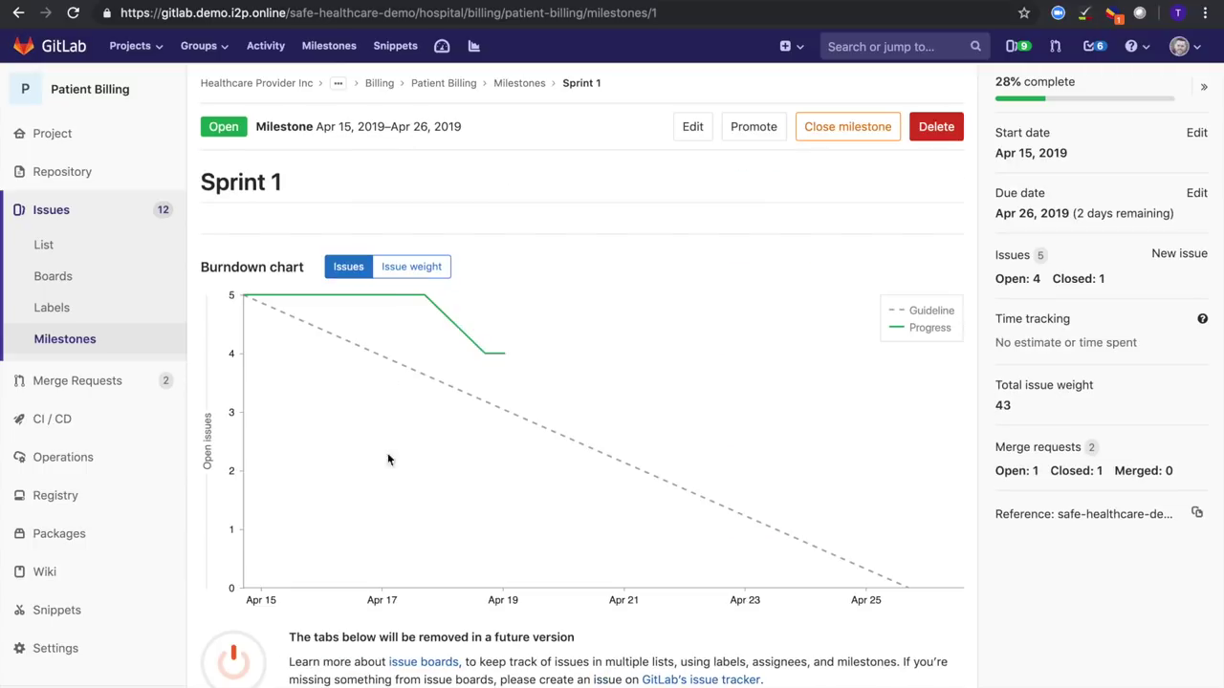
pyautogui.click(411, 270)
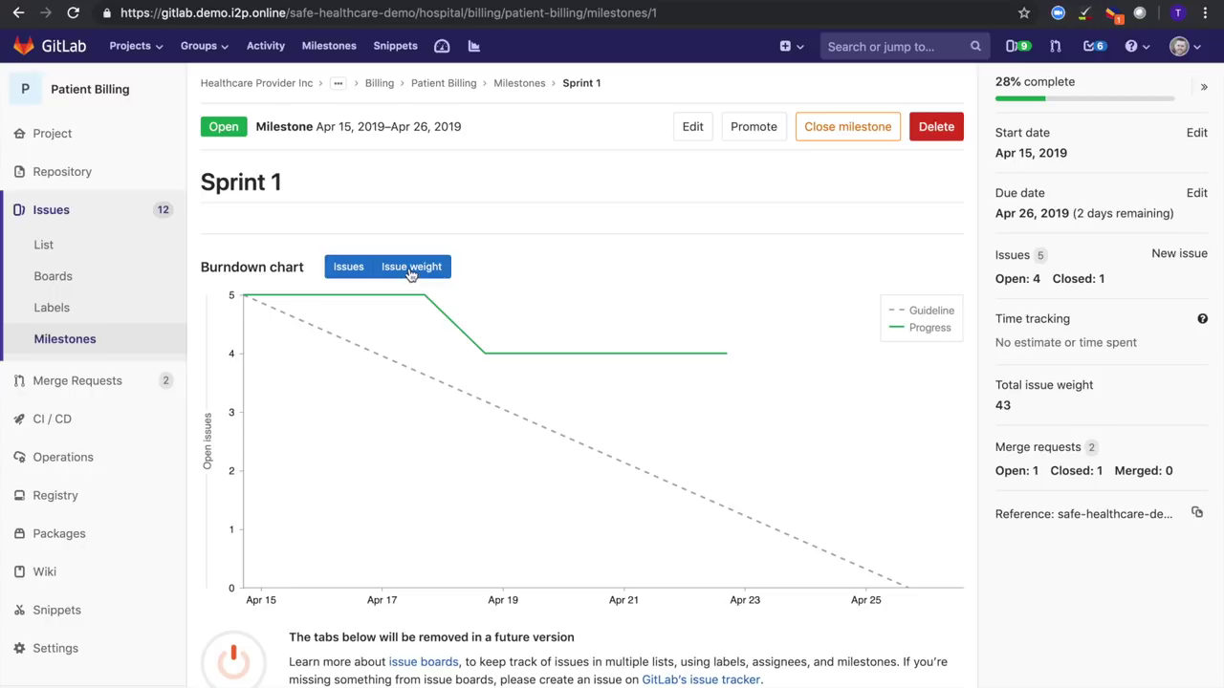
pyautogui.click(347, 271)
pyautogui.scroll(-1, 324, 218)
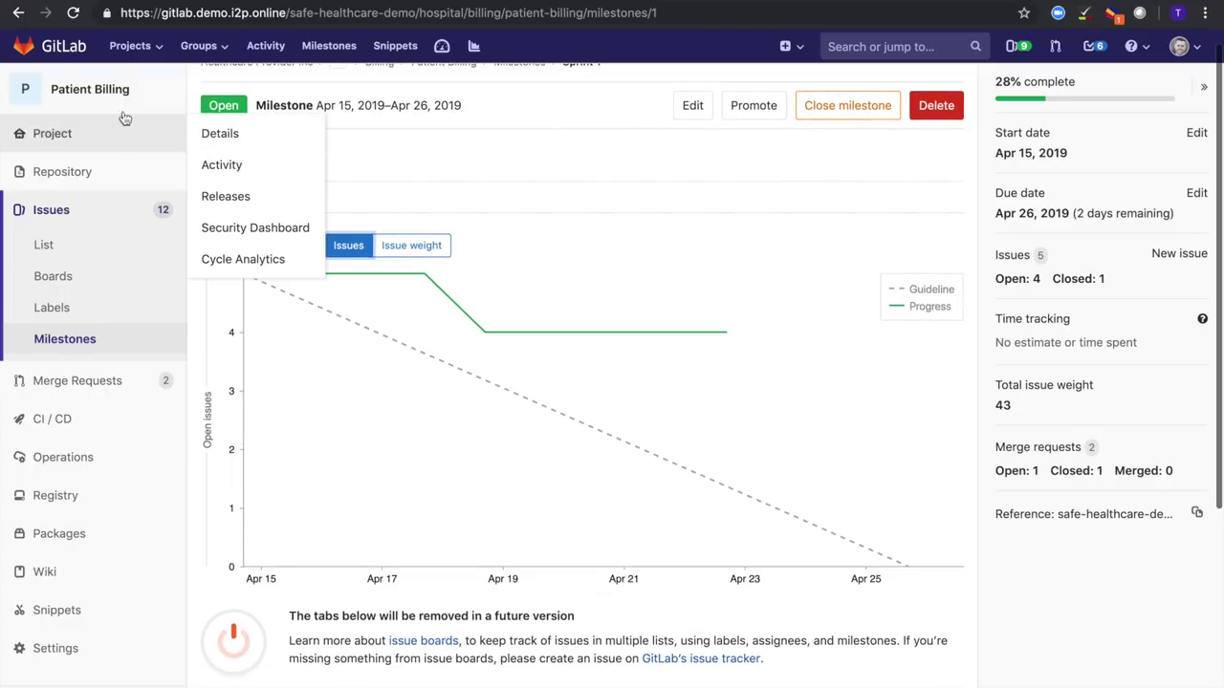
pyautogui.scroll(2, 264, 127)
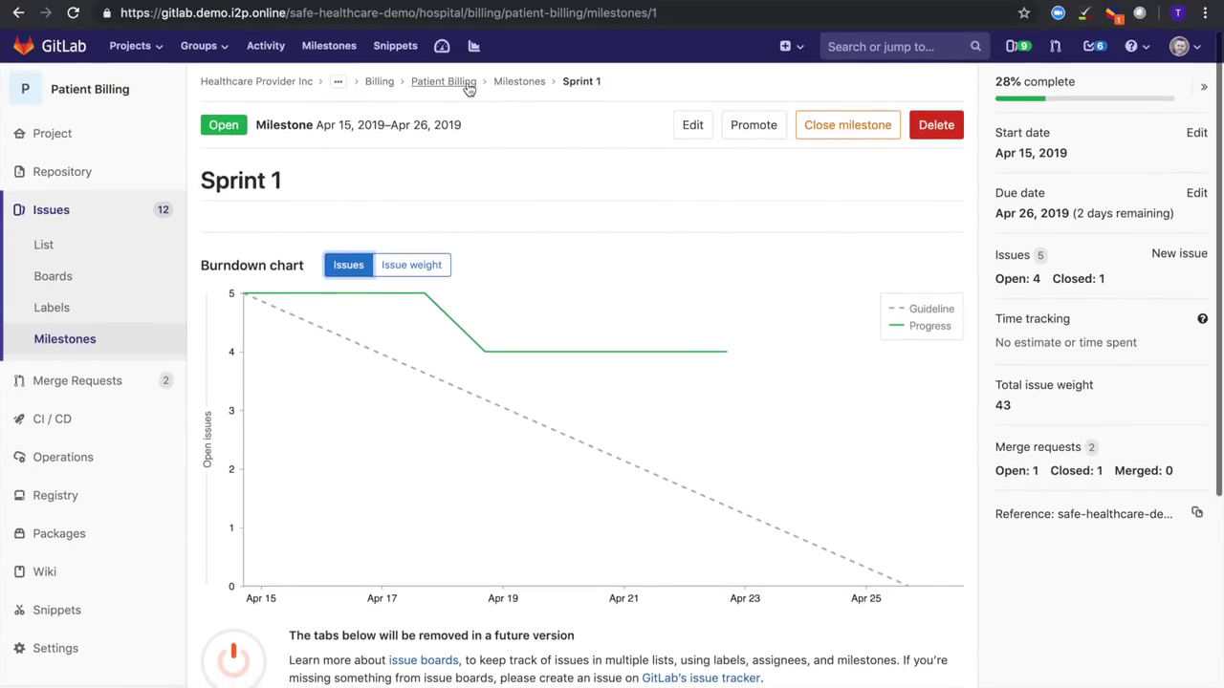
# Open the project's labels and review the workflow and technical risk labels
pyautogui.click(91, 304)
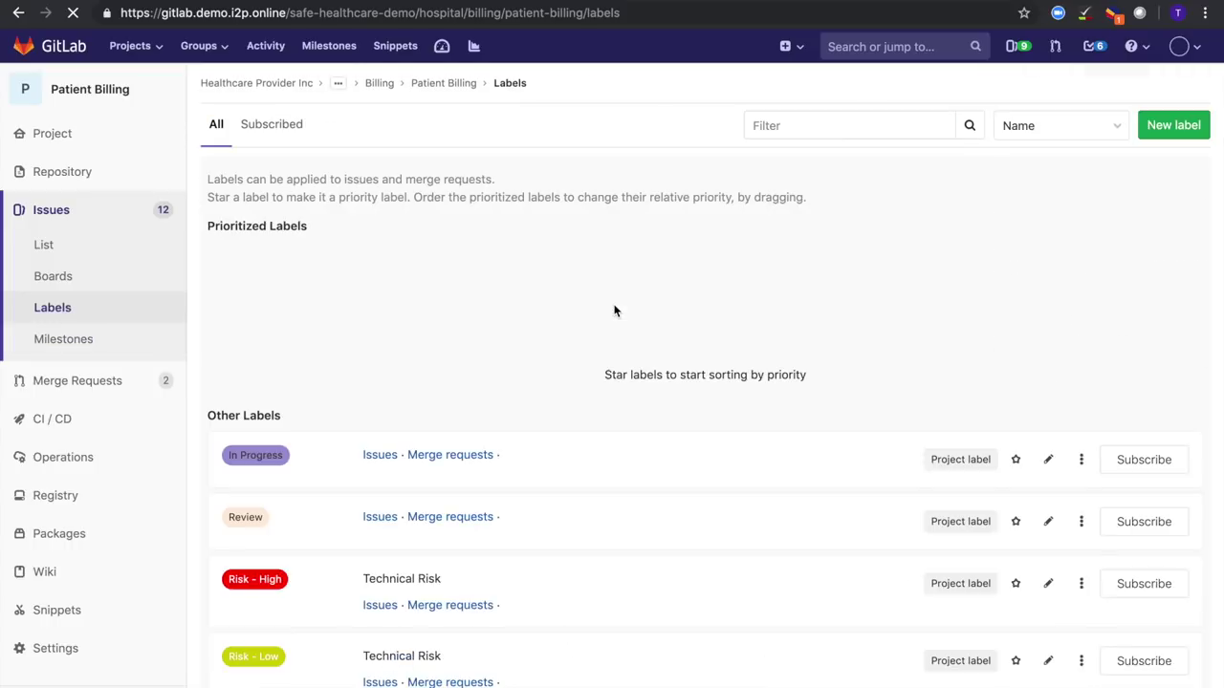
pyautogui.scroll(-3, 445, 486)
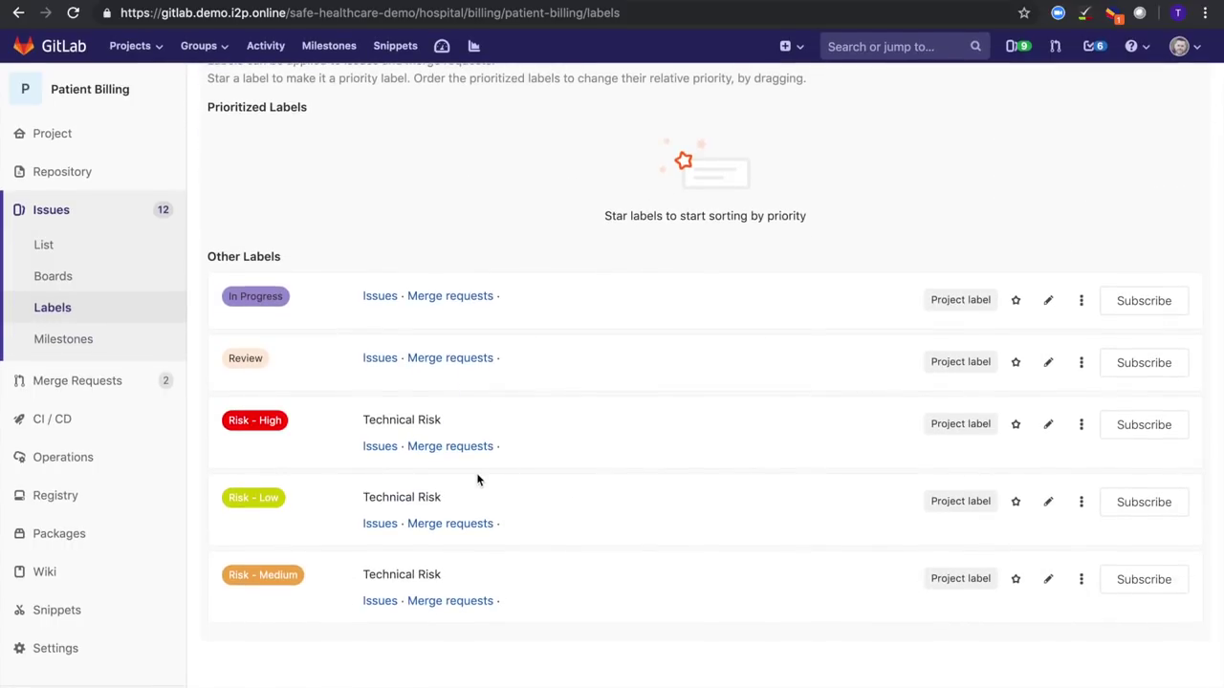
pyautogui.scroll(3, 318, 342)
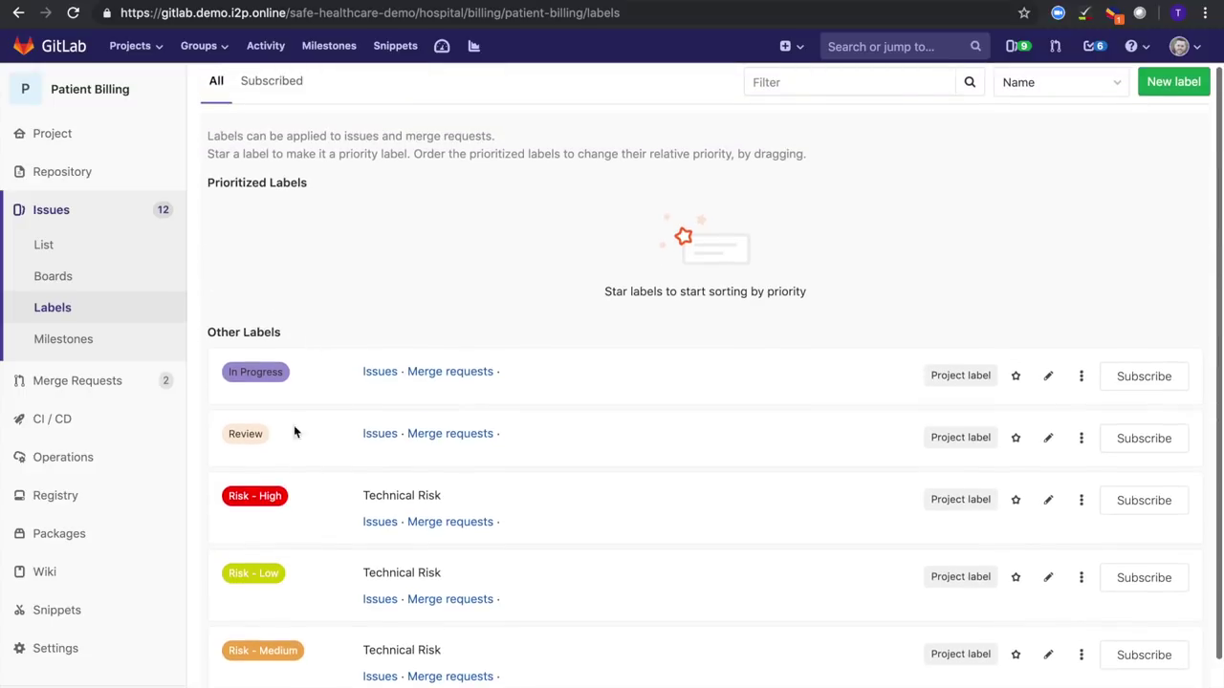
# Open the "Change homepage style" issue from the issue boards and review its related merge requests, labels and weight
pyautogui.click(65, 279)
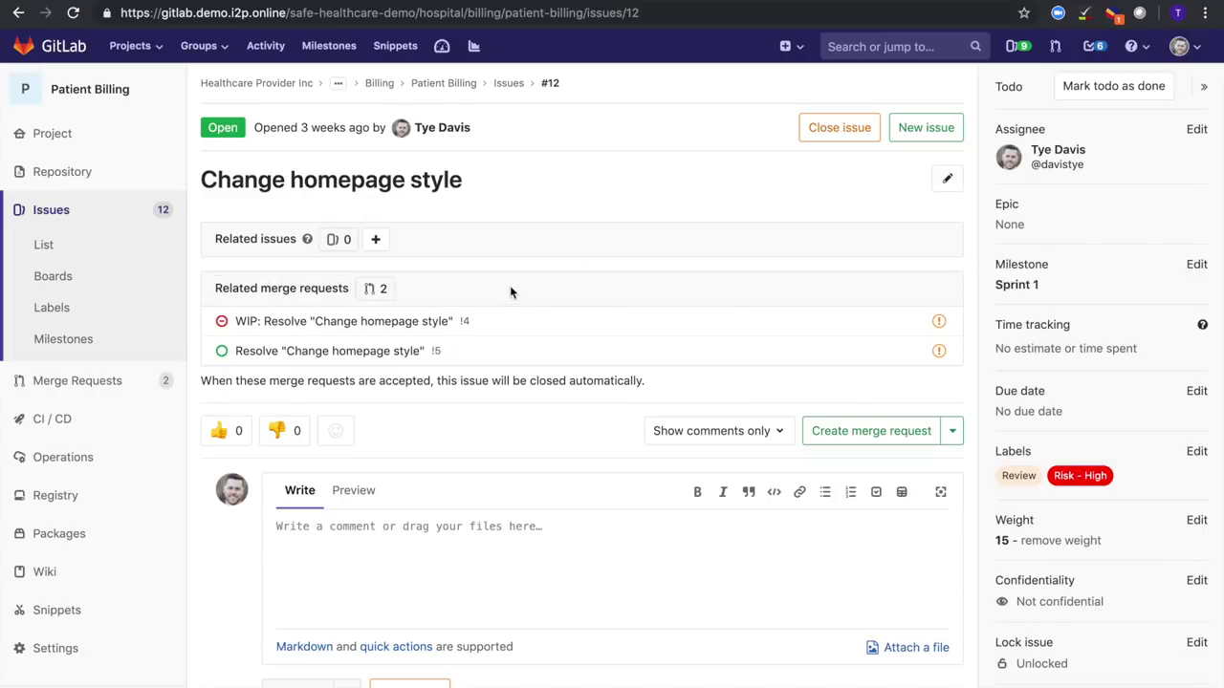
pyautogui.scroll(-2, 513, 287)
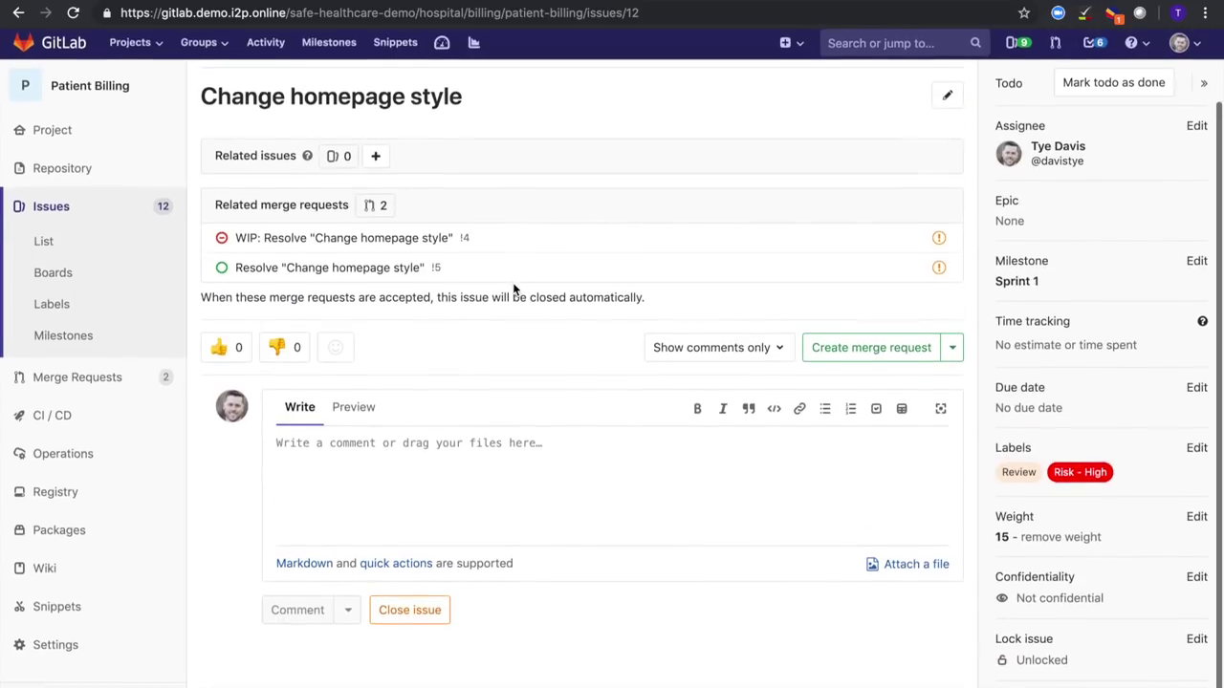
pyautogui.scroll(2, 511, 287)
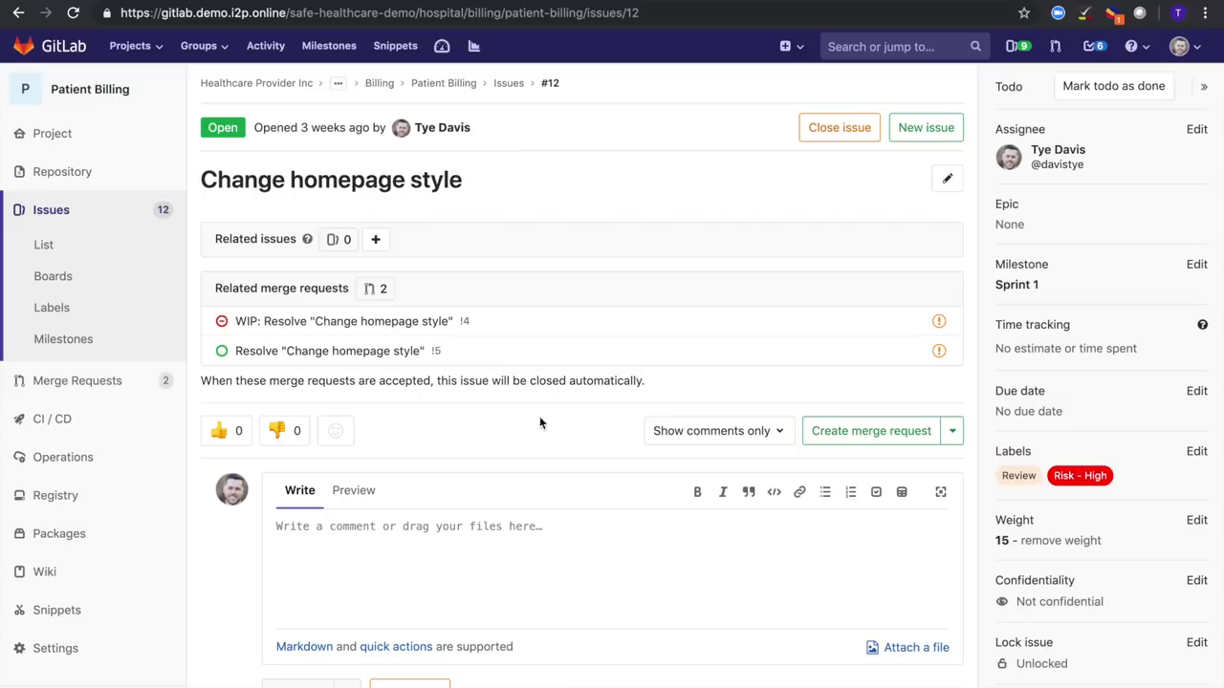
pyautogui.scroll(-1, 488, 427)
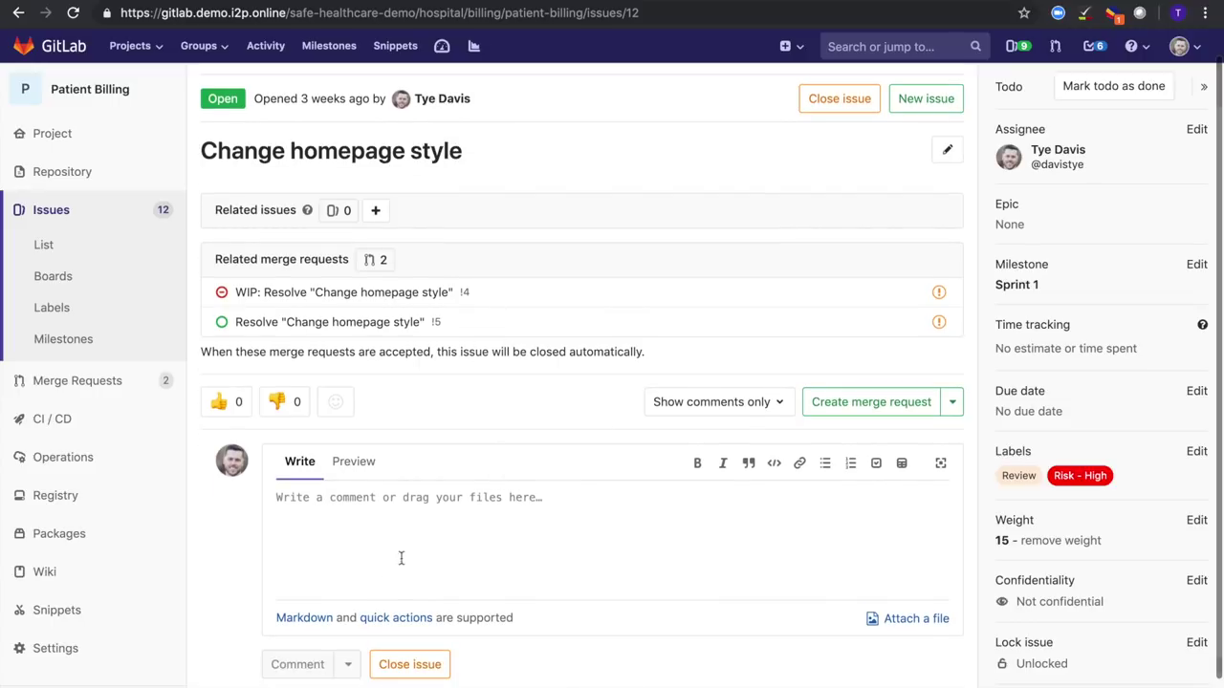
pyautogui.scroll(1, 422, 457)
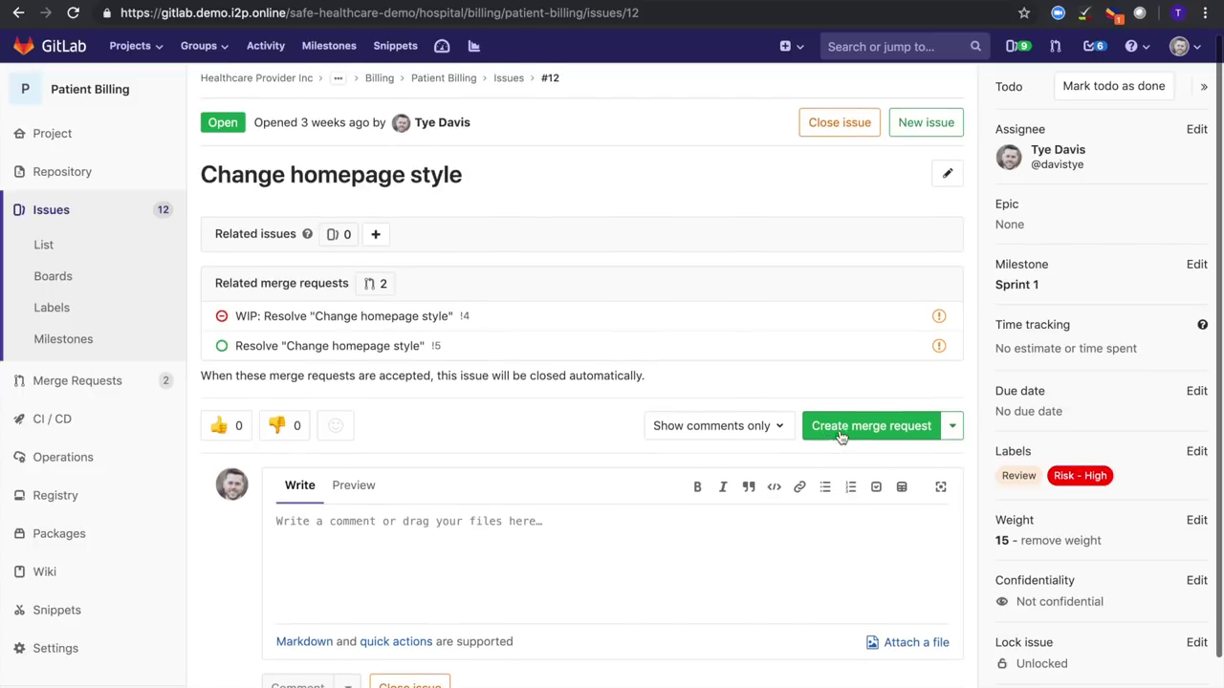
# Create a merge request for the "Change homepage style" issue and view its instructions for checking out the branch locally
pyautogui.click(841, 435)
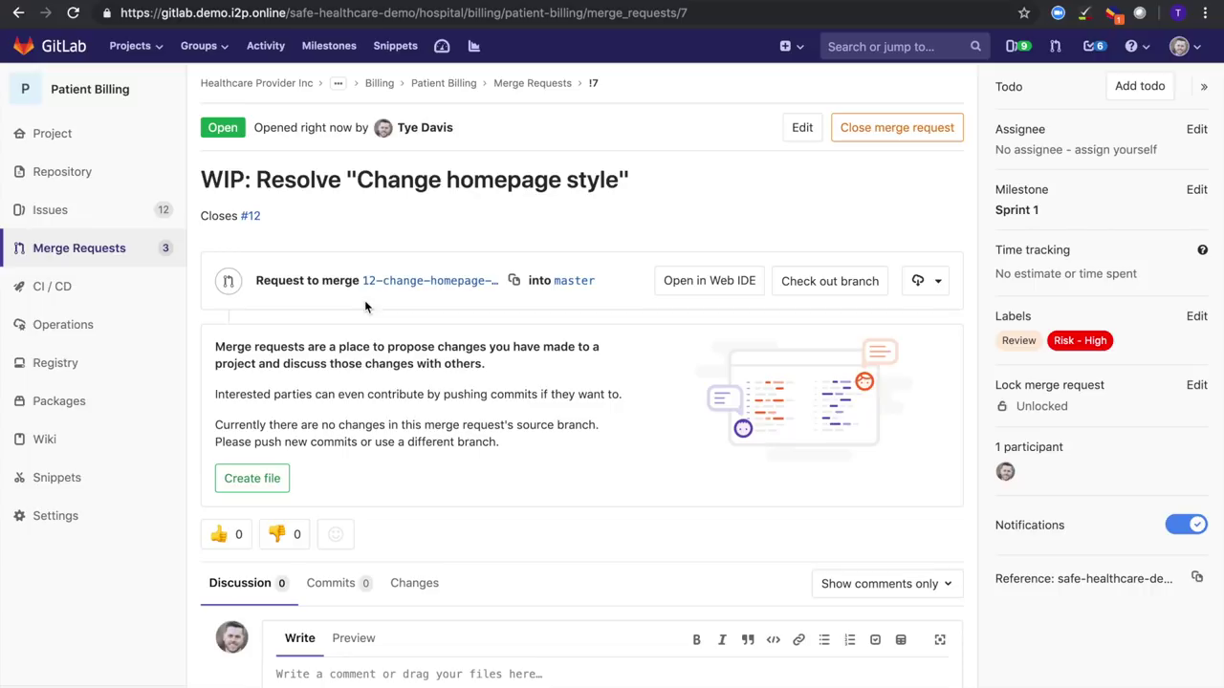
pyautogui.click(855, 283)
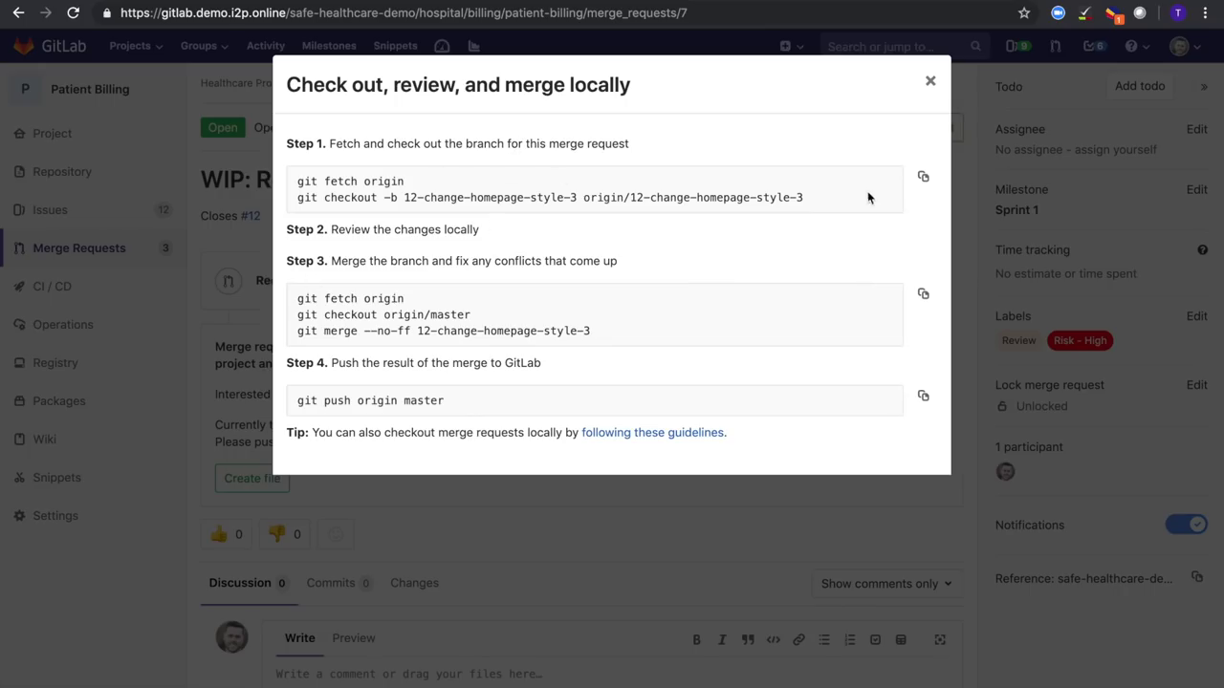
pyautogui.scroll(-2, 822, 182)
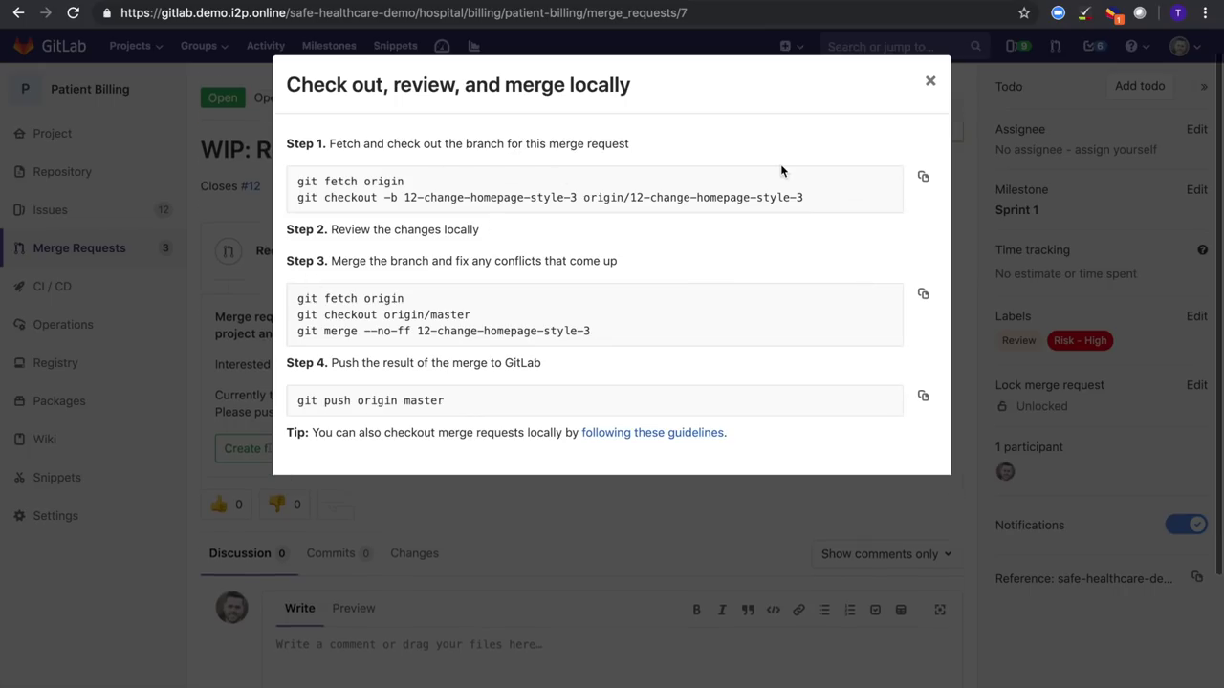
pyautogui.click(929, 81)
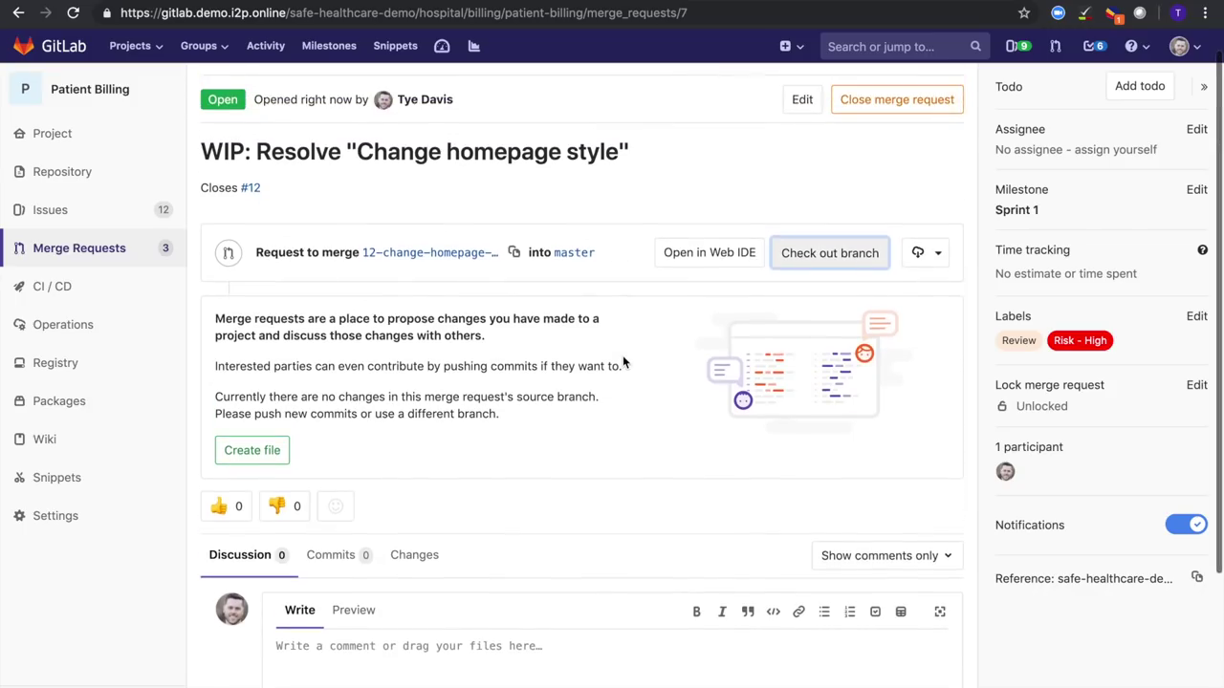
# Open the merge request's branch in the Web IDE and open Application.java and HelloController.java from src/main/java/hello
pyautogui.scroll(-1, 686, 259)
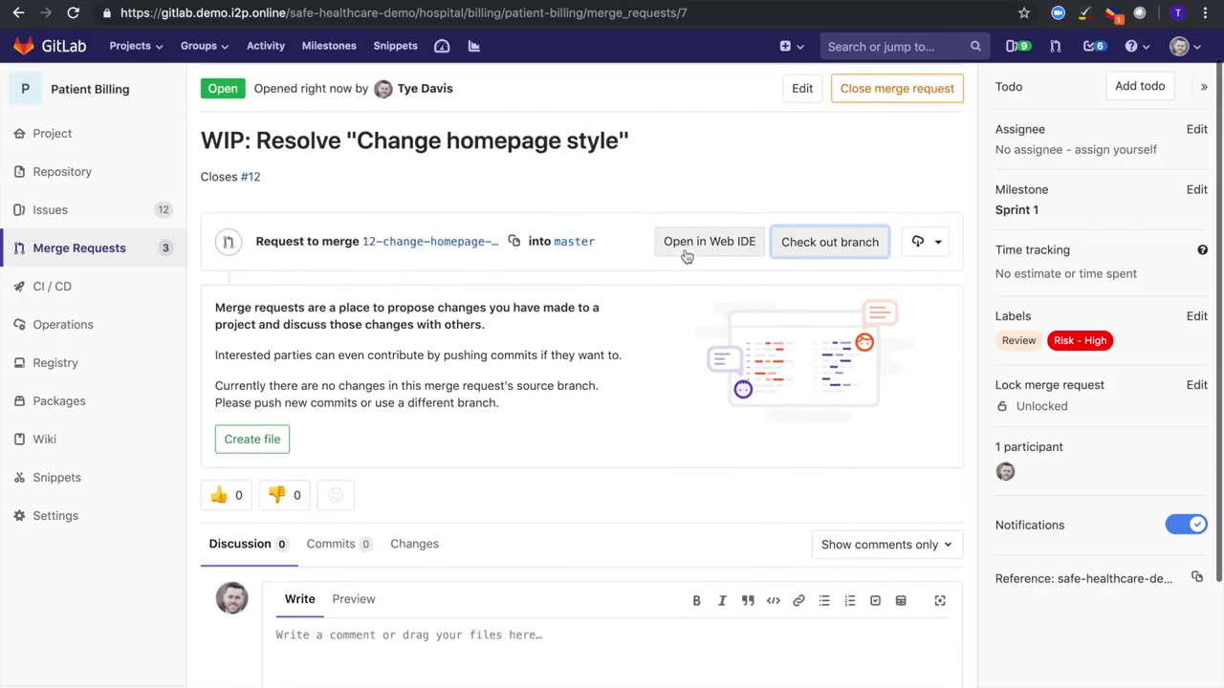
pyautogui.click(688, 247)
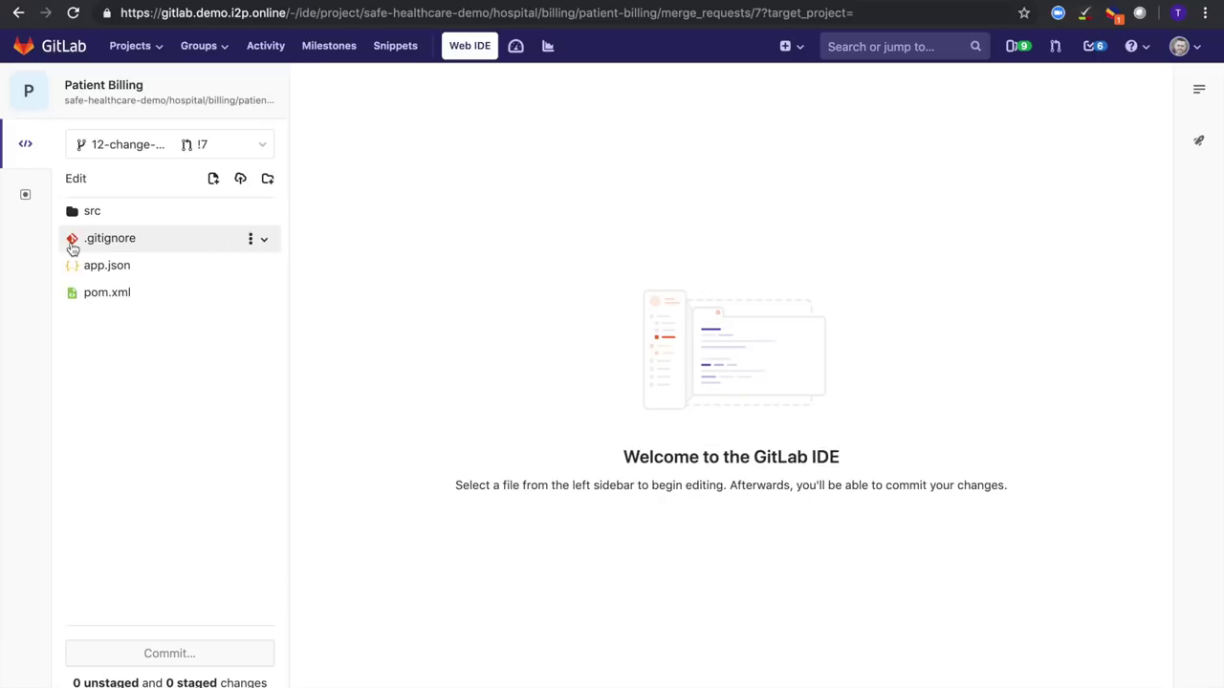
pyautogui.click(85, 212)
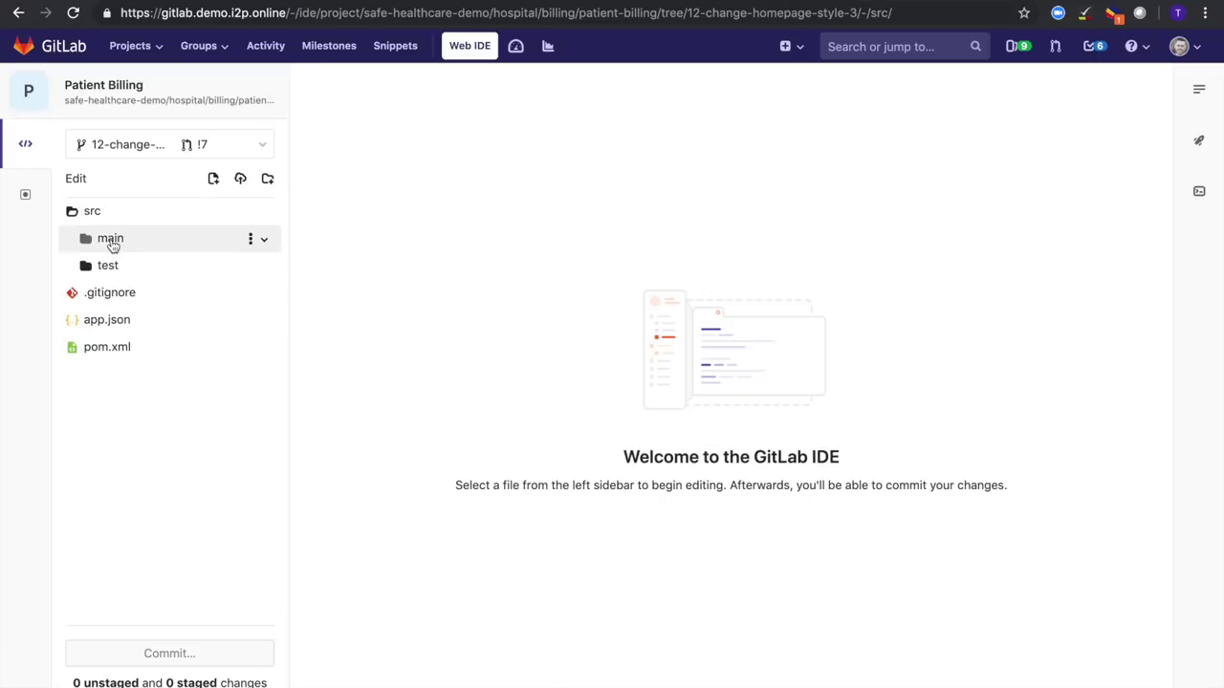
pyautogui.click(111, 238)
pyautogui.click(134, 270)
pyautogui.click(164, 293)
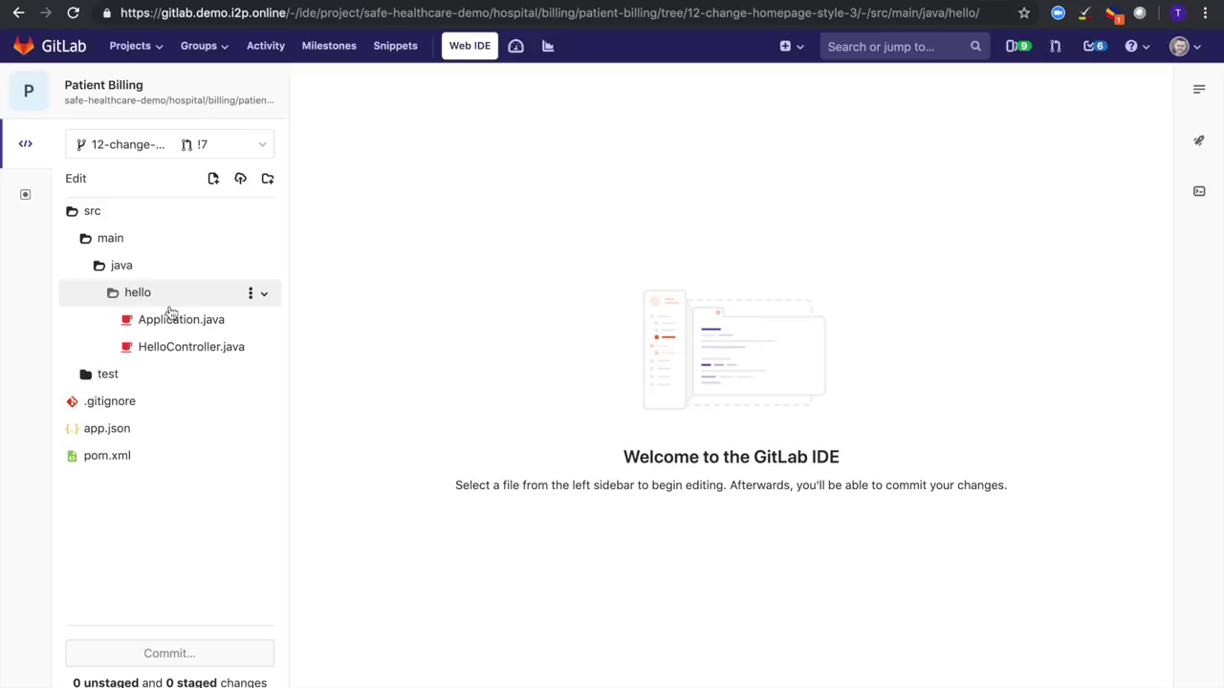
pyautogui.click(167, 325)
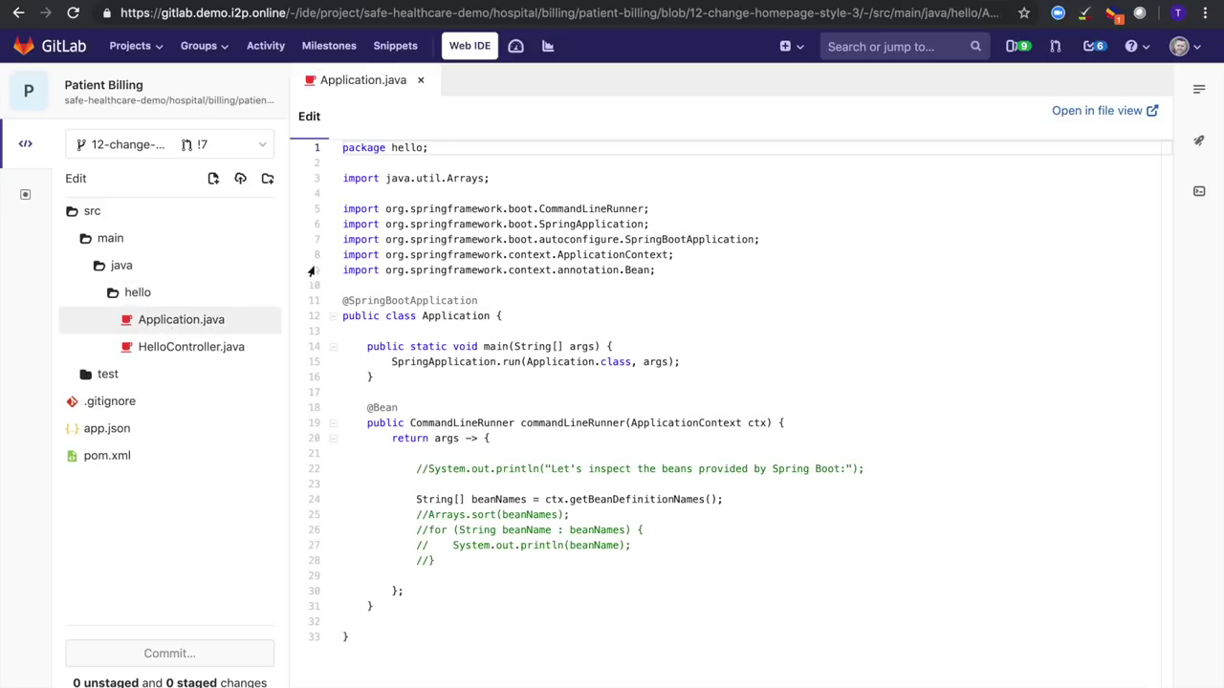
pyautogui.click(185, 348)
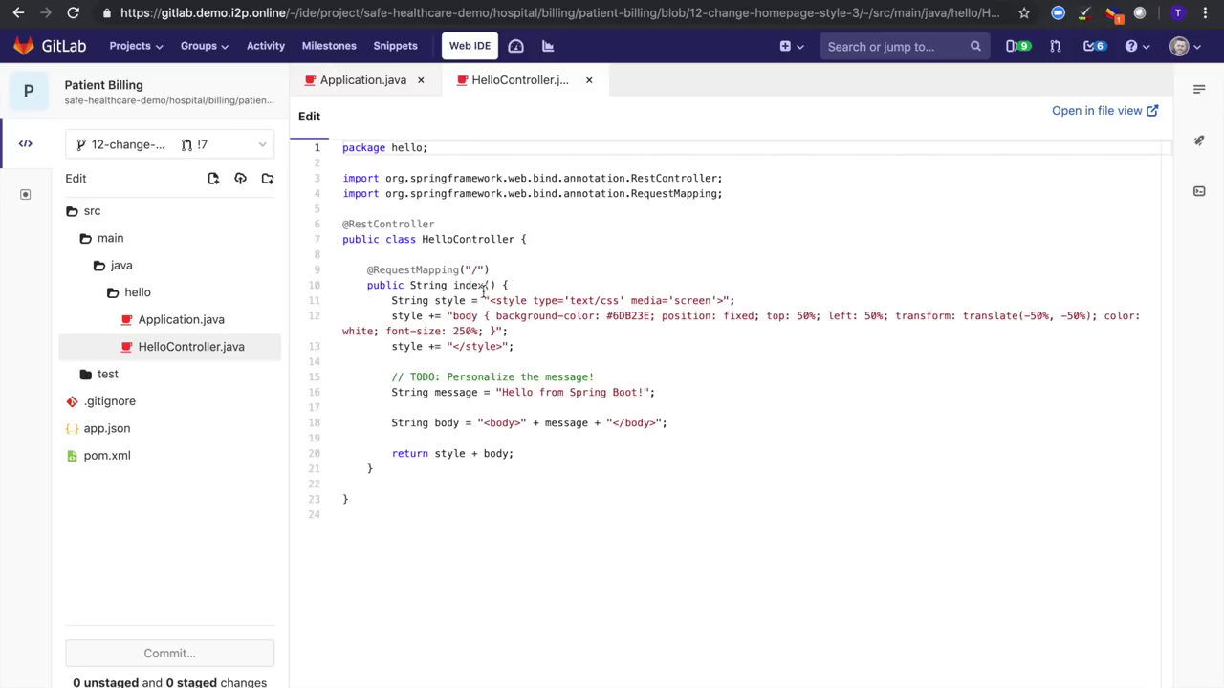
# Change the body background-color on line 12 of HelloController.java to #00000
pyautogui.moveTo(651, 319); pyautogui.dragTo(615, 321)
pyautogui.write('0000')
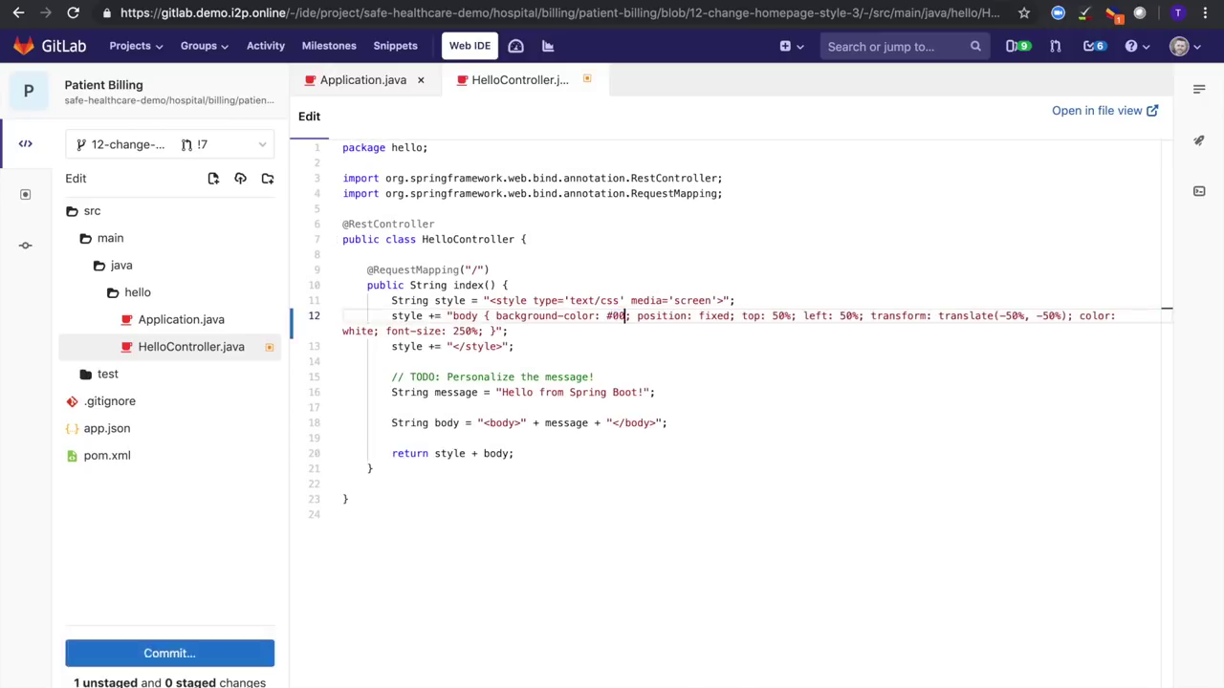
pyautogui.write('0')
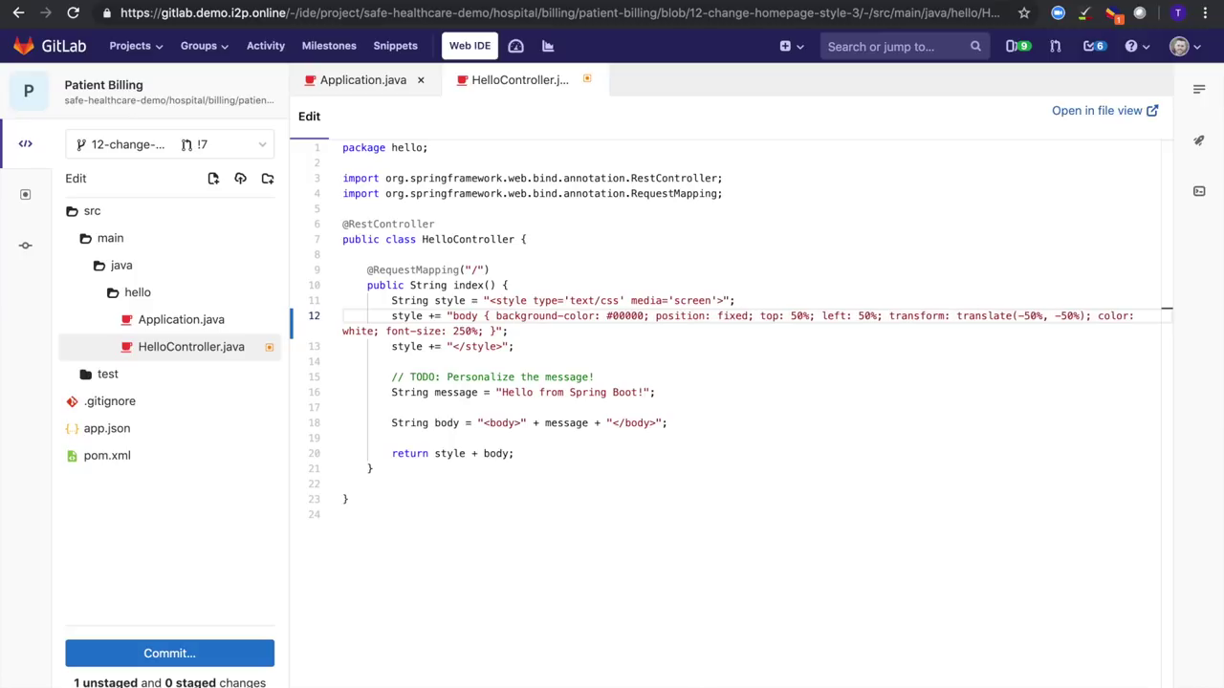
pyautogui.write('0')
# Stage HelloController.java and commit it to the 12-change-homepage-style-3 branch with the message "changed color"
pyautogui.click(190, 654)
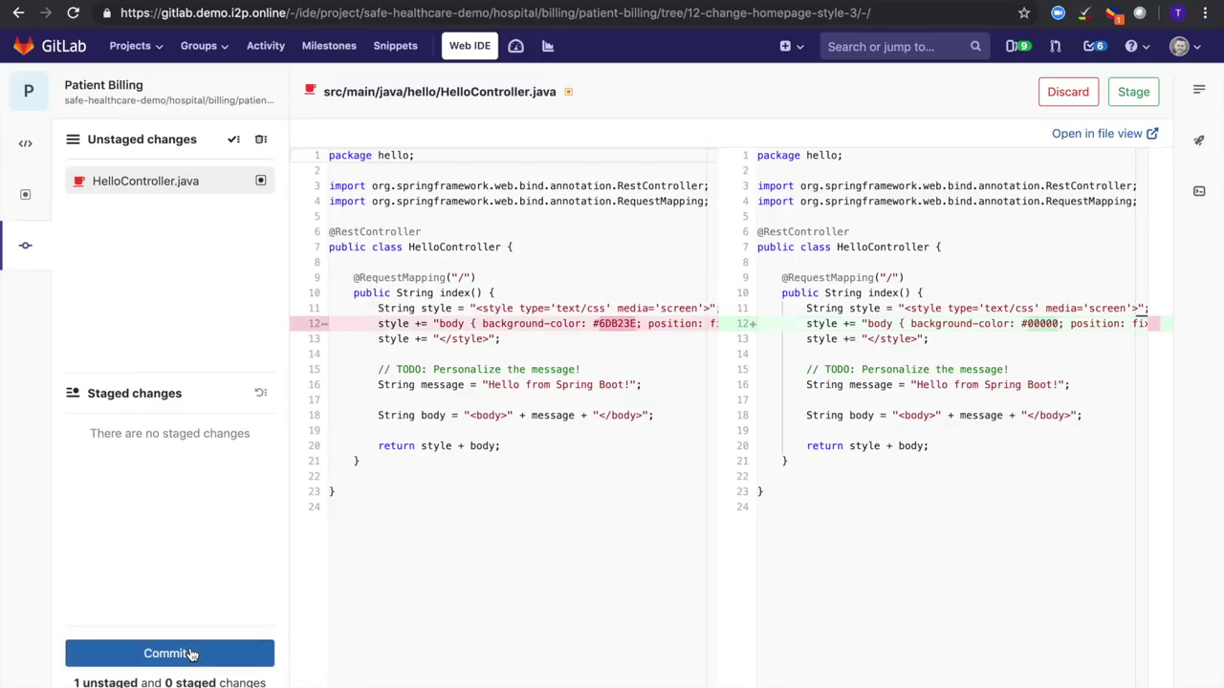
pyautogui.doubleClick(131, 182)
pyautogui.click(187, 652)
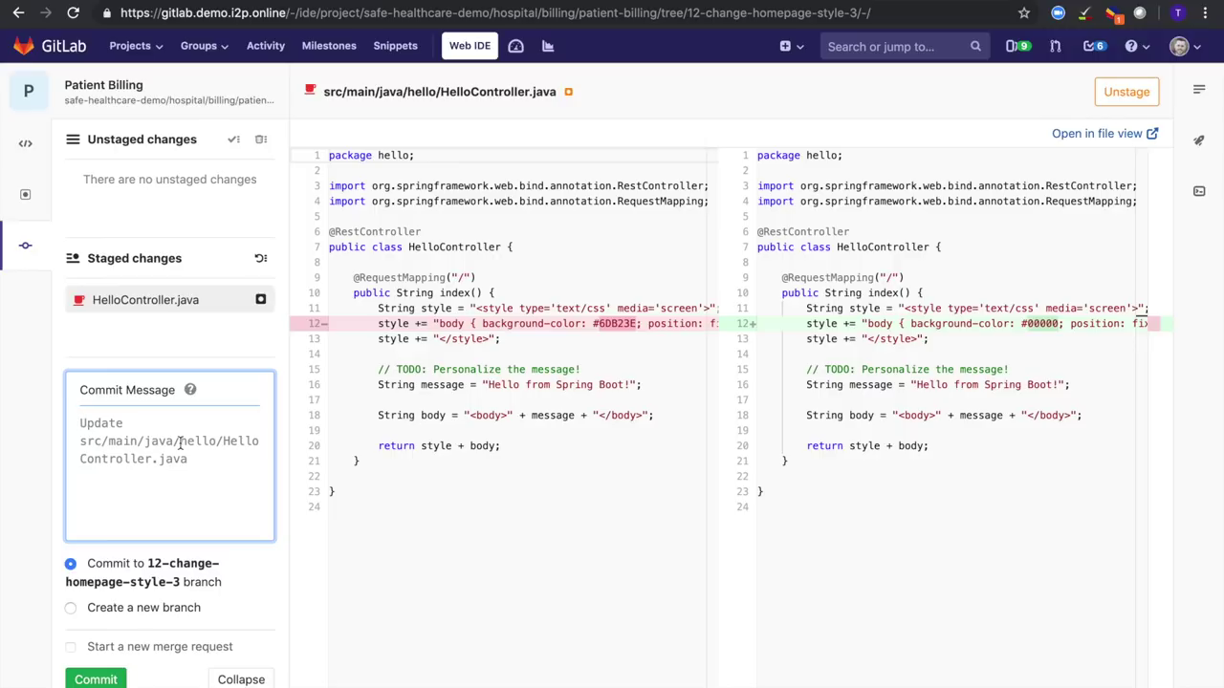
pyautogui.write('changed color')
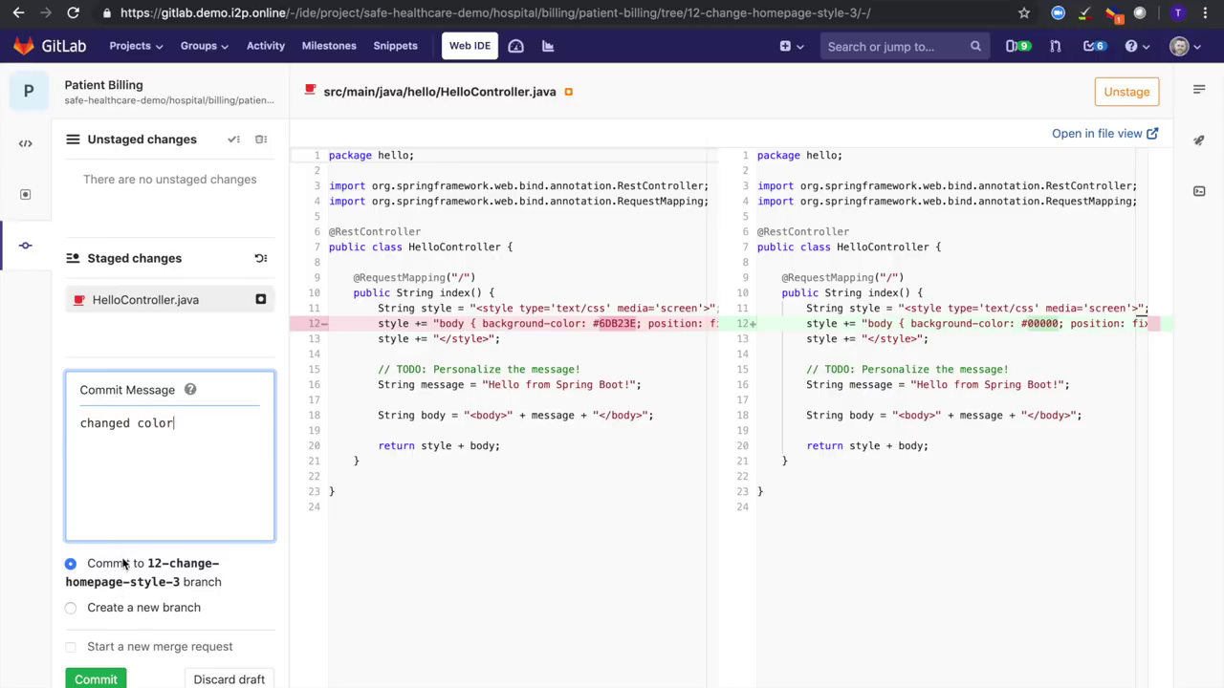
pyautogui.click(96, 680)
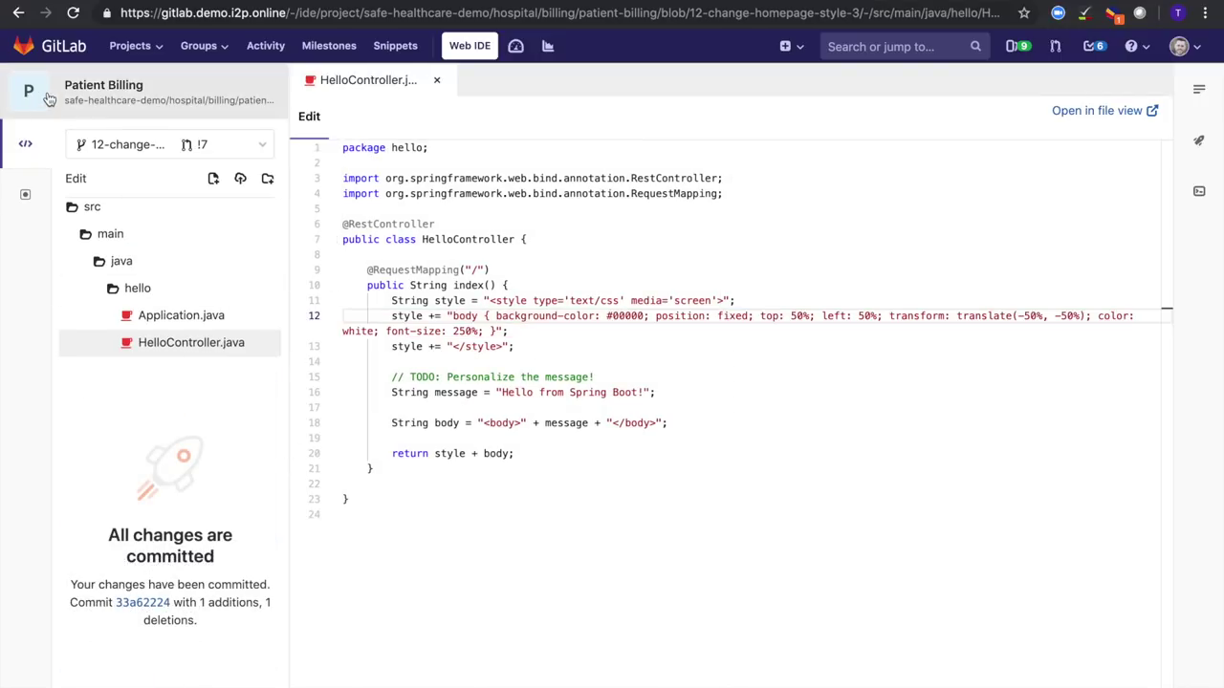
# Return to the Patient Billing project, list its CI/CD pipelines and open the pipeline for the "changed color" commit
pyautogui.click(47, 99)
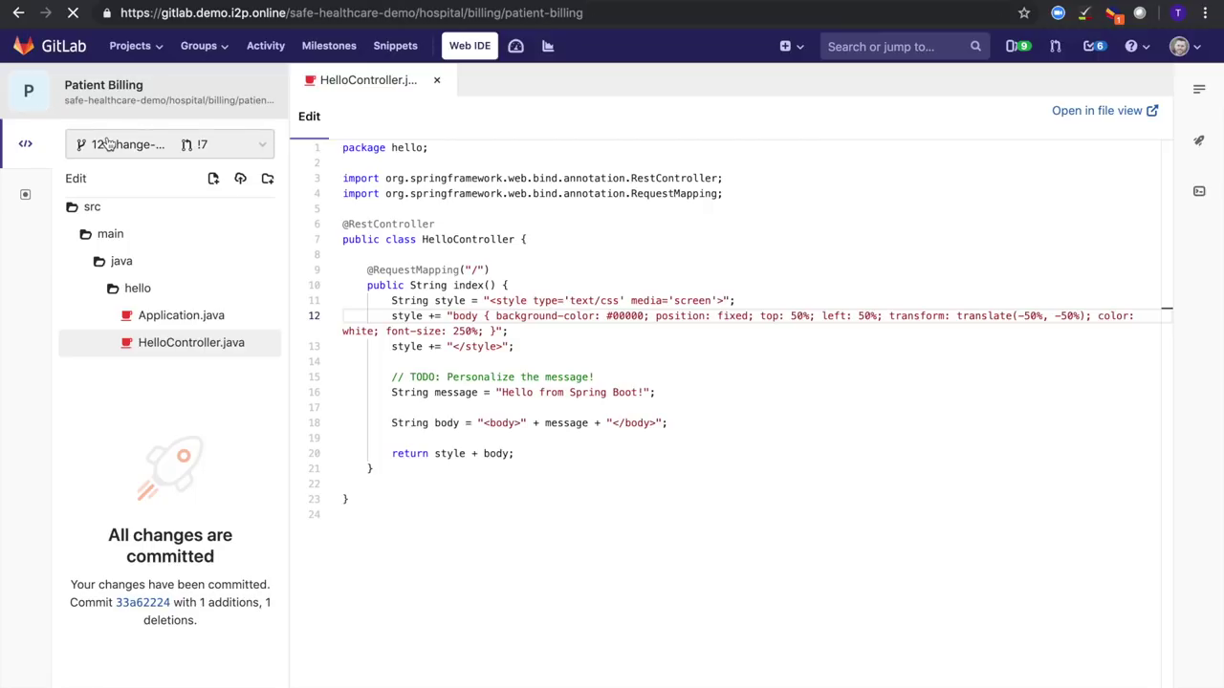
pyautogui.moveTo(125, 447)
pyautogui.click(125, 447)
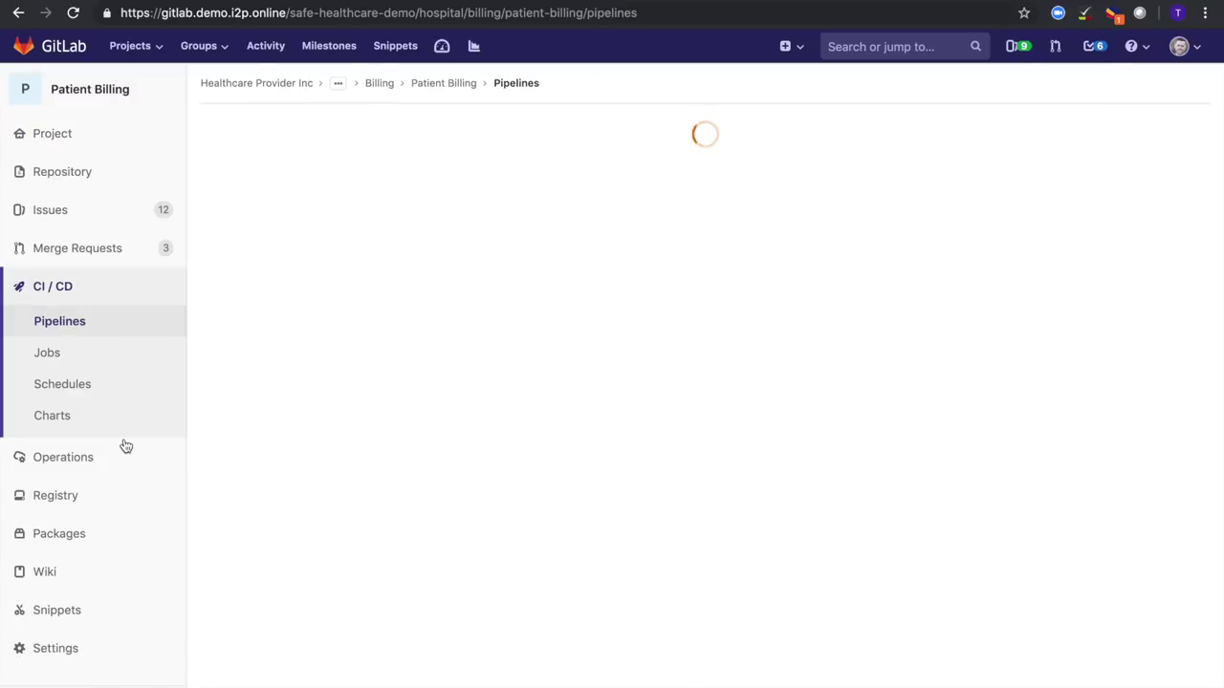
pyautogui.scroll(-1, 237, 246)
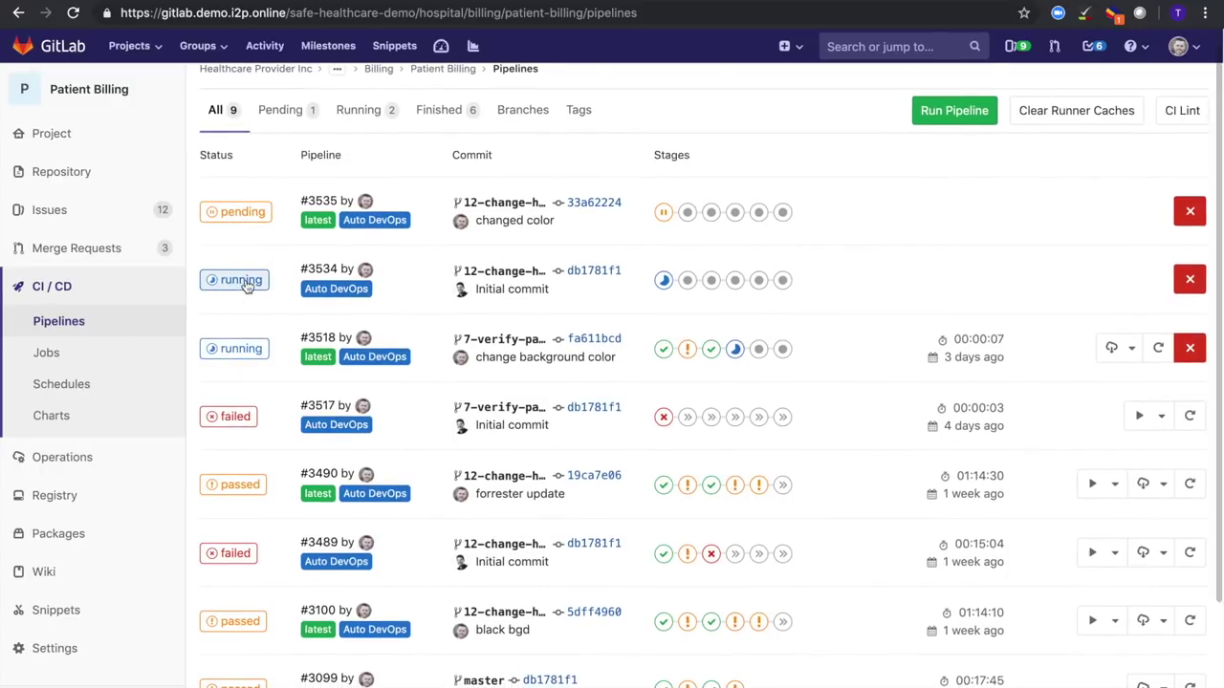
pyautogui.scroll(1, 266, 192)
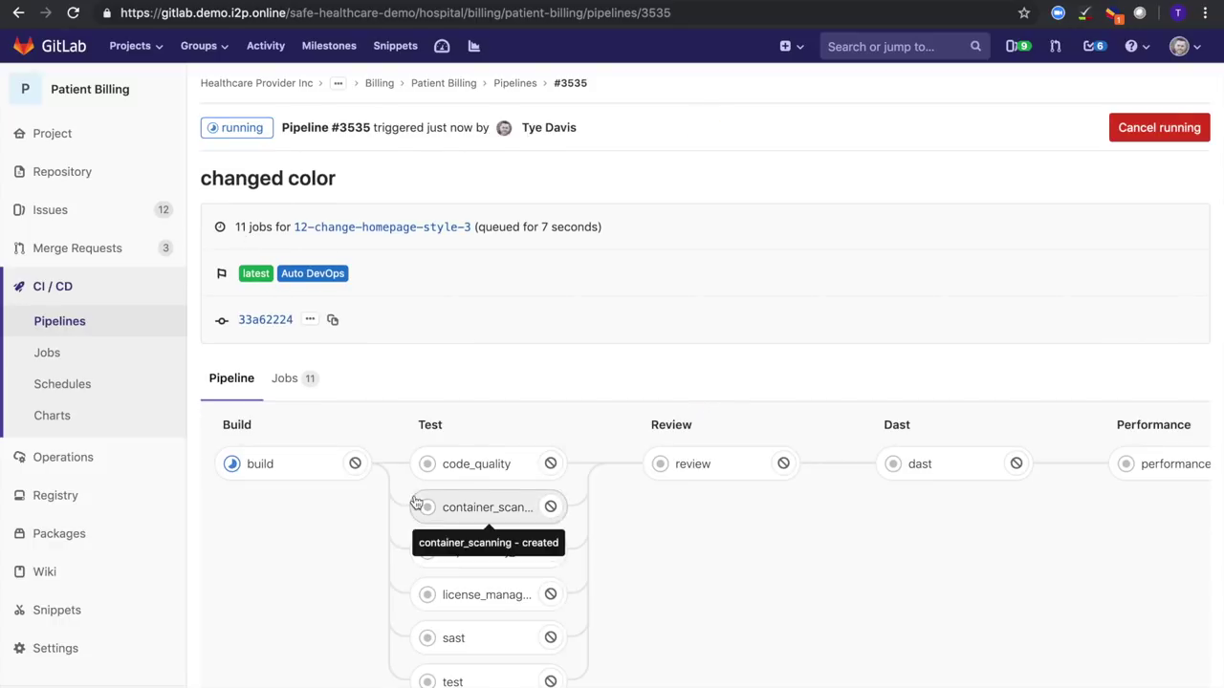
# Examine the Build, Test, Review, Dast and Performance stages of the "changed color" pipeline and their jobs
pyautogui.scroll(-1, 430, 507)
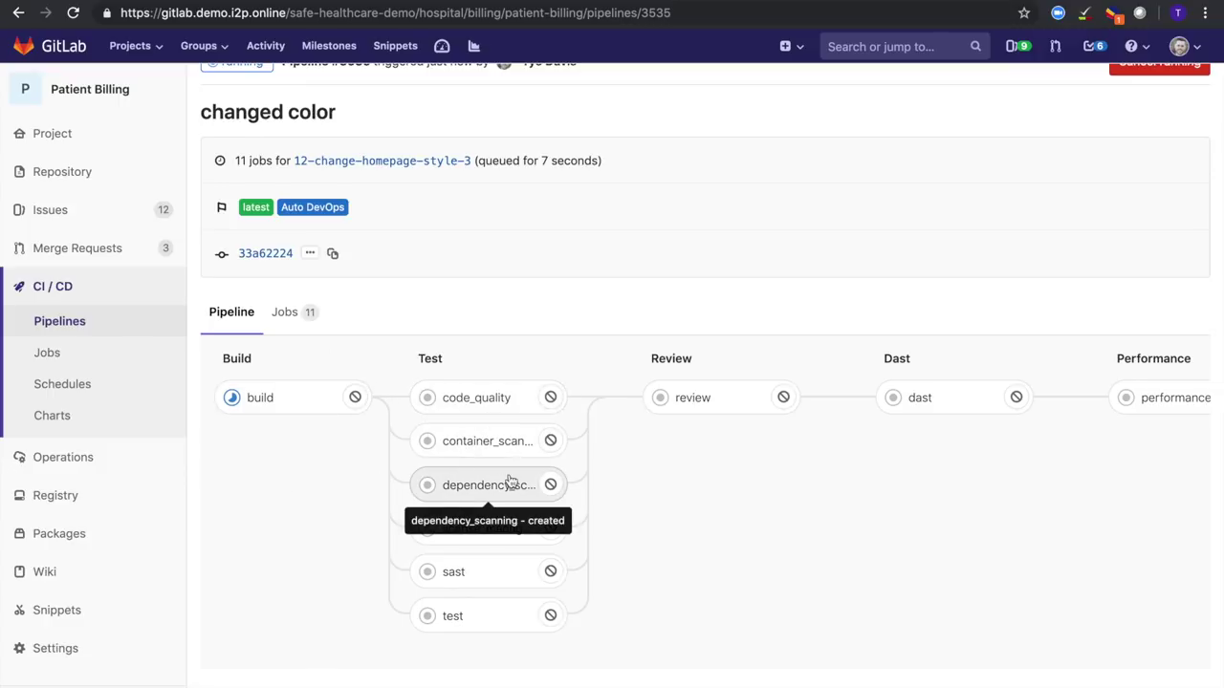
pyautogui.scroll(-1, 483, 497)
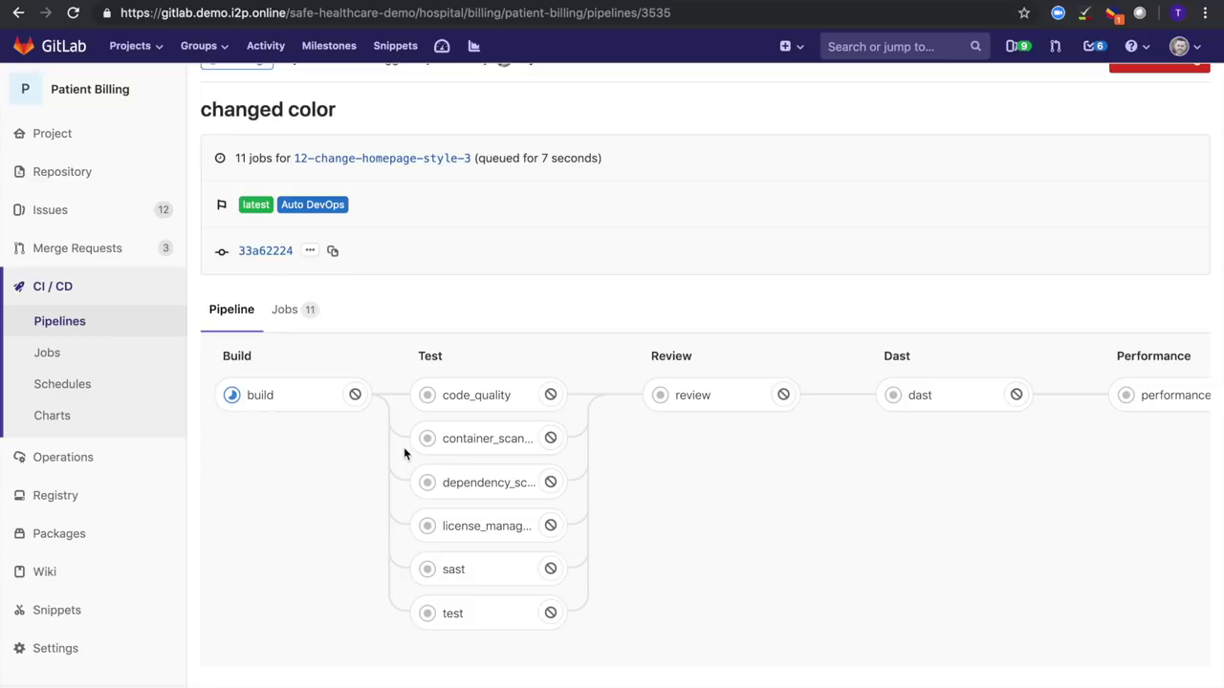
pyautogui.scroll(3, 319, 470)
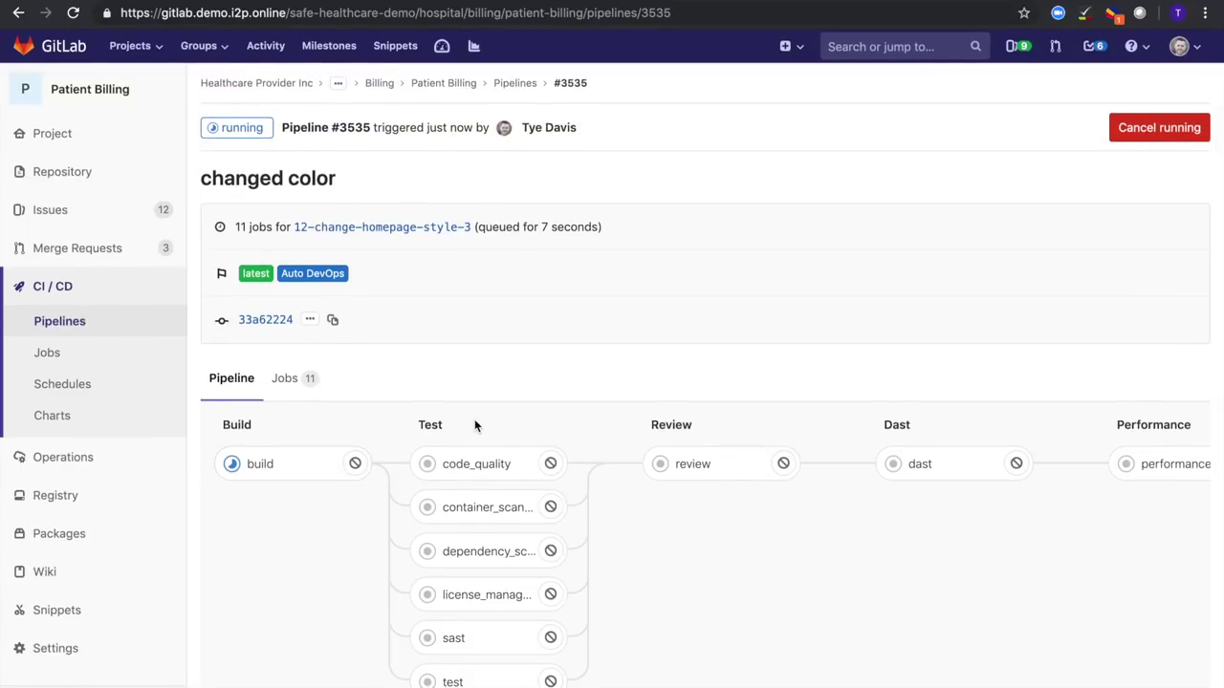
pyautogui.scroll(-2, 421, 444)
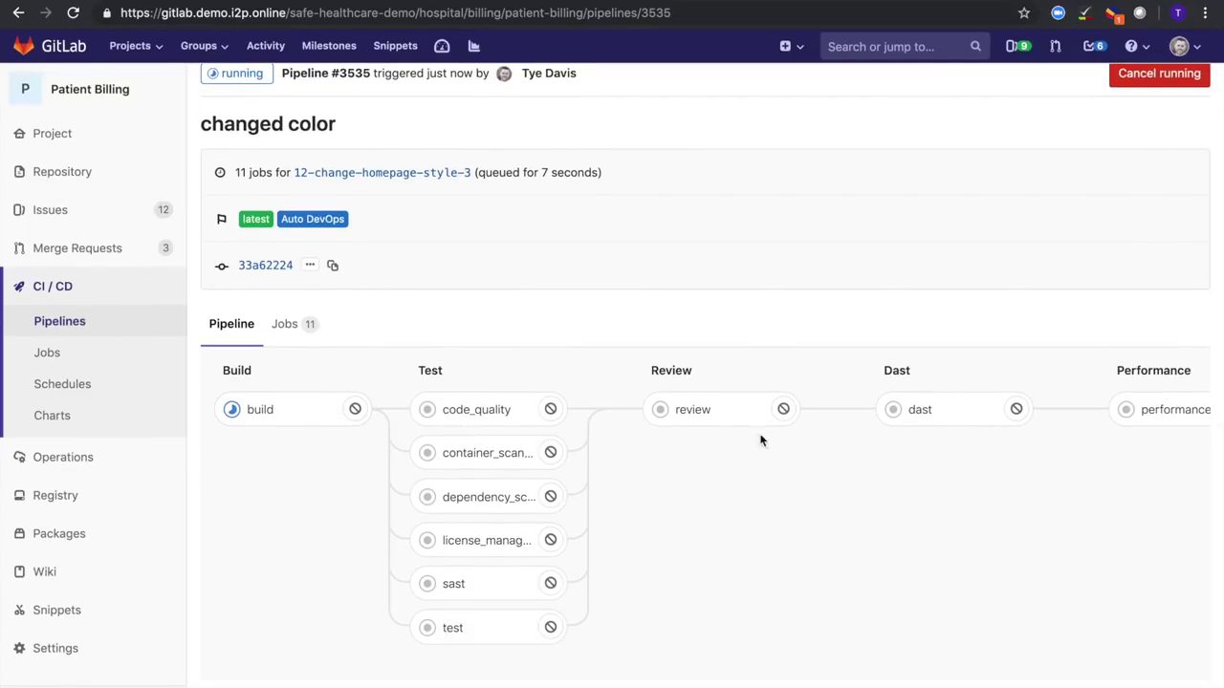
pyautogui.hscroll(2, 692, 432)
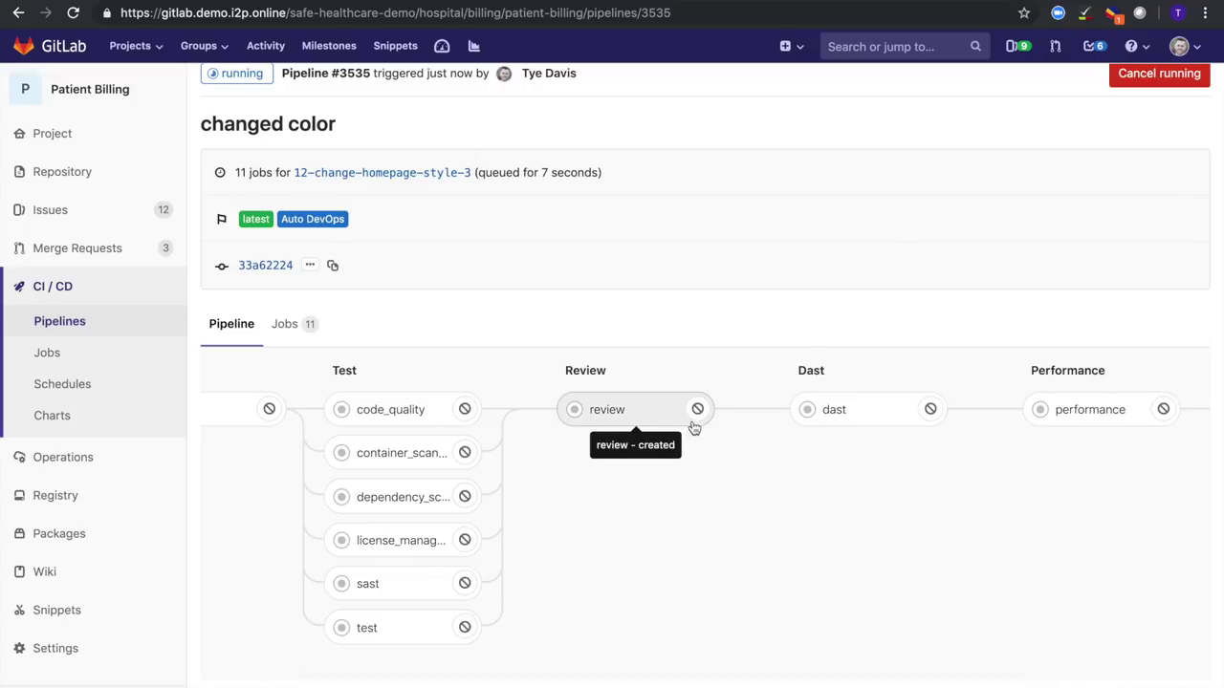
pyautogui.hscroll(-2, 689, 430)
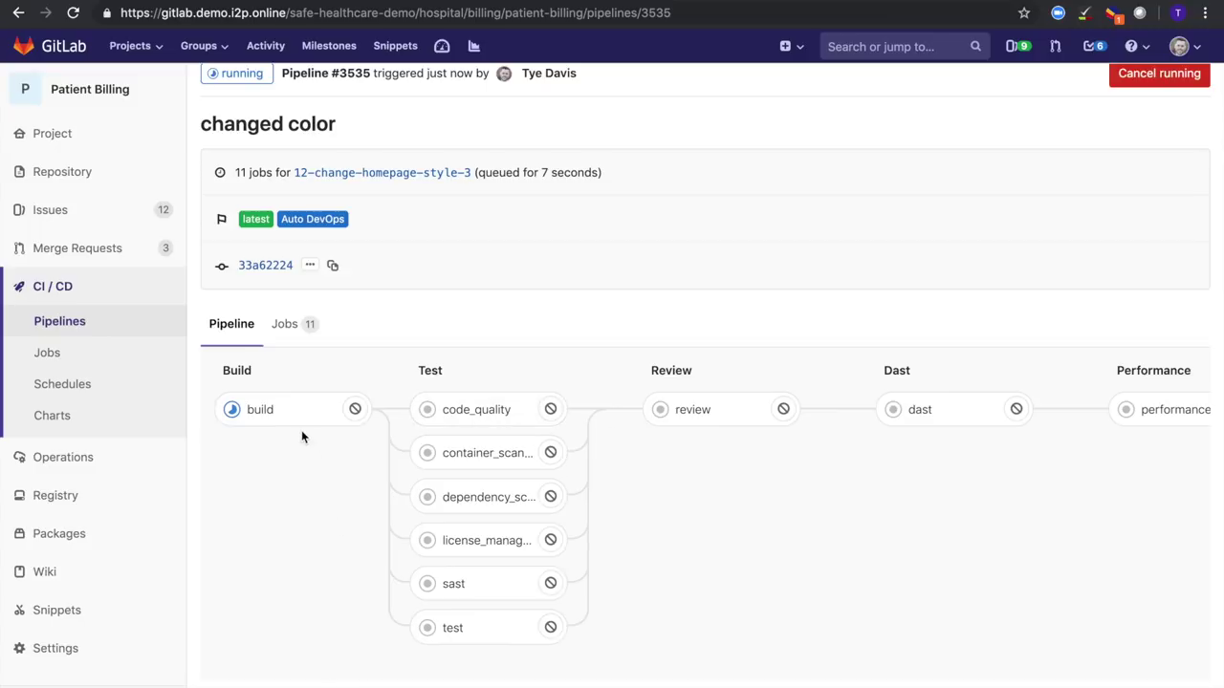
pyautogui.scroll(2, 344, 440)
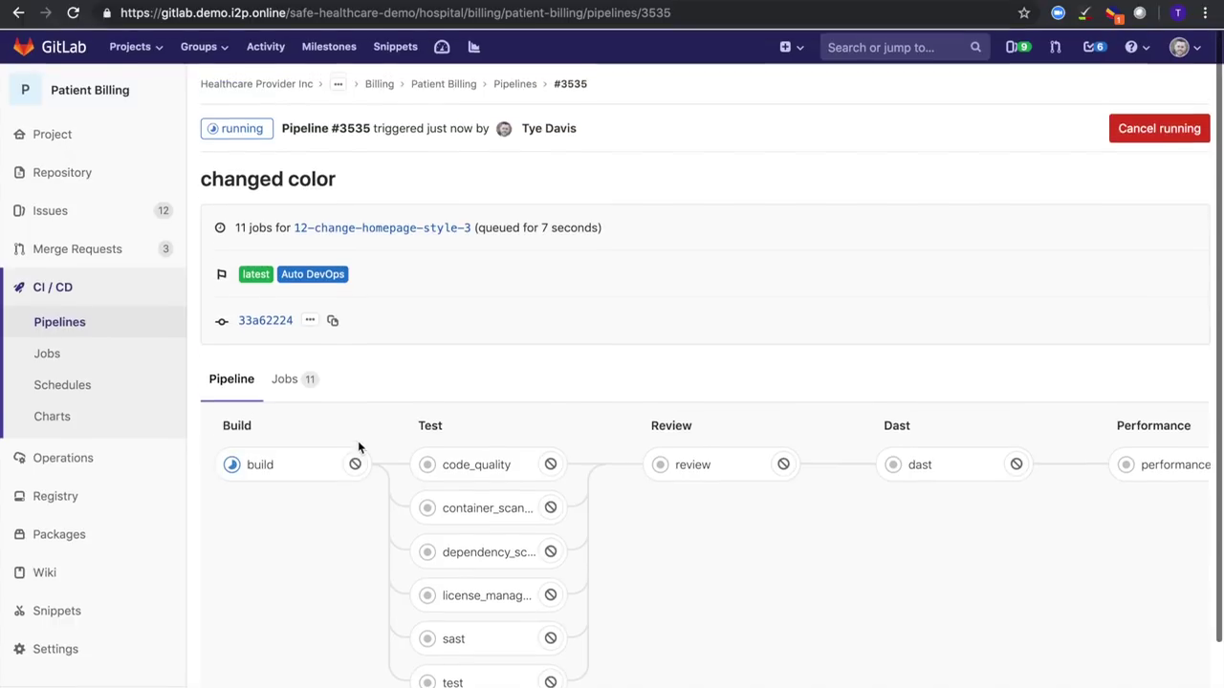
# Go back to the pipelines list and open the pipeline for the "change background color" commit
pyautogui.click(514, 84)
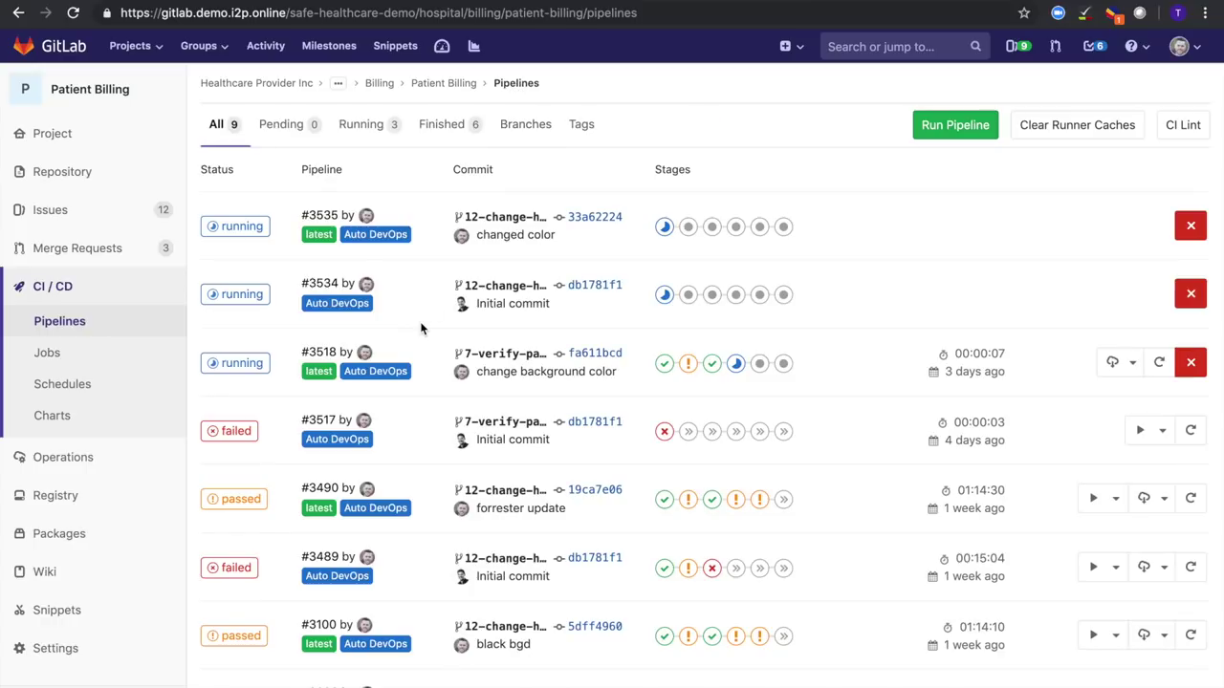
pyautogui.scroll(-1, 248, 488)
pyautogui.scroll(1, 254, 487)
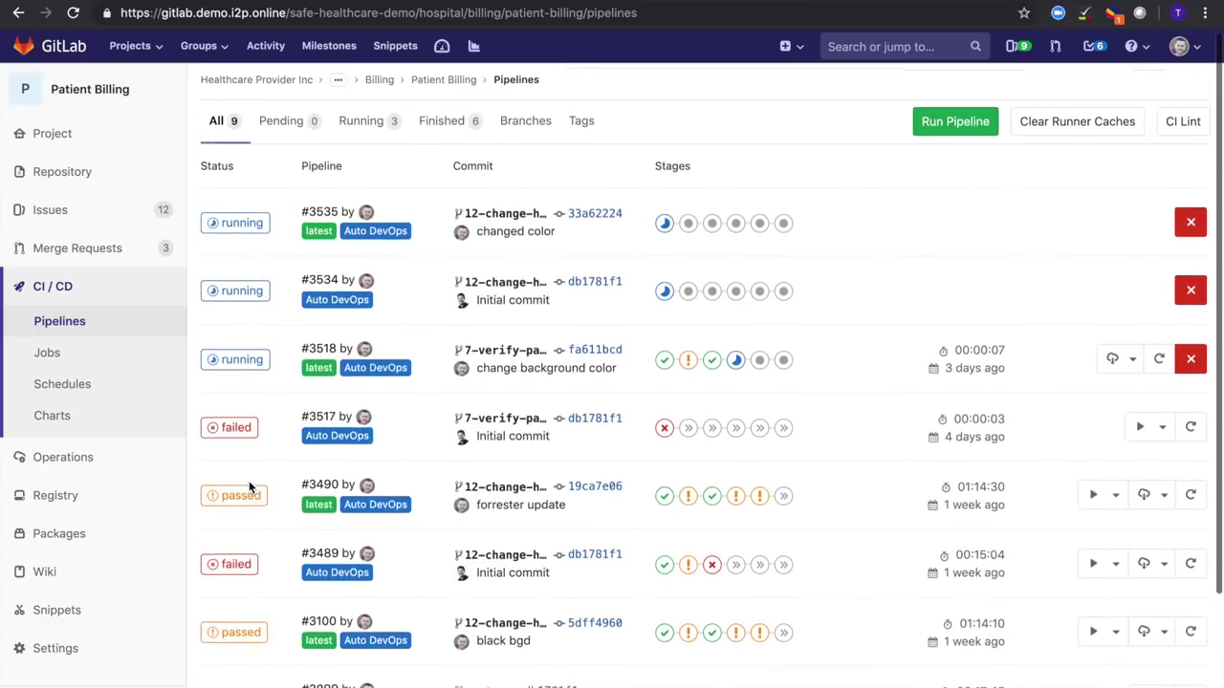
pyautogui.scroll(-1, 234, 373)
pyautogui.click(232, 369)
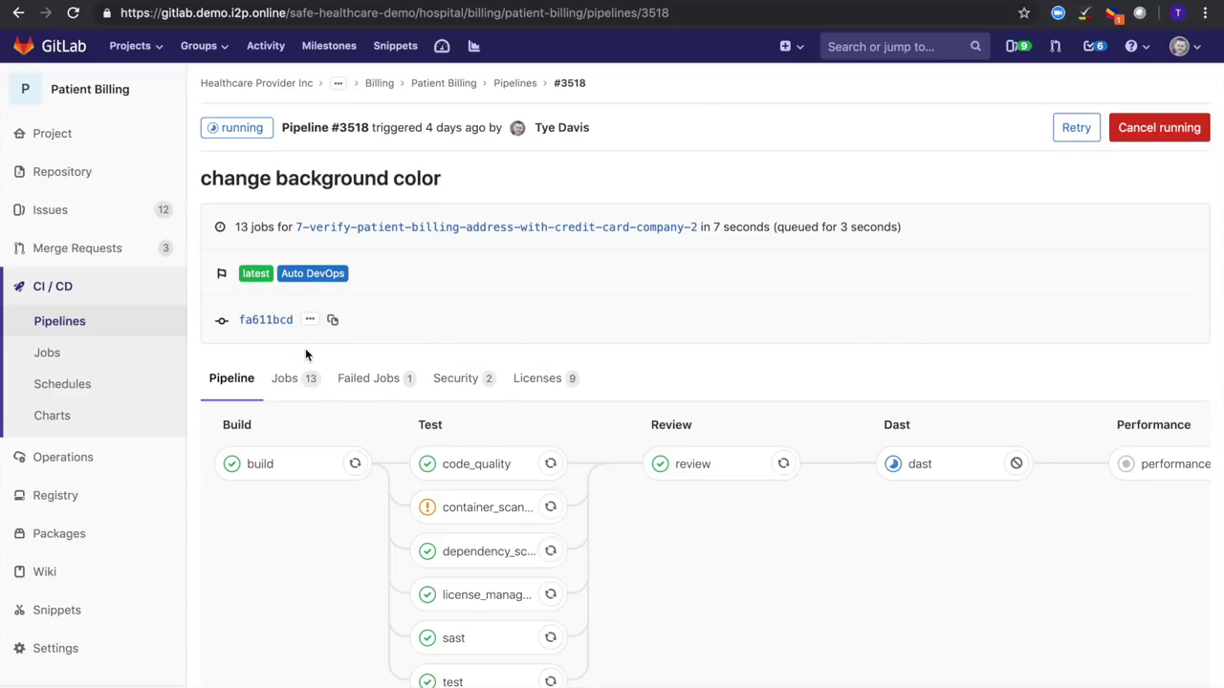
# Examine the Build, Test, Review, Dast and Performance stages of the "change background color" pipeline
pyautogui.scroll(-1, 305, 355)
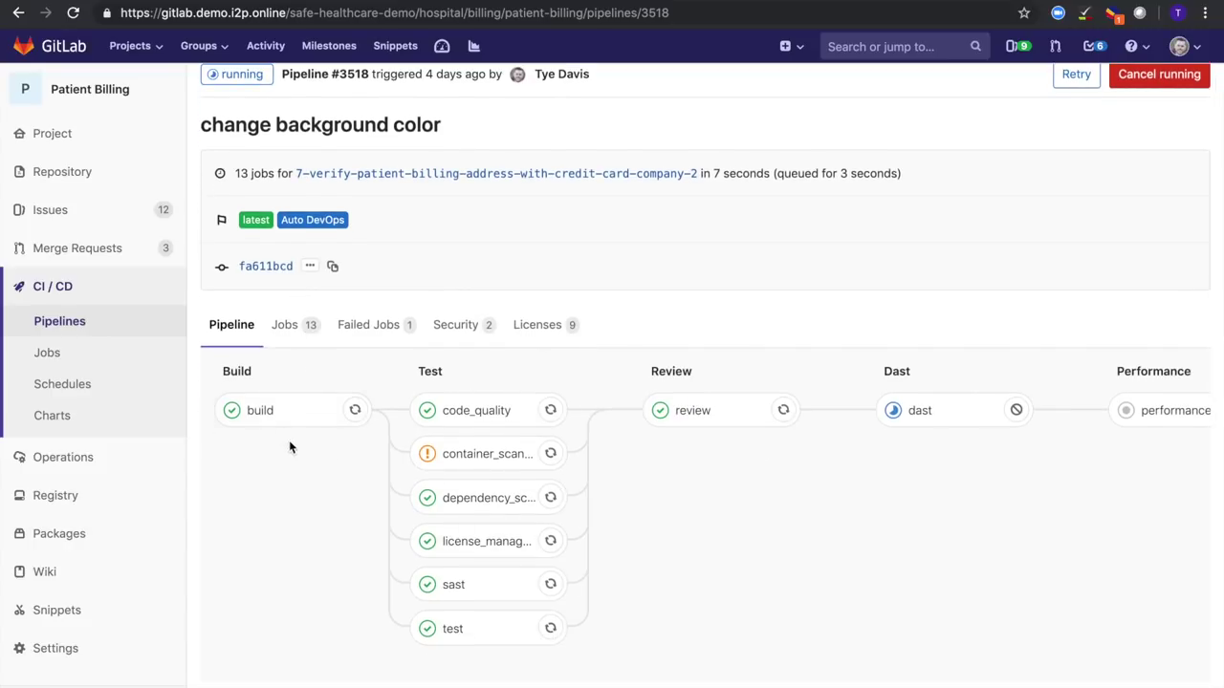
pyautogui.scroll(-1, 315, 428)
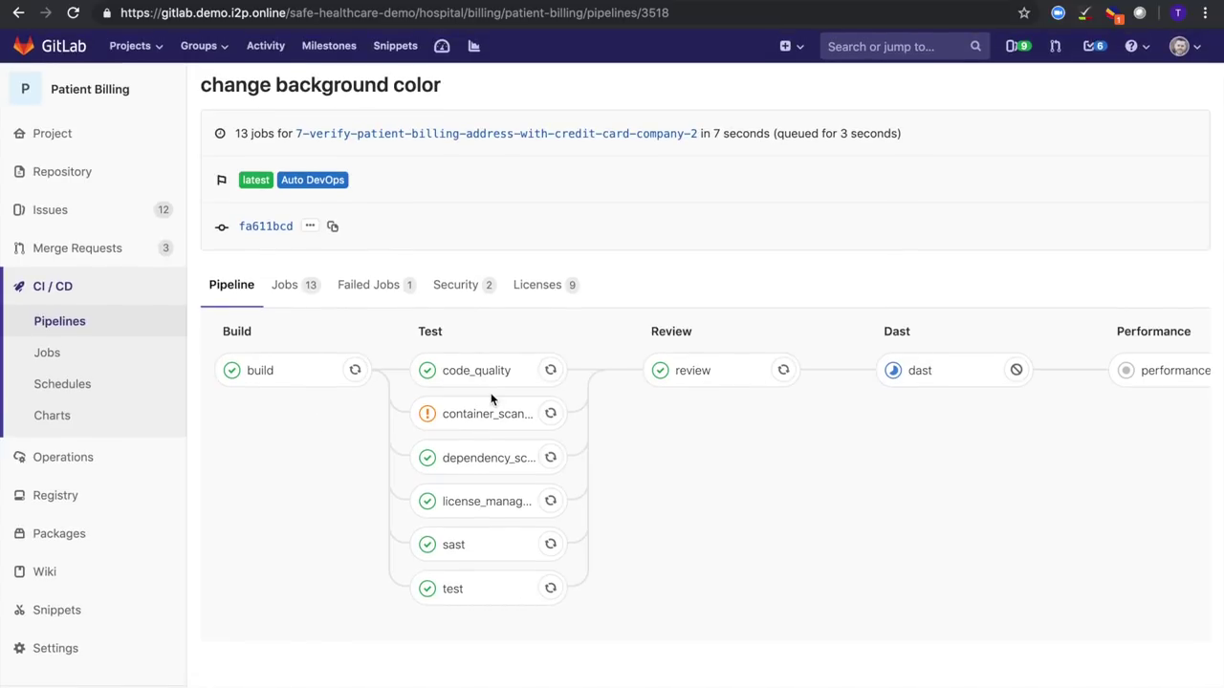
pyautogui.scroll(2, 321, 252)
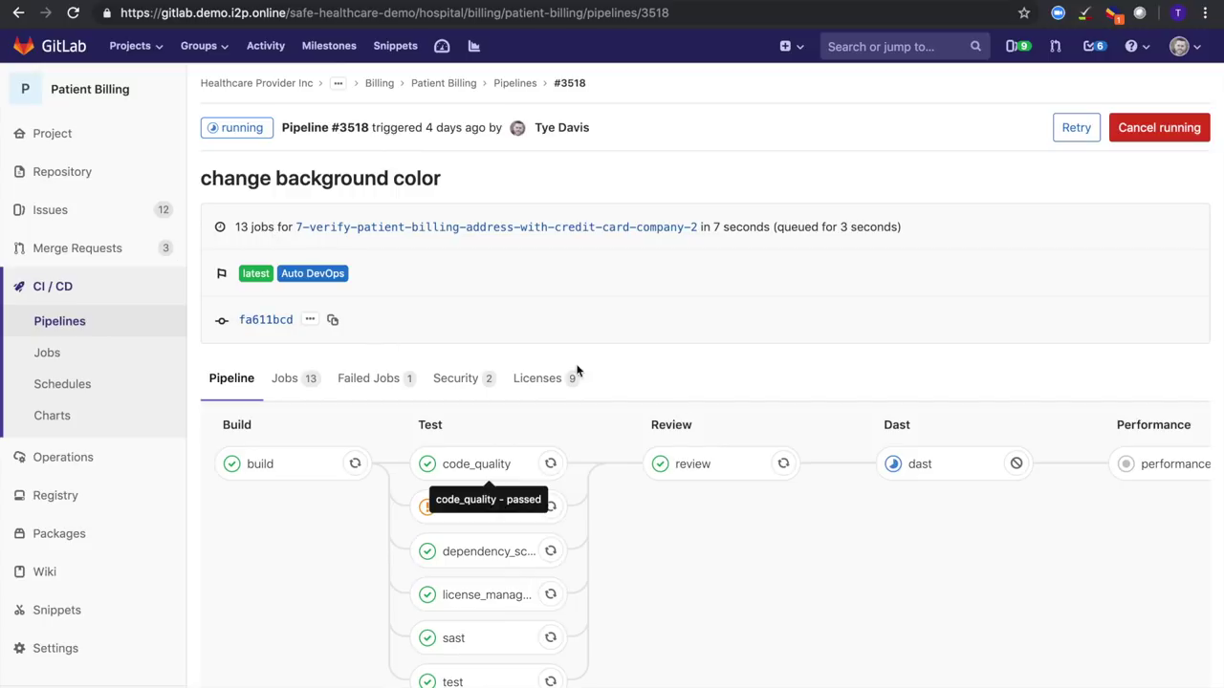
pyautogui.scroll(-1, 427, 184)
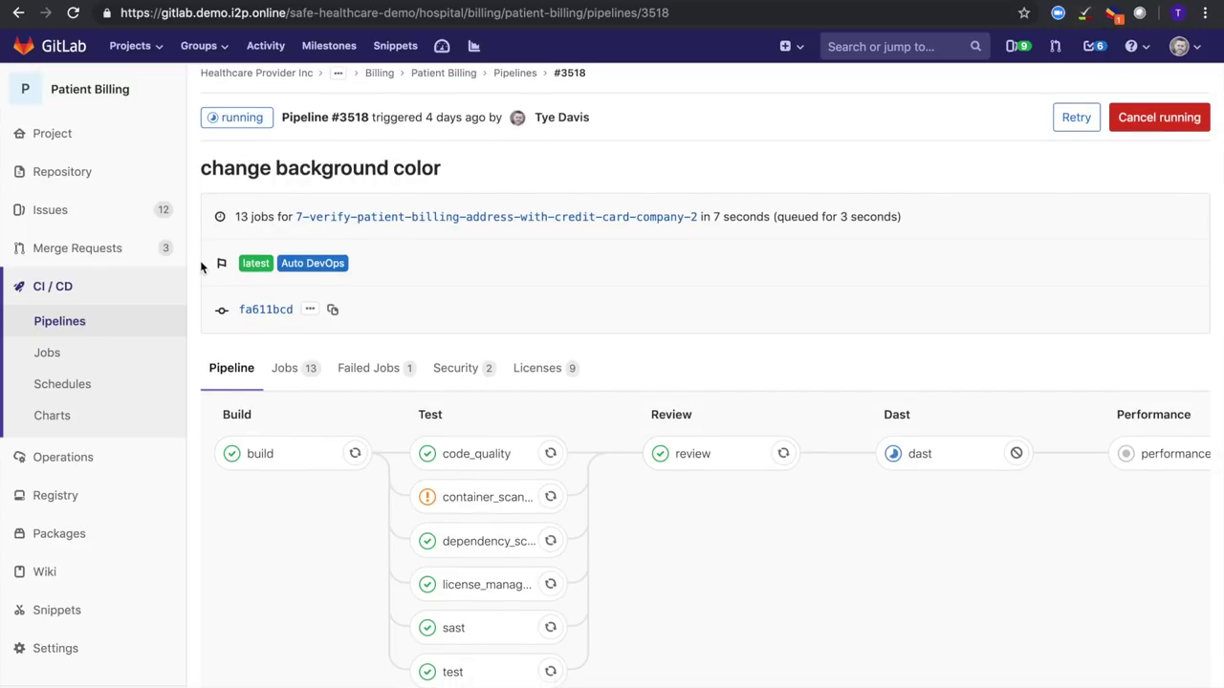
# Open merge request !5, Resolve "Change homepage style", from the project's merge requests and expand its security scanning results
pyautogui.click(121, 255)
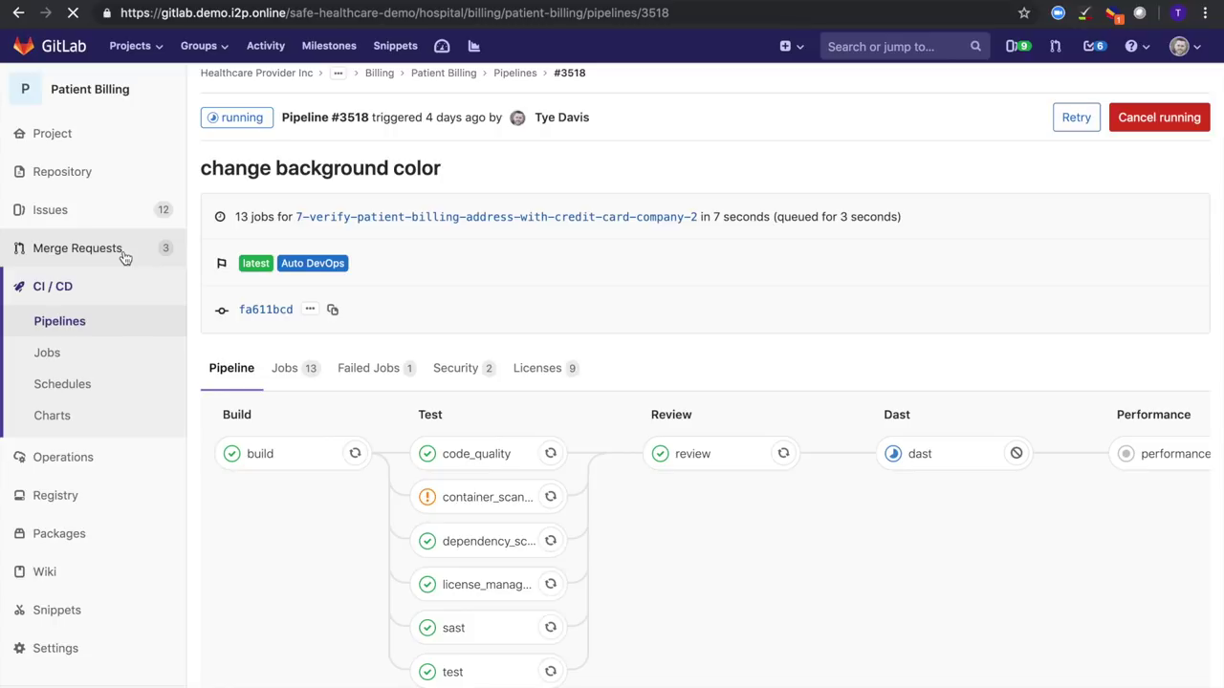
pyautogui.click(319, 338)
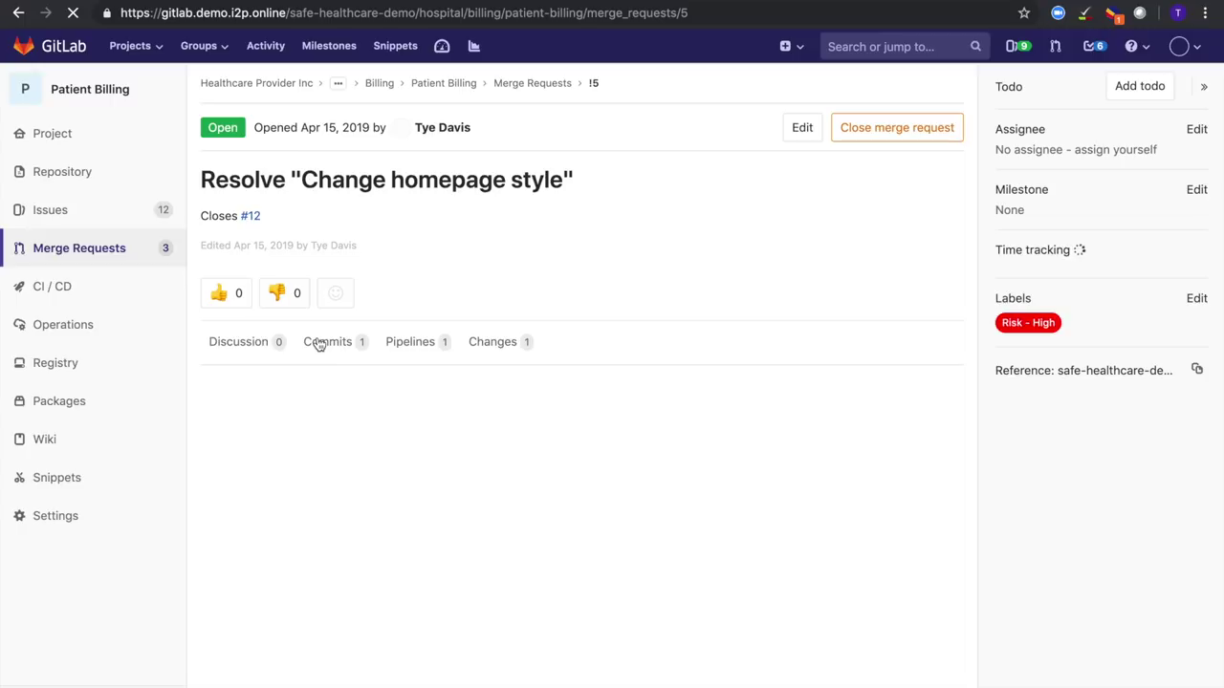
pyautogui.scroll(-1, 319, 344)
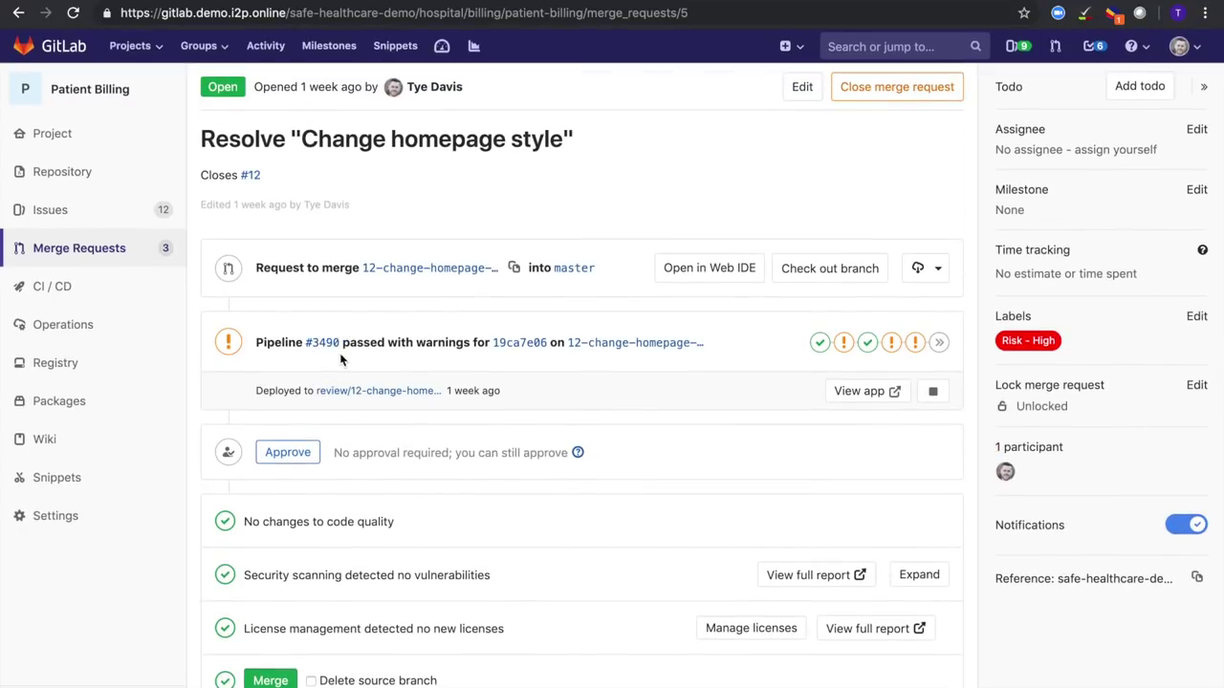
pyautogui.scroll(-1, 325, 354)
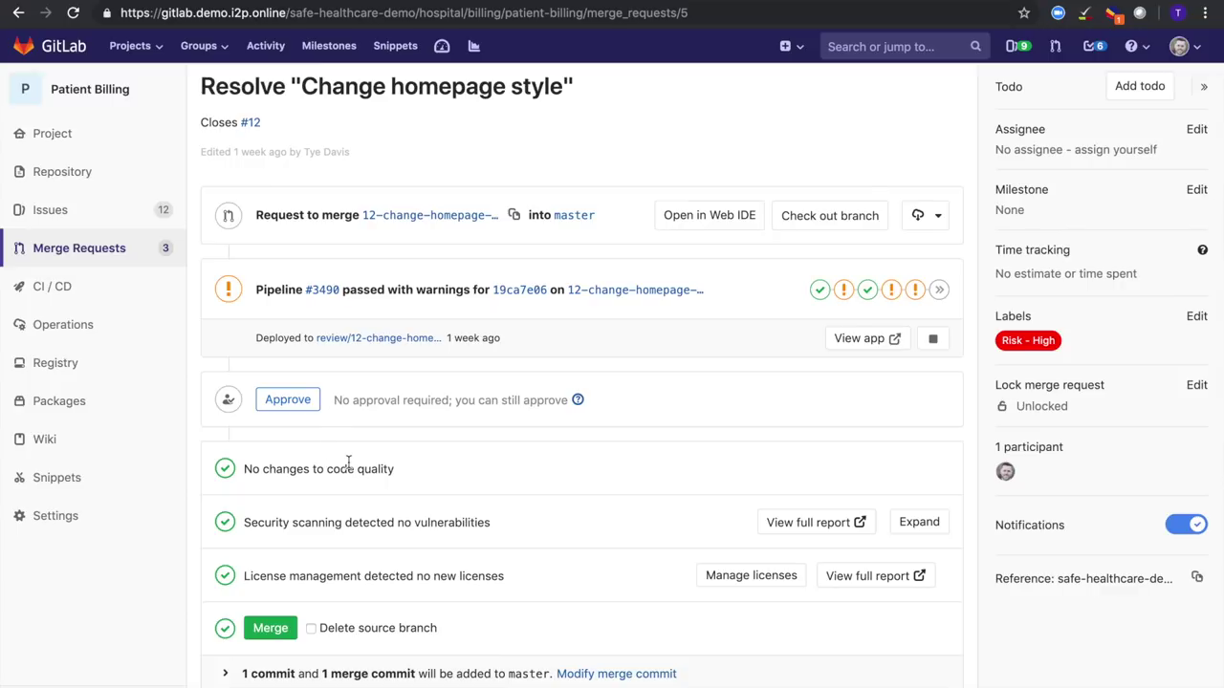
pyautogui.scroll(-1, 352, 464)
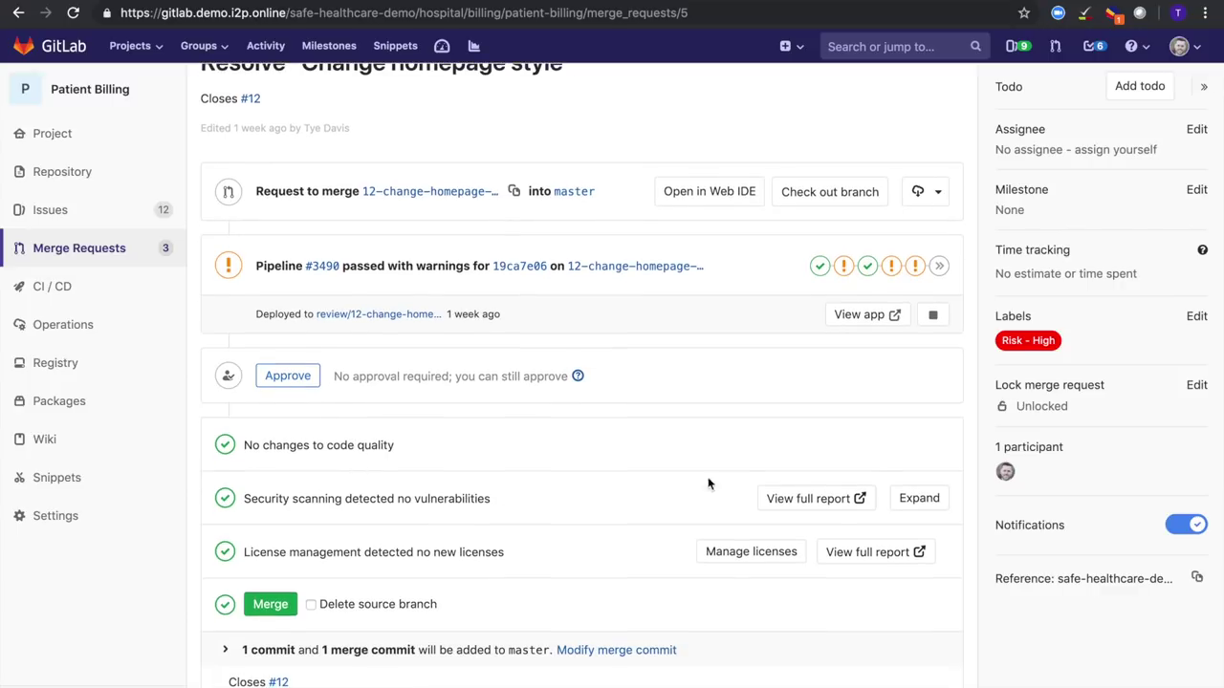
pyautogui.click(918, 498)
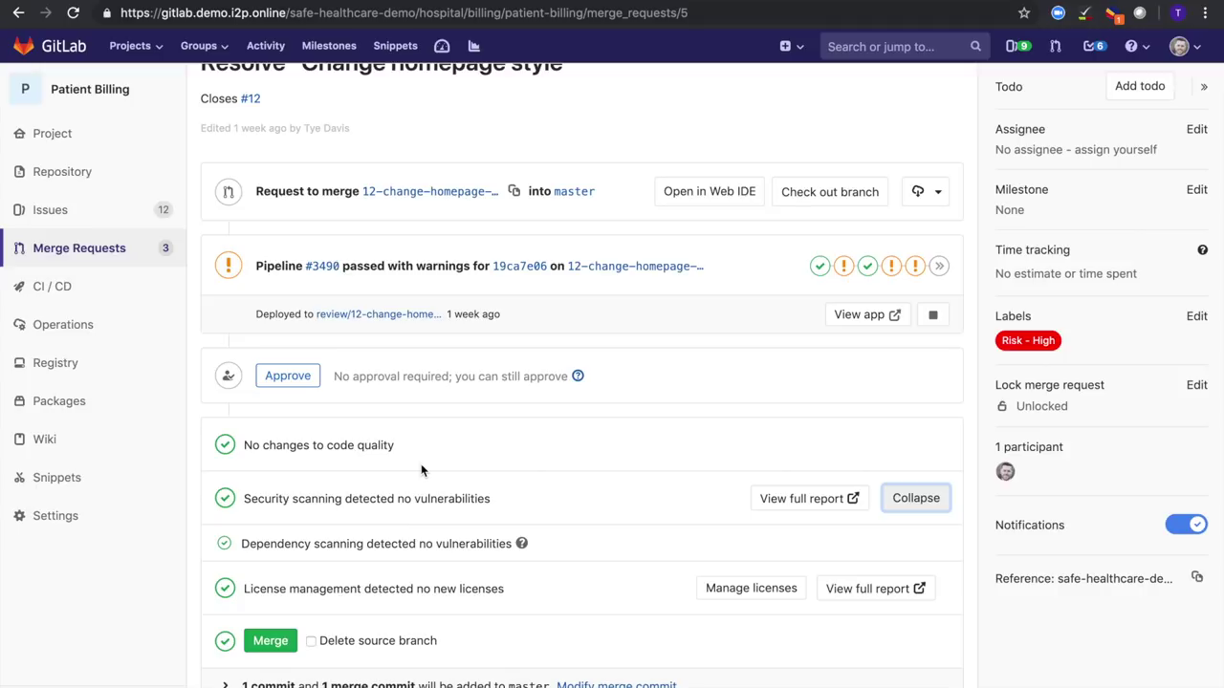
# Review the merge request's HelloController.java changes, and bring up its commits and pipelines lists
pyautogui.scroll(-1, 421, 468)
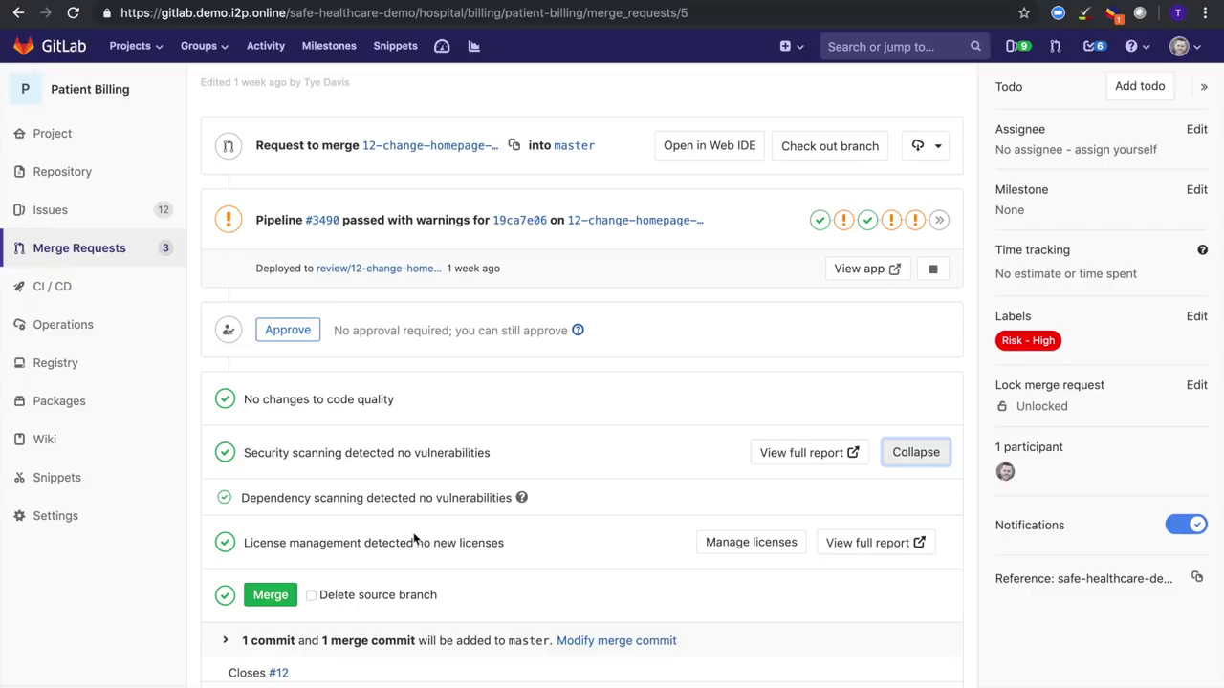
pyautogui.scroll(-8, 420, 541)
pyautogui.scroll(-1, 418, 530)
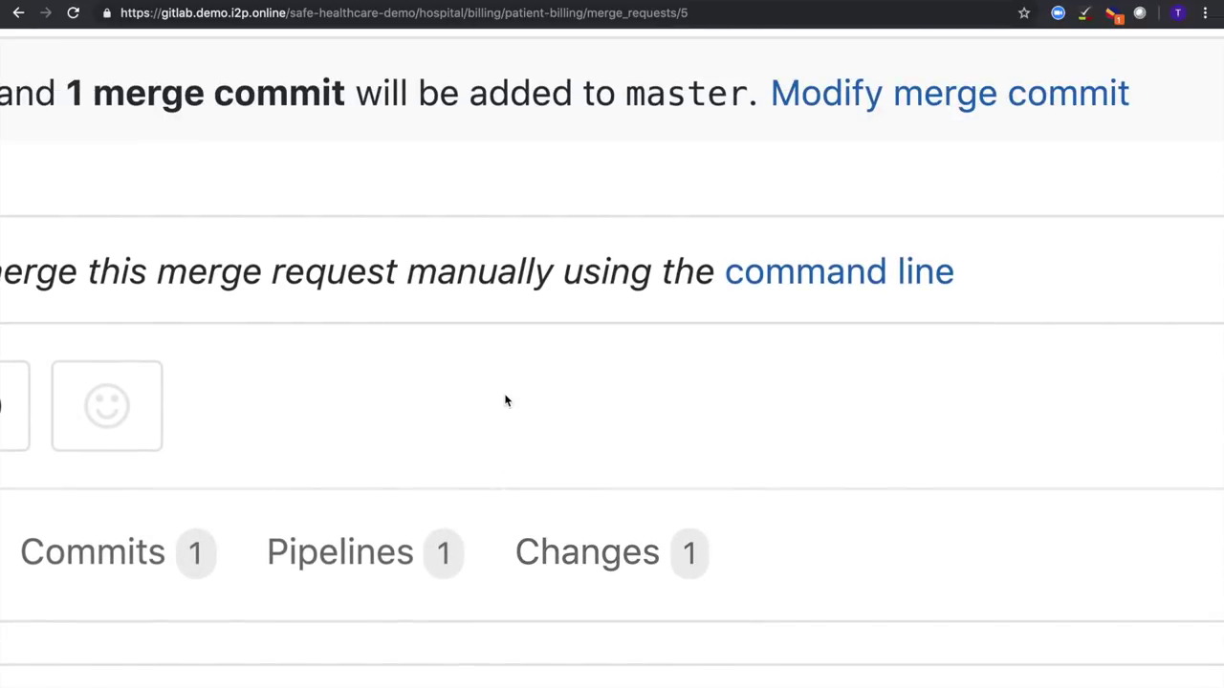
pyautogui.click(587, 552)
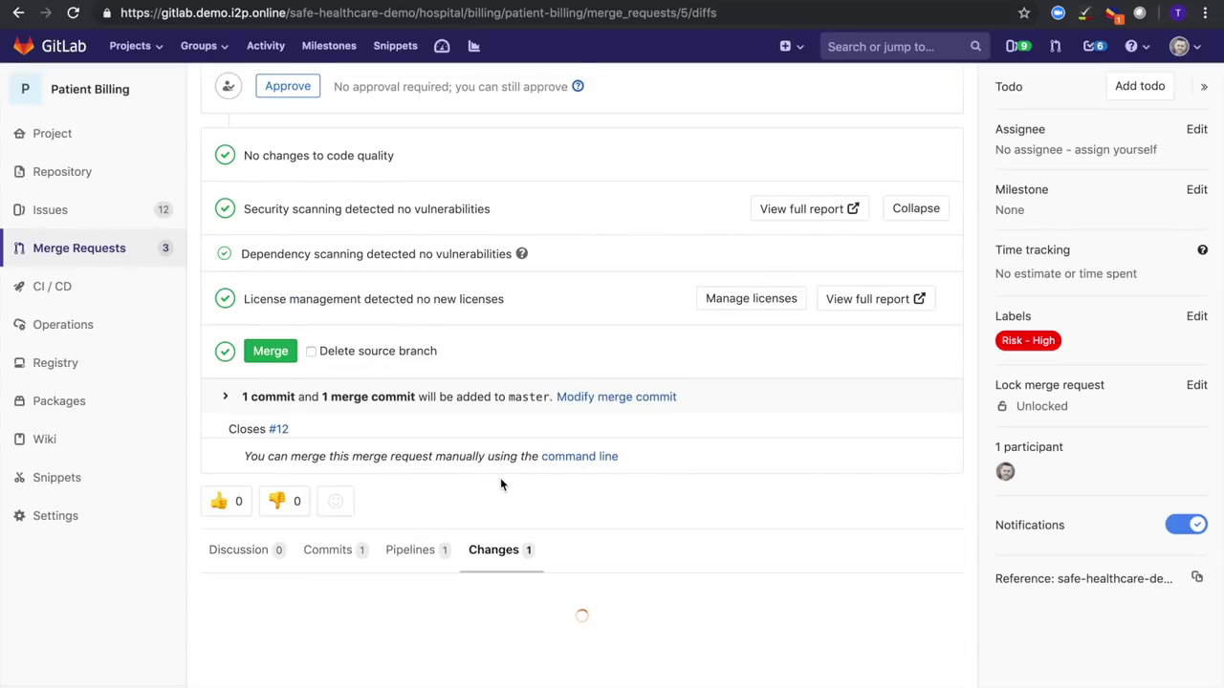
pyautogui.scroll(-4, 500, 484)
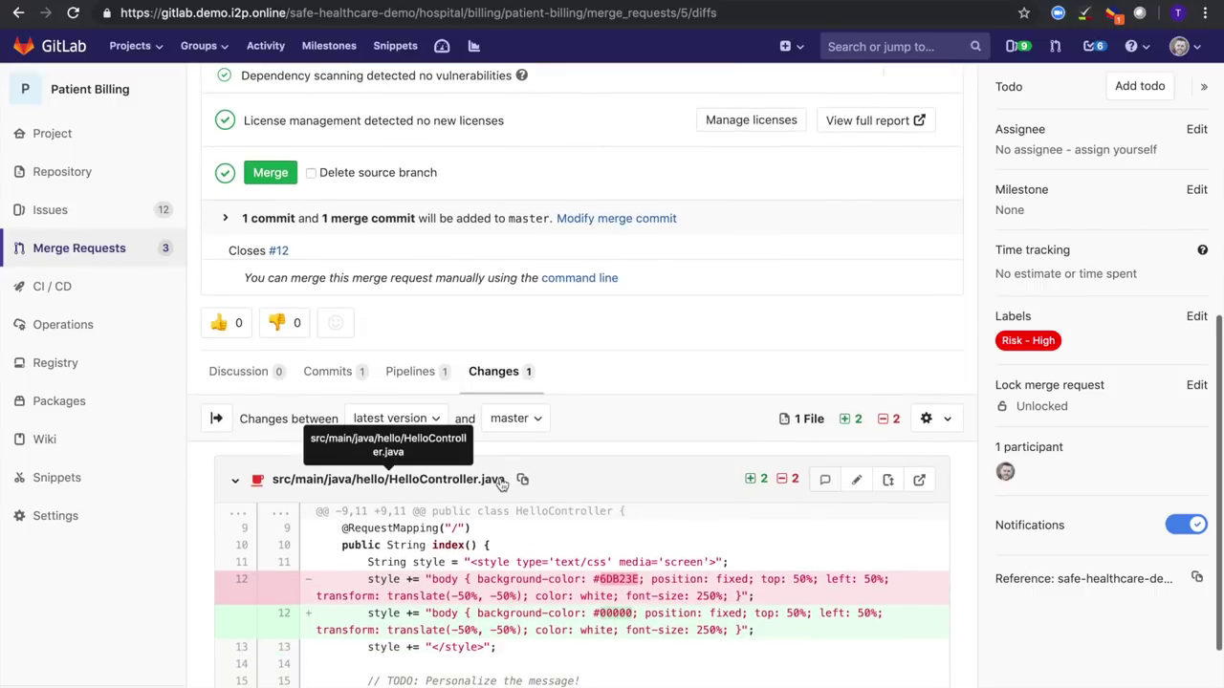
pyautogui.scroll(-2, 500, 483)
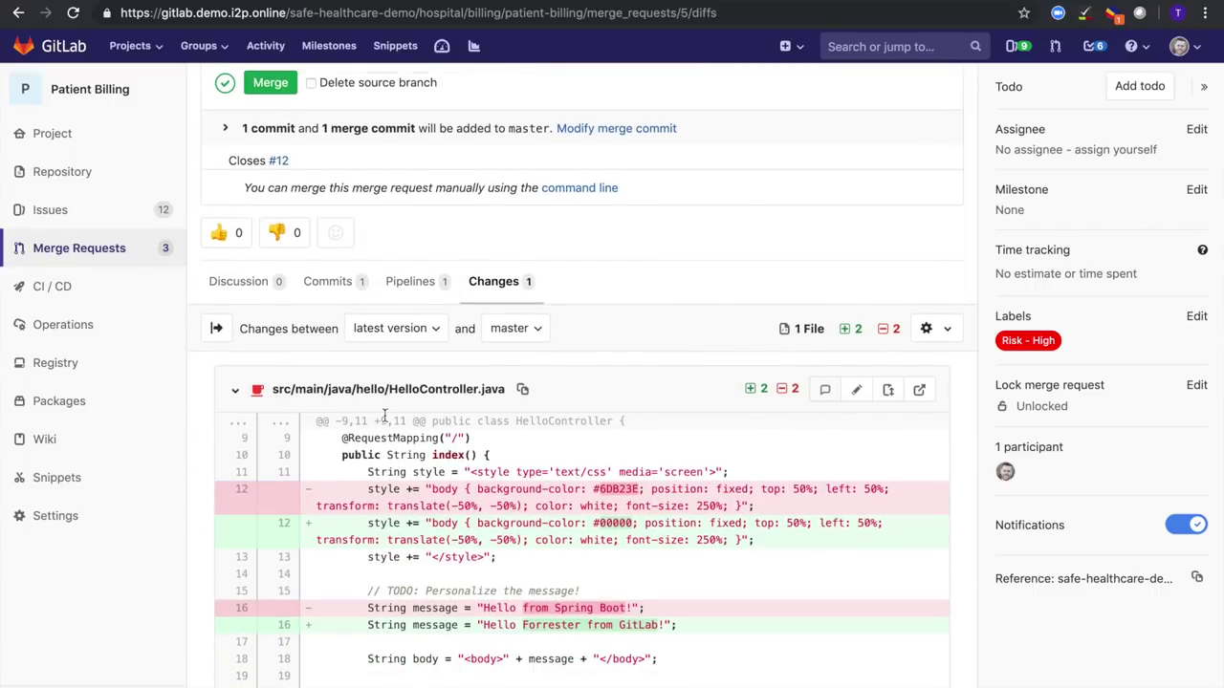
pyautogui.click(327, 282)
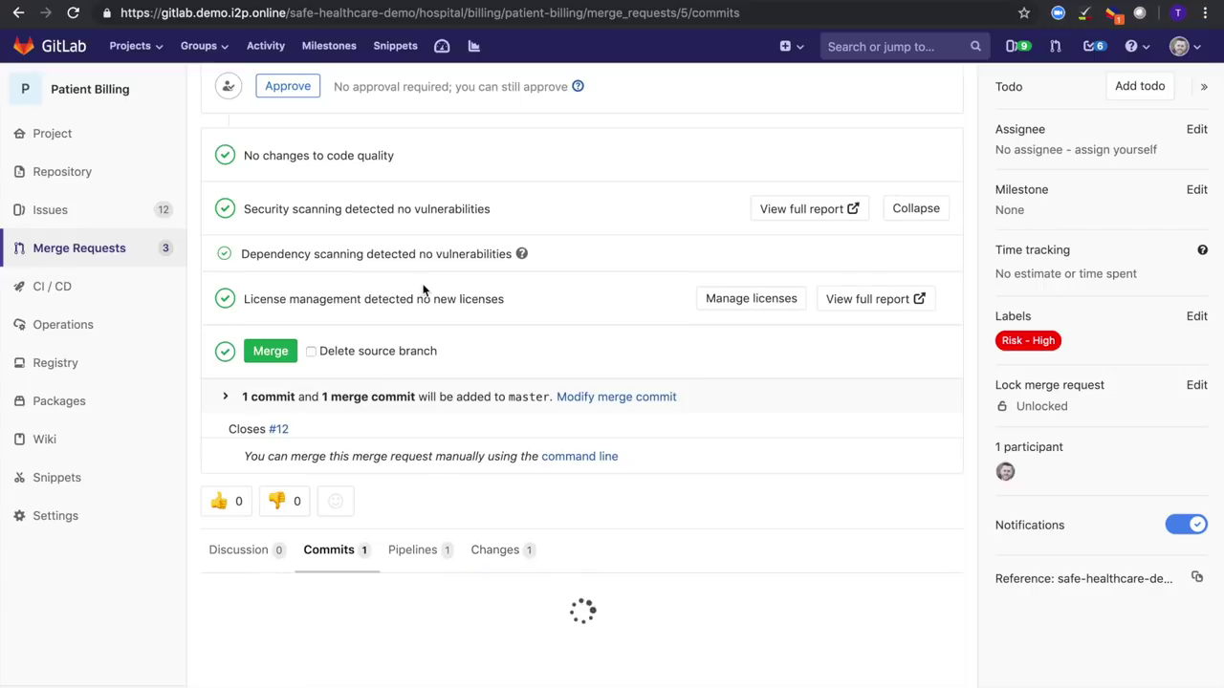
pyautogui.click(409, 549)
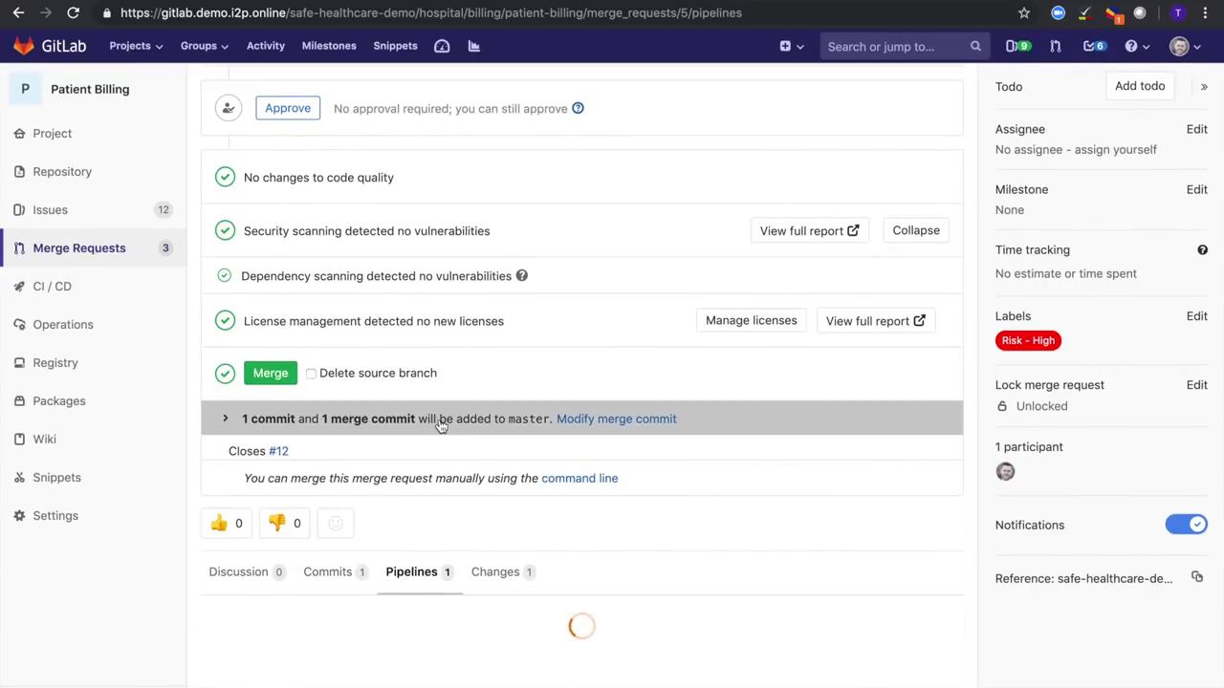
# View the review app deployed by the merge request's pipeline
pyautogui.scroll(3, 435, 402)
pyautogui.scroll(5, 432, 401)
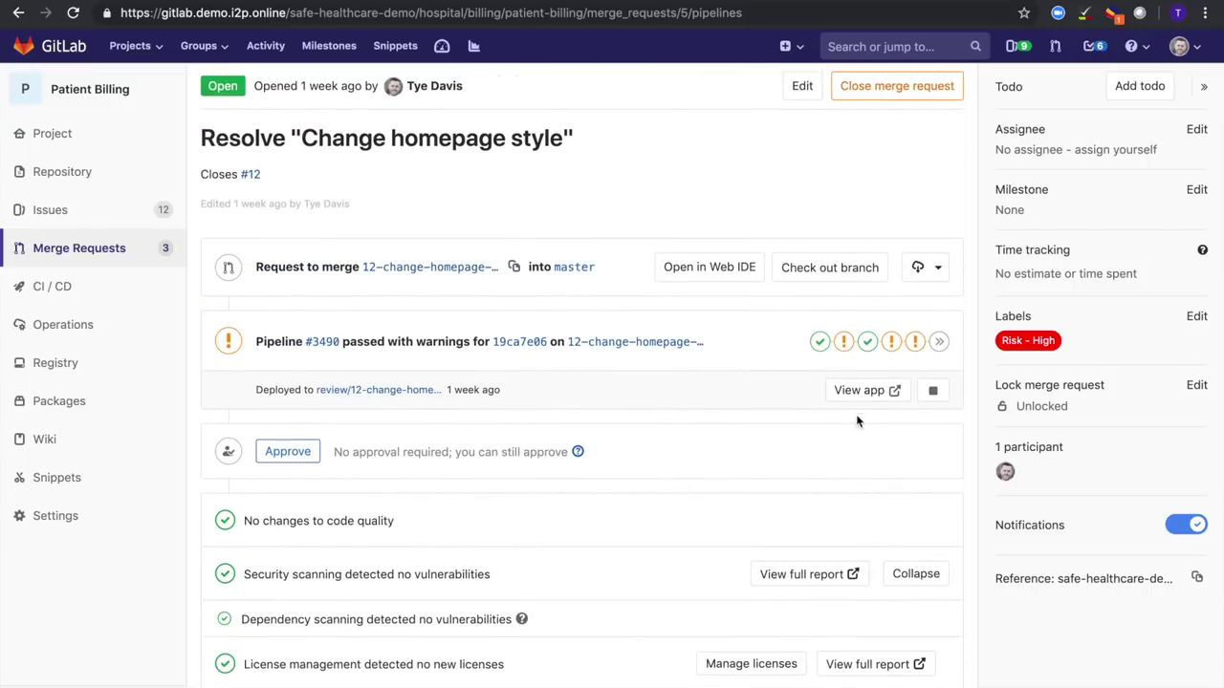
pyautogui.click(858, 390)
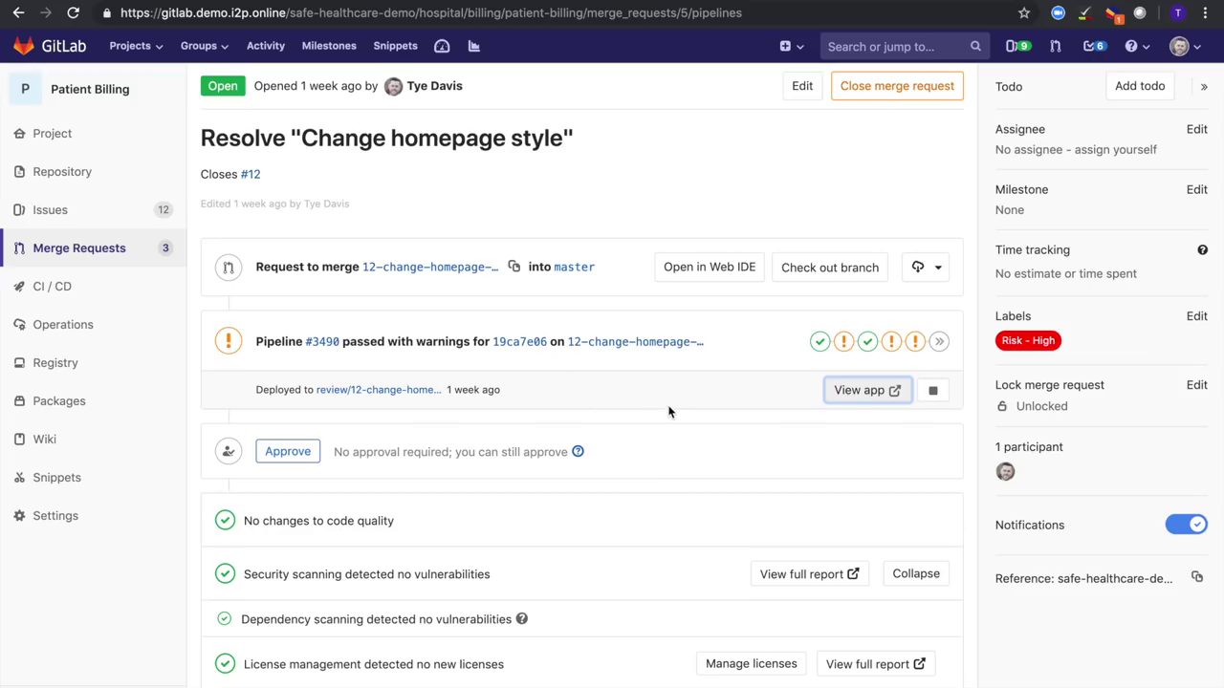
# Merge the "Change homepage style" request into master with source branch deletion enabled, and check the merge status
pyautogui.scroll(-3, 669, 411)
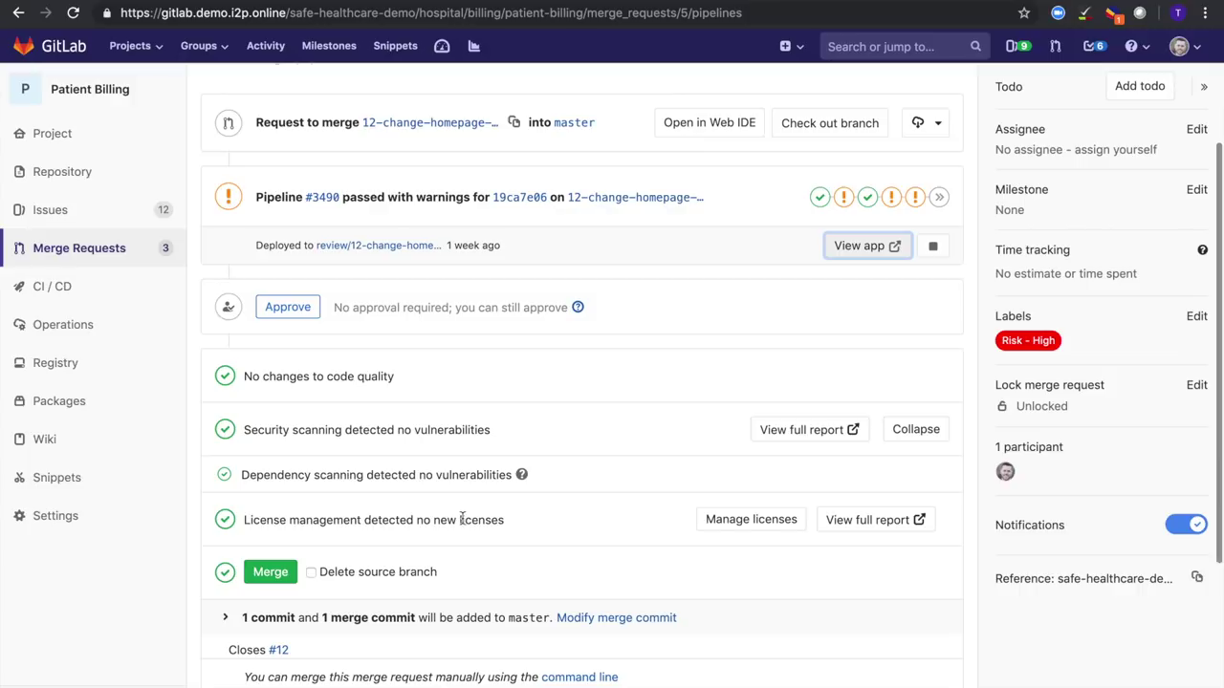
pyautogui.scroll(-1, 366, 522)
pyautogui.click(312, 532)
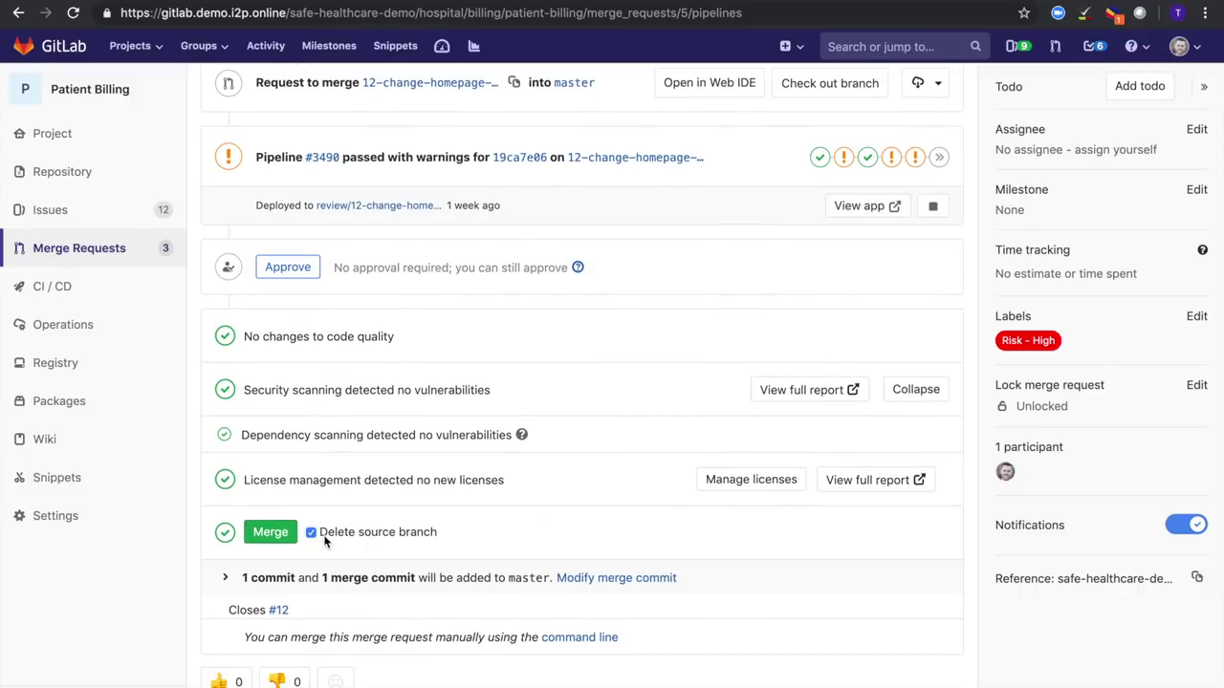
pyautogui.click(272, 532)
pyautogui.scroll(-1, 490, 410)
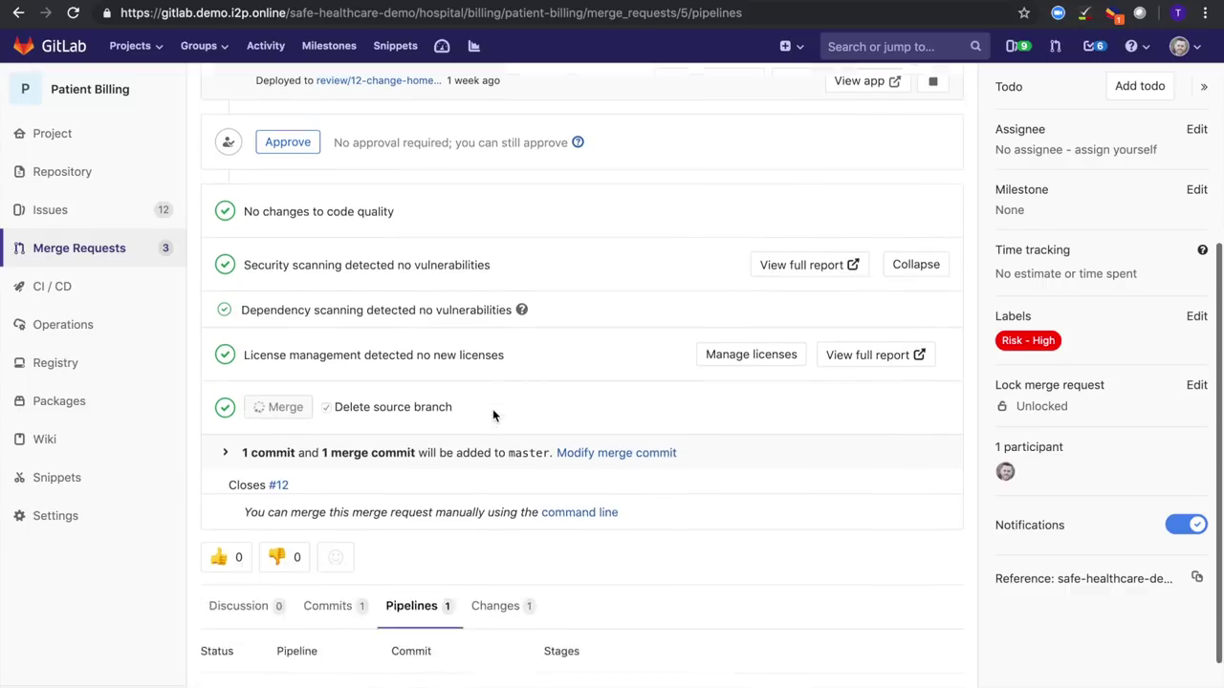
pyautogui.scroll(-1, 493, 414)
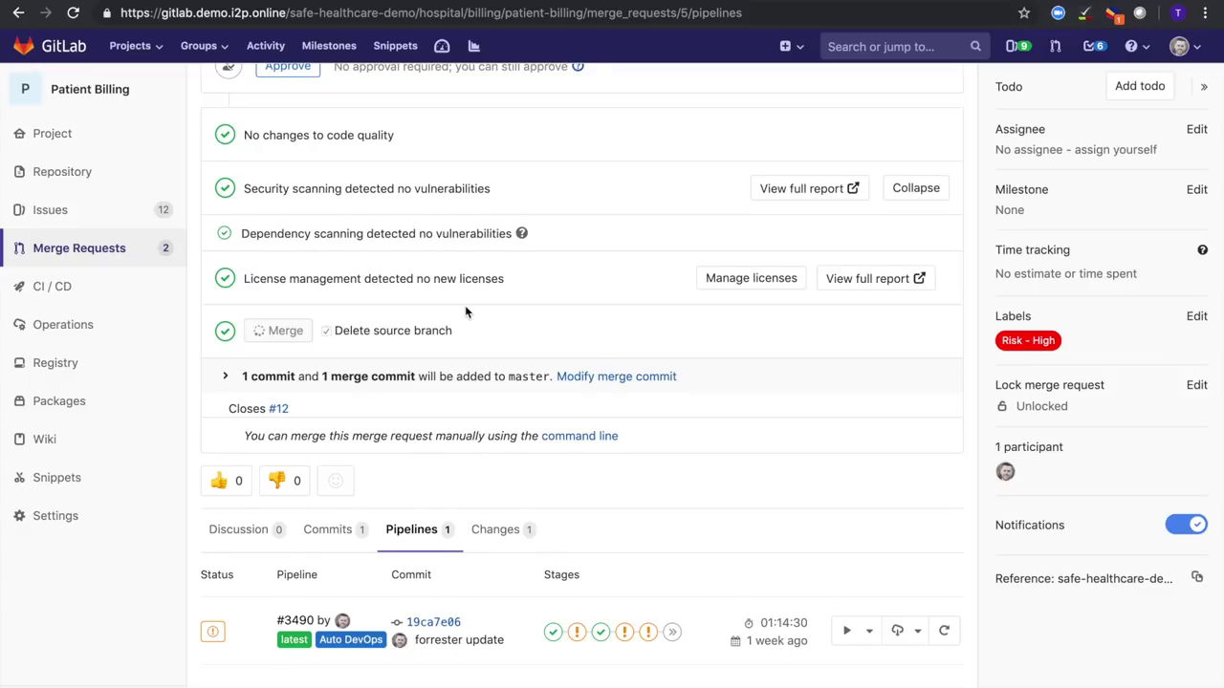
pyautogui.scroll(-5, 468, 325)
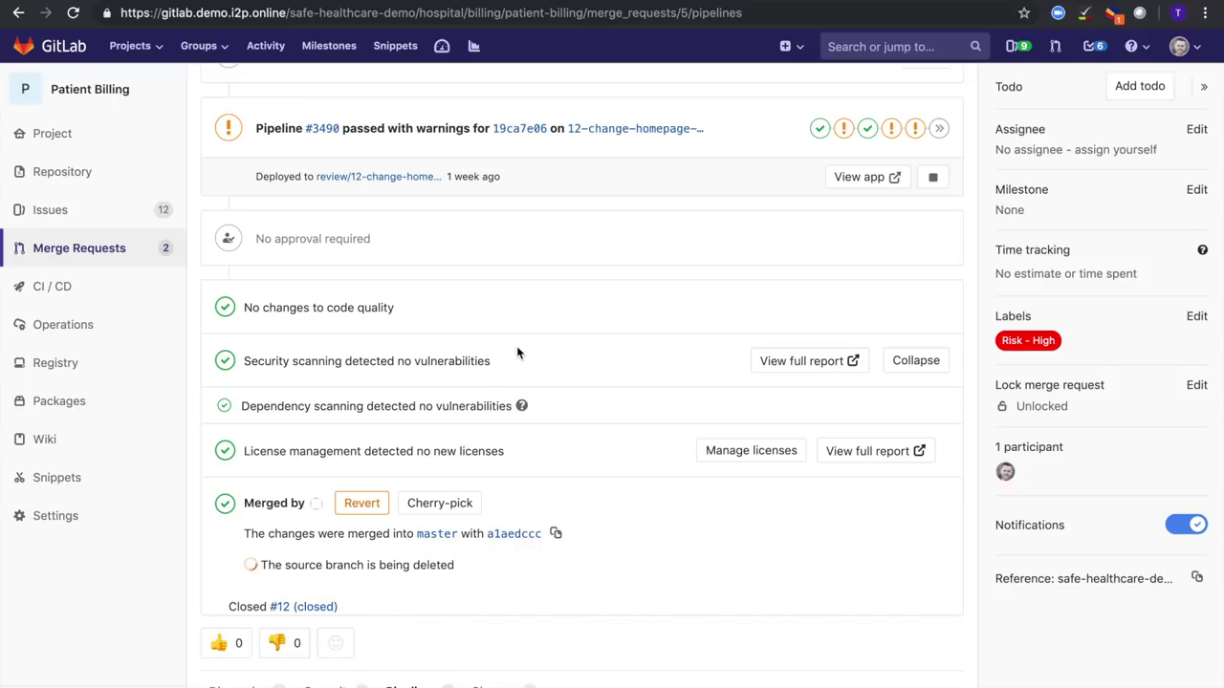
pyautogui.scroll(5, 517, 354)
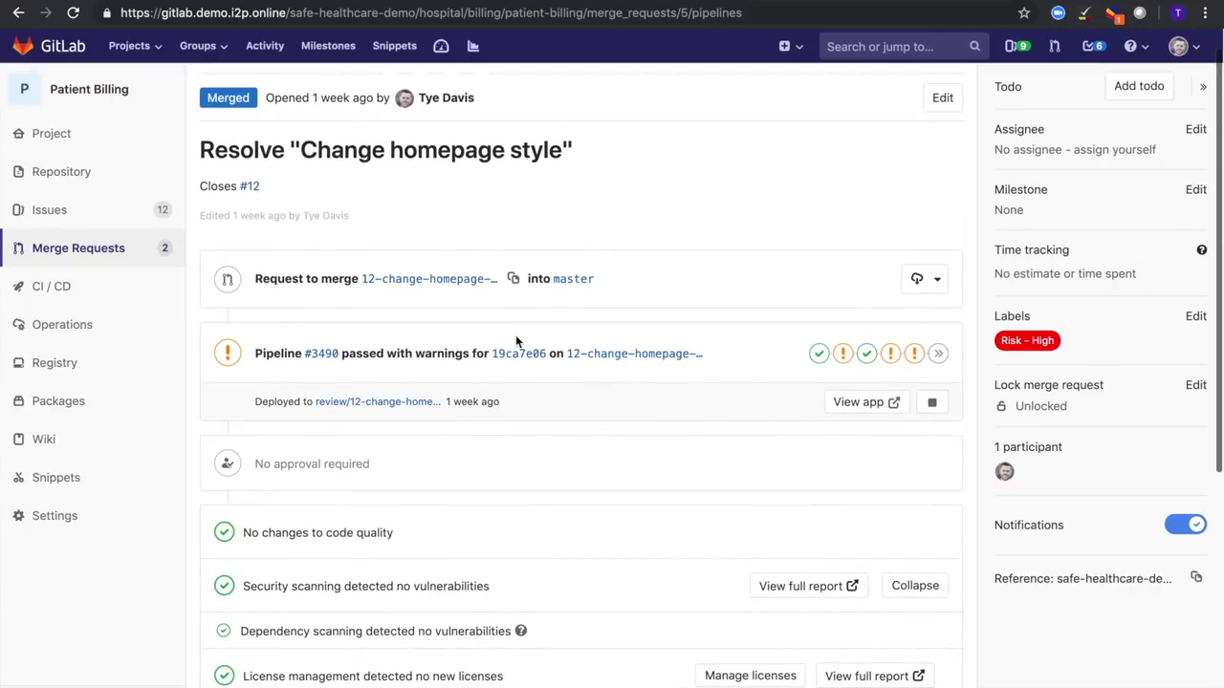
pyautogui.scroll(2, 516, 339)
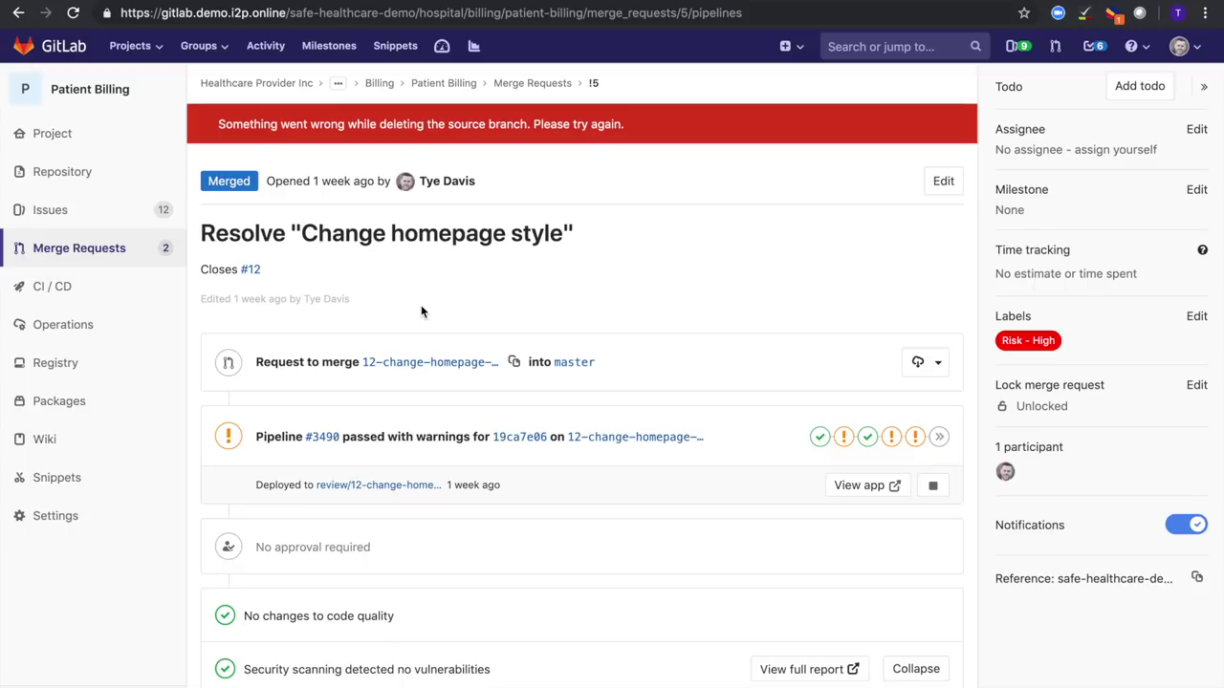
pyautogui.scroll(-2, 458, 292)
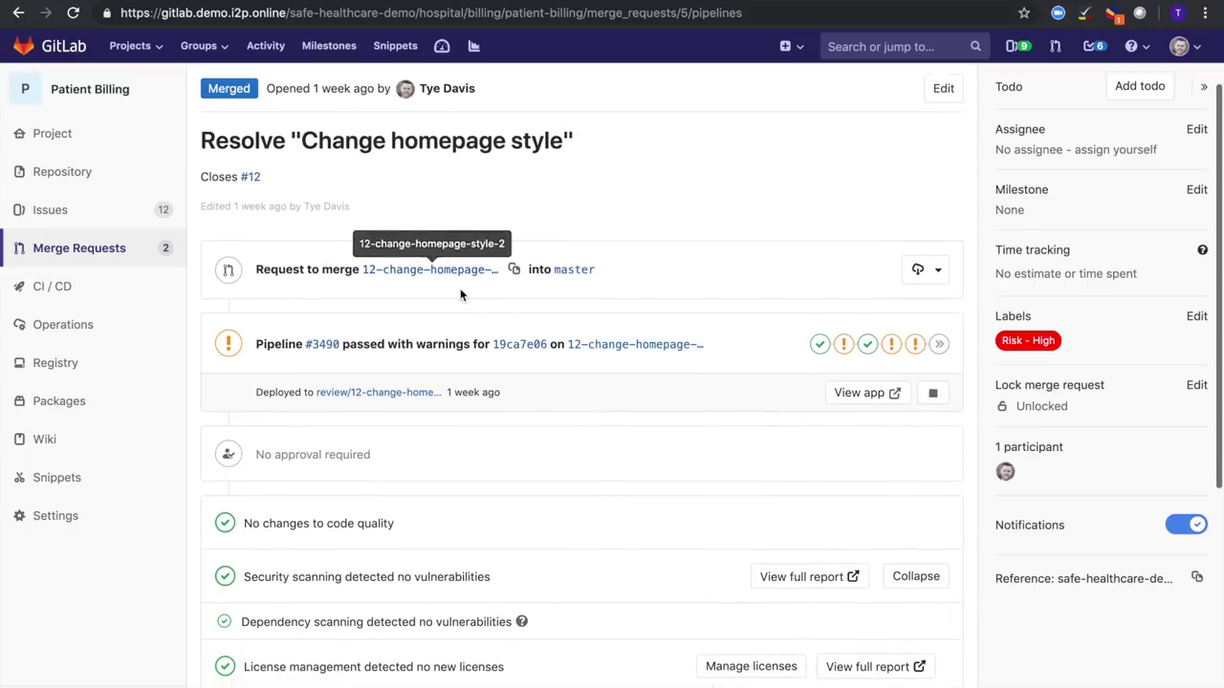